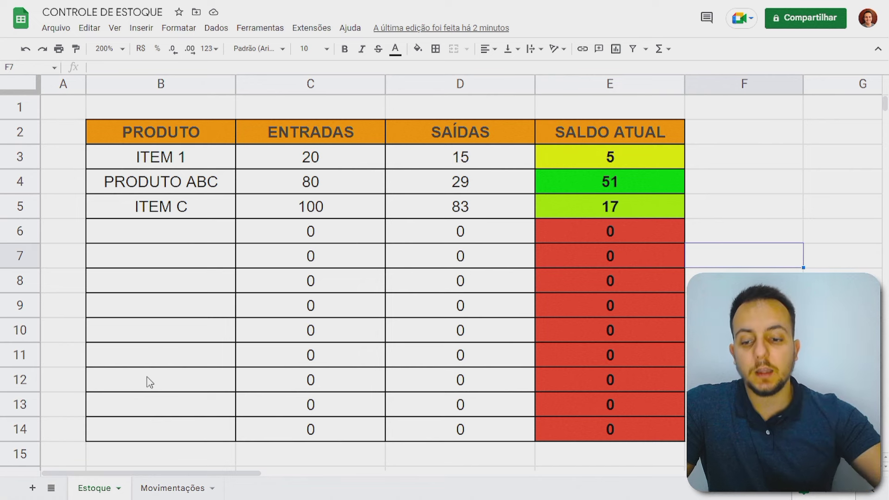
# Compare the products recorded in the Movimentações sheet with the product list and balances in the Estoque sheet.
pyautogui.click(167, 488)
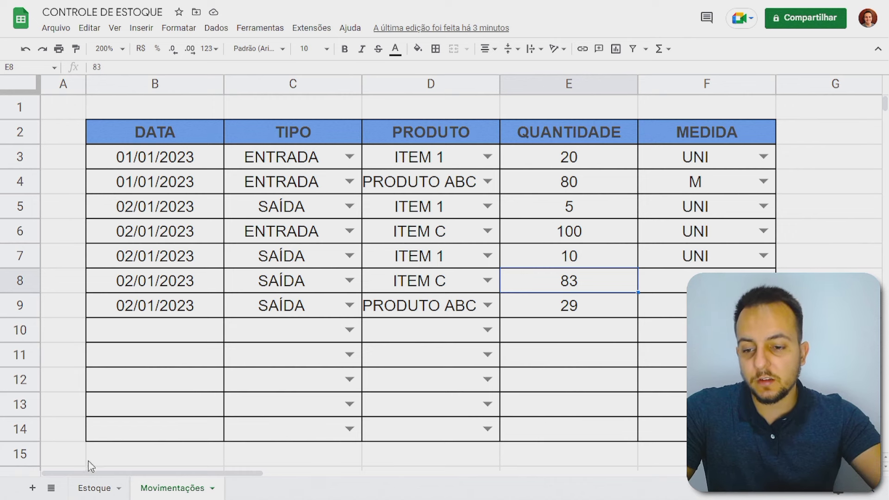
pyautogui.click(92, 488)
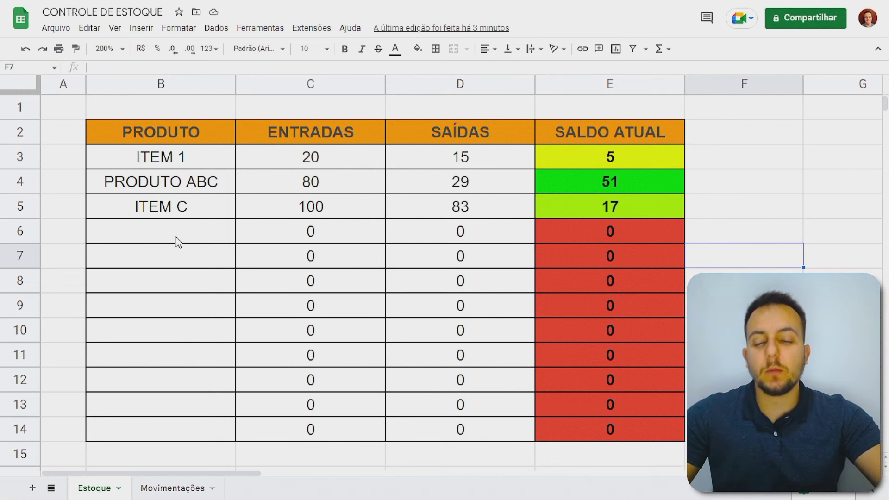
pyautogui.click(180, 485)
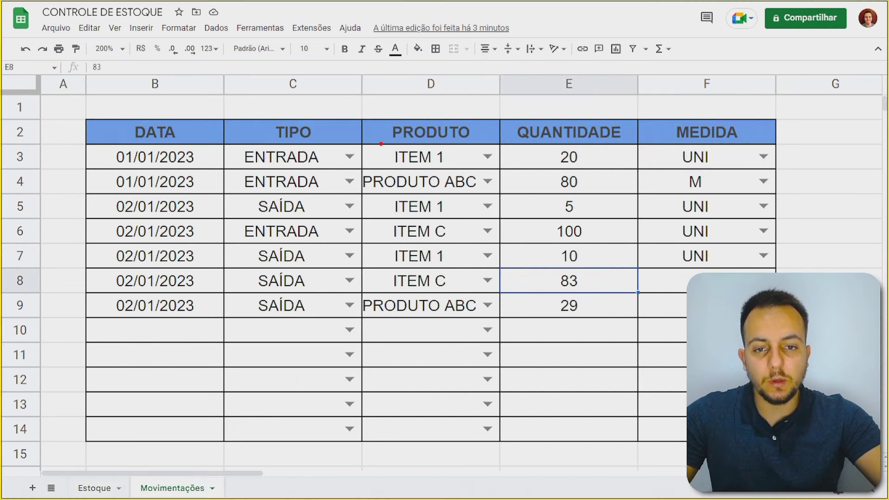
pyautogui.moveTo(381, 143); pyautogui.dragTo(460, 167)
pyautogui.moveTo(354, 171); pyautogui.dragTo(488, 193)
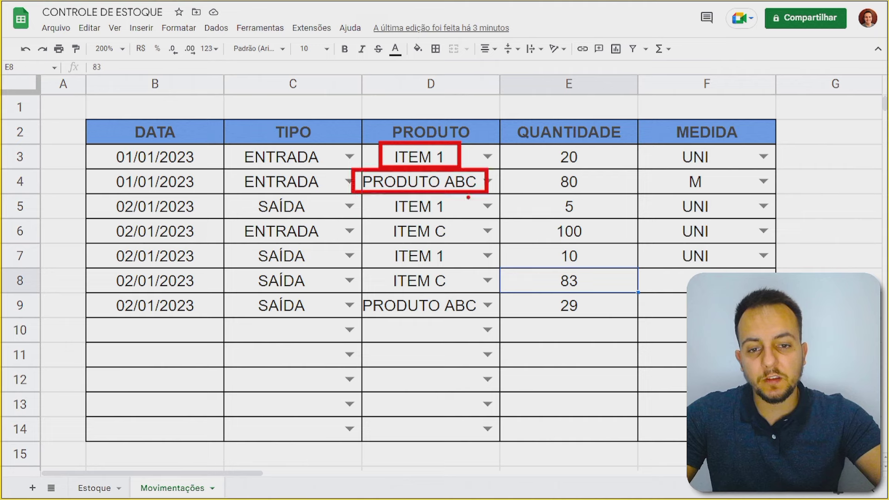
pyautogui.moveTo(358, 218); pyautogui.dragTo(493, 245)
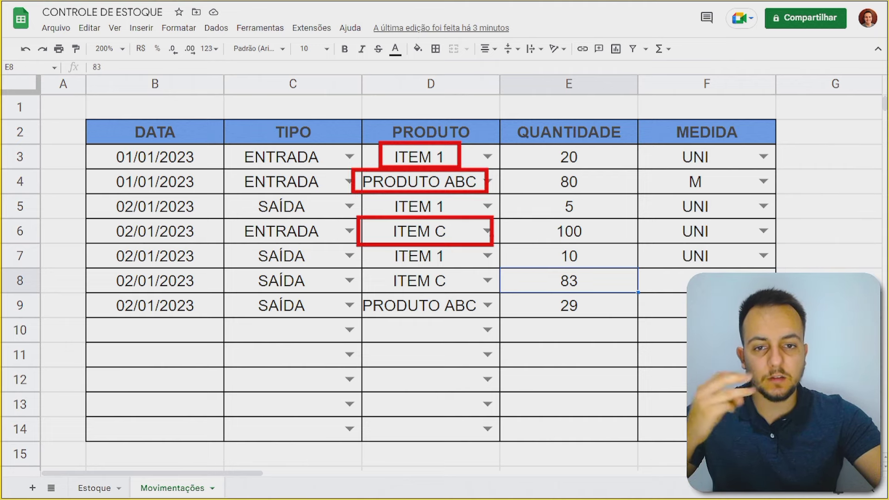
pyautogui.click(93, 488)
pyautogui.moveTo(67, 141); pyautogui.dragTo(113, 152)
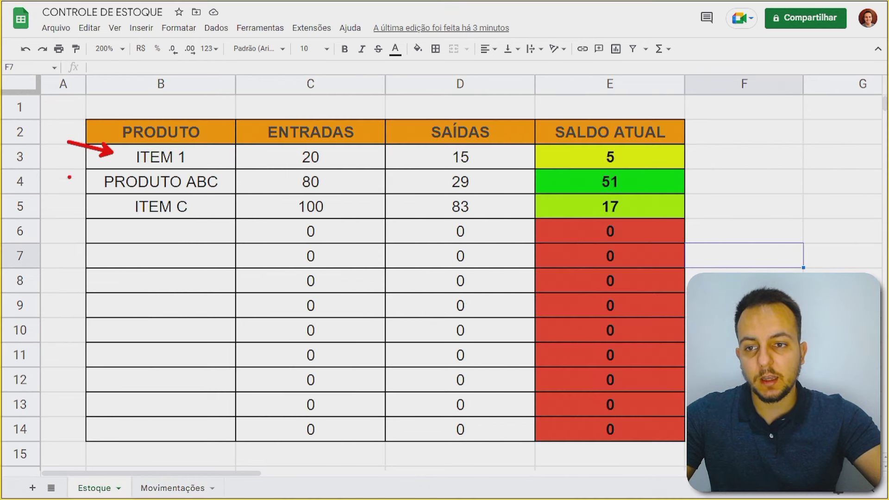
pyautogui.moveTo(58, 175)
pyautogui.mouseDown()
pyautogui.moveTo(84, 185)
pyautogui.moveTo(90, 210)
pyautogui.mouseUp()
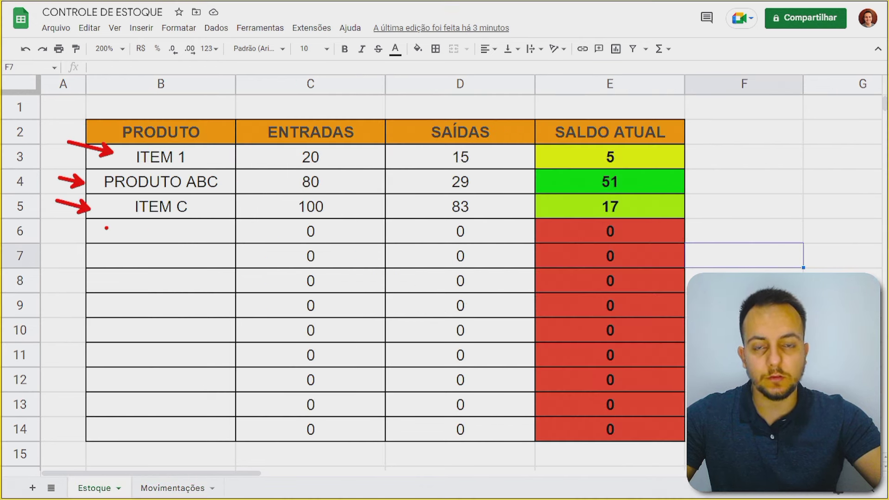
pyautogui.press('Escape')
# Start a new entry in row 10 of the Movimentações sheet with the date 02/01/2023 and type ENTRADA.
pyautogui.click(172, 488)
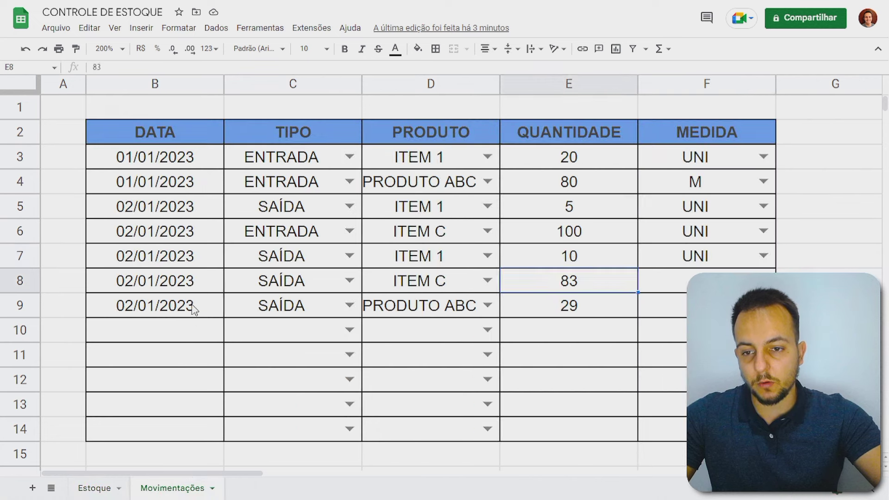
pyautogui.click(194, 309)
pyautogui.hotkey('ctrl', 'c')
pyautogui.click(189, 333)
pyautogui.hotkey('ctrl', 'v')
pyautogui.click(294, 333)
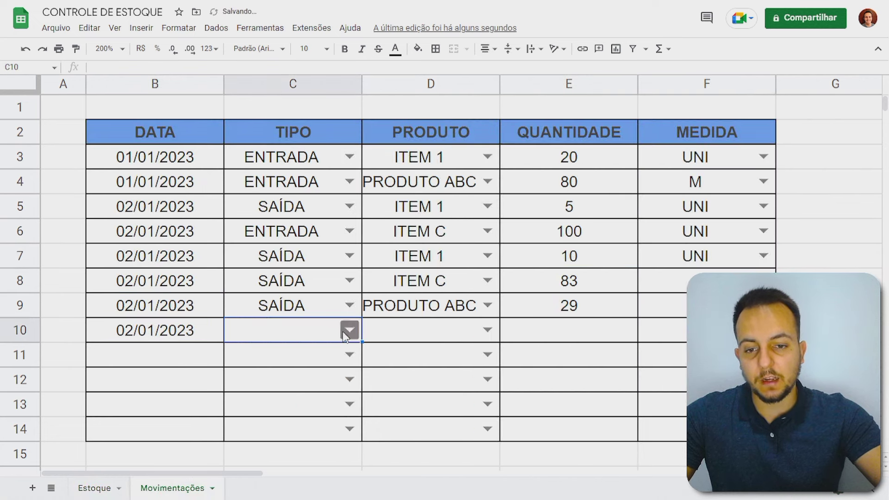
pyautogui.click(350, 331)
pyautogui.click(288, 349)
# Complete row 10 with product ITEM B and quantity 55, and return to the Estoque sheet.
pyautogui.click(430, 340)
pyautogui.click(486, 329)
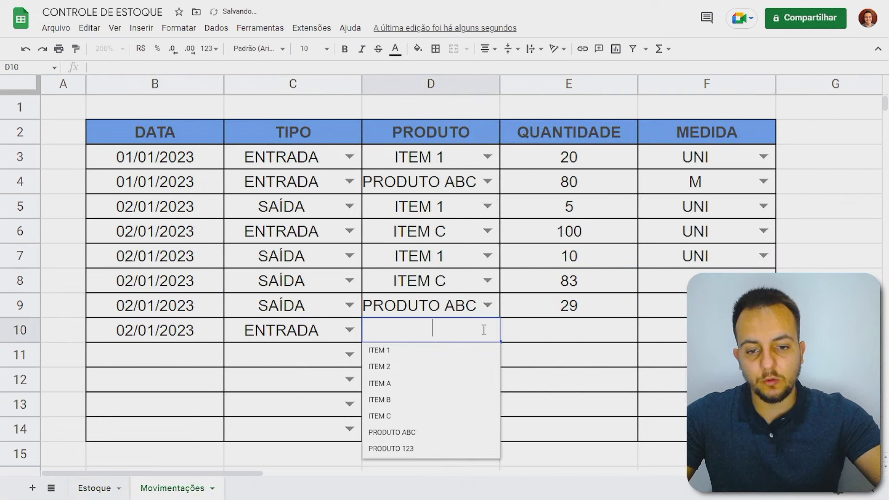
pyautogui.click(412, 401)
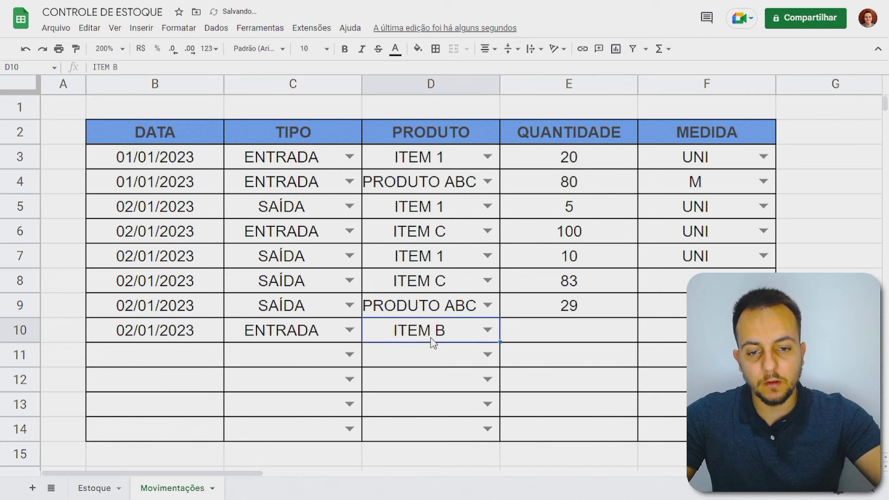
pyautogui.click(541, 330)
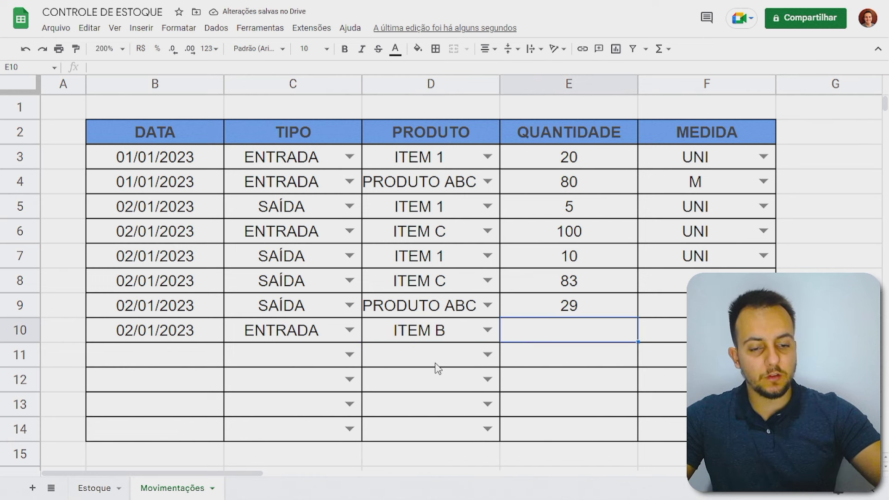
pyautogui.write('55')
pyautogui.hotkey('alt', 'Return')
pyautogui.press('Return')
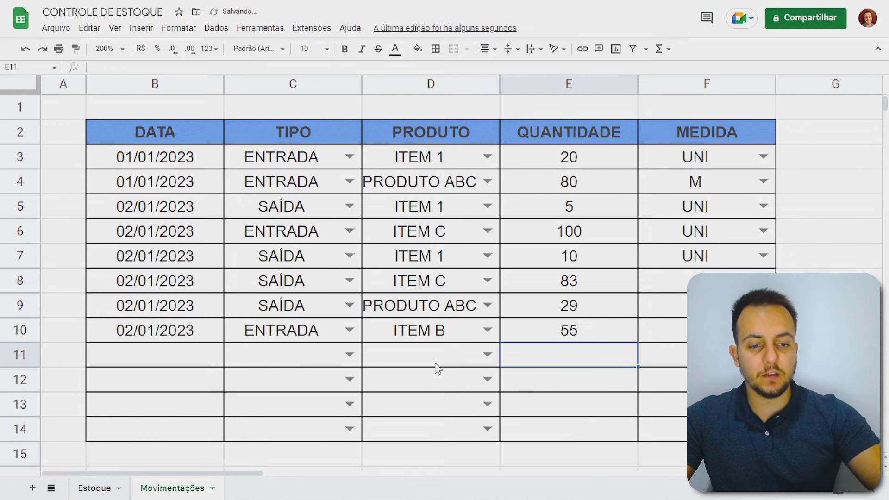
pyautogui.click(94, 489)
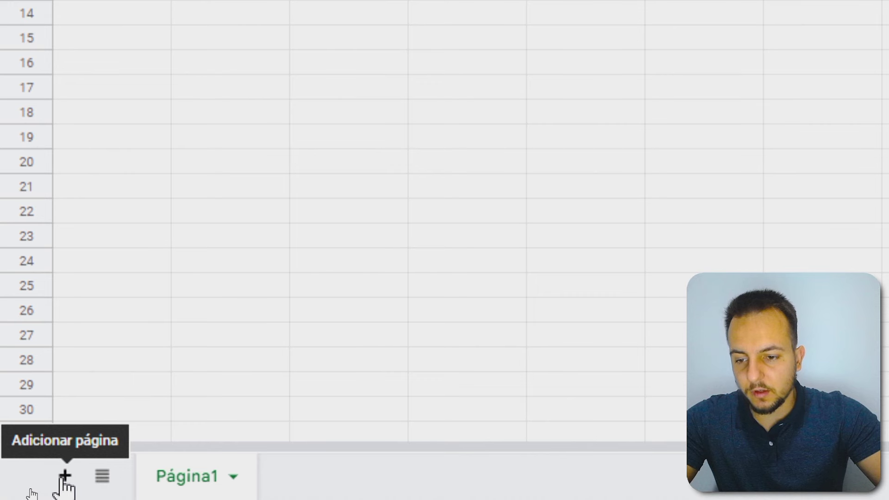
# Add a second sheet to the blank, untitled spreadsheet.
pyautogui.click(65, 479)
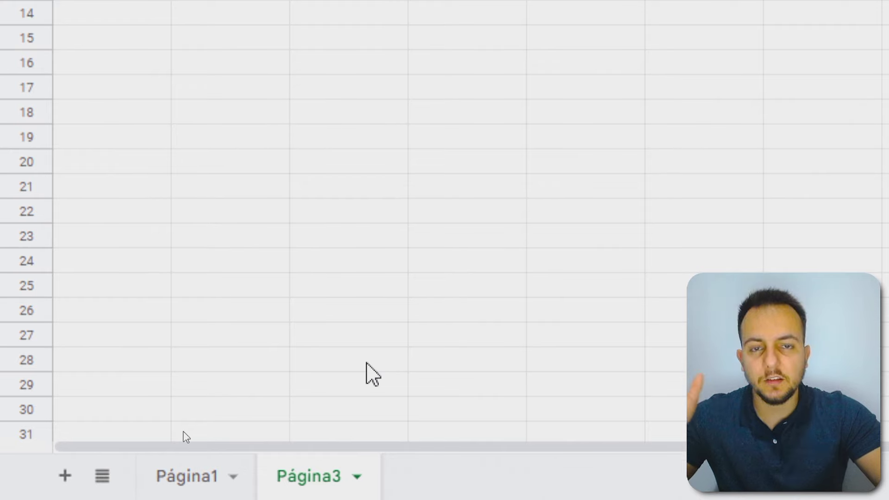
pyautogui.hotkey('ctrl', '2')
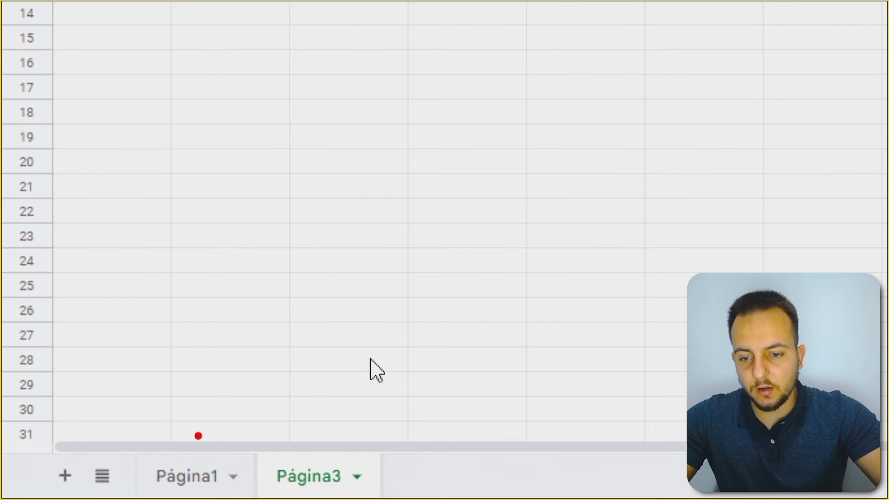
pyautogui.moveTo(198, 436); pyautogui.dragTo(249, 371)
pyautogui.moveTo(290, 435); pyautogui.dragTo(340, 356)
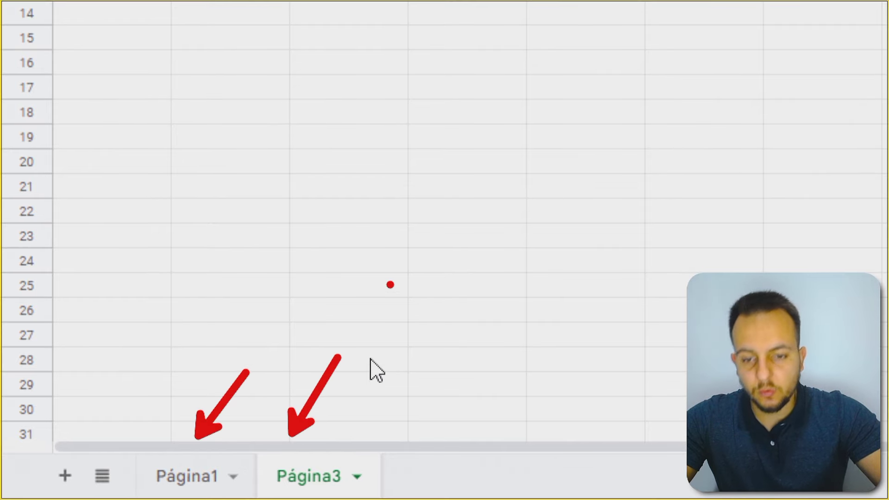
pyautogui.press('Escape')
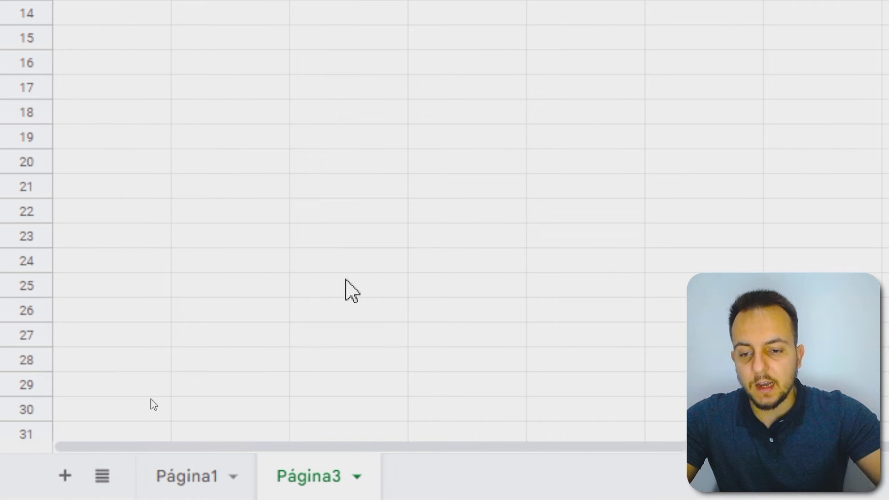
# Rename the first sheet, Página1, as Estoque.
pyautogui.click(181, 489)
pyautogui.rightClick(190, 485)
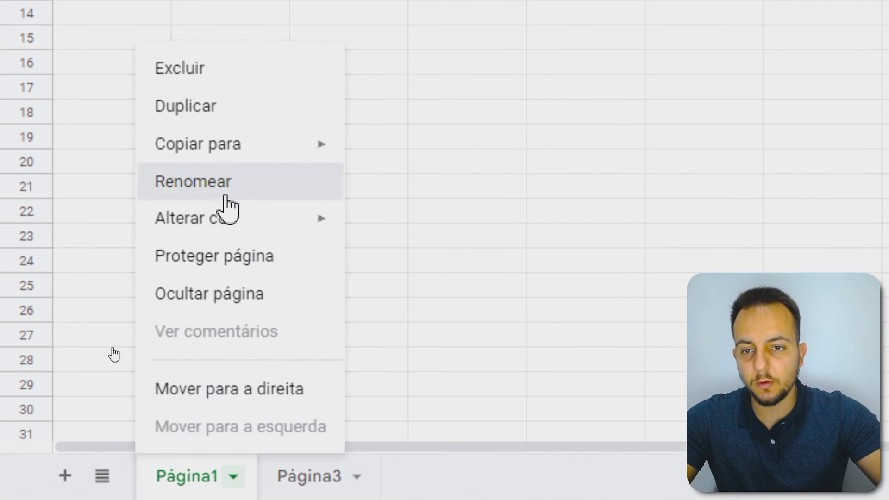
pyautogui.click(225, 196)
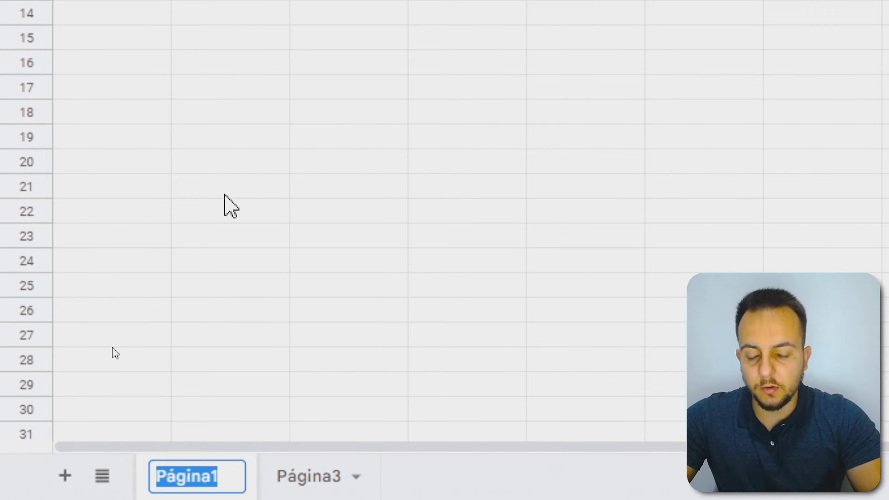
pyautogui.write('Esotuc')
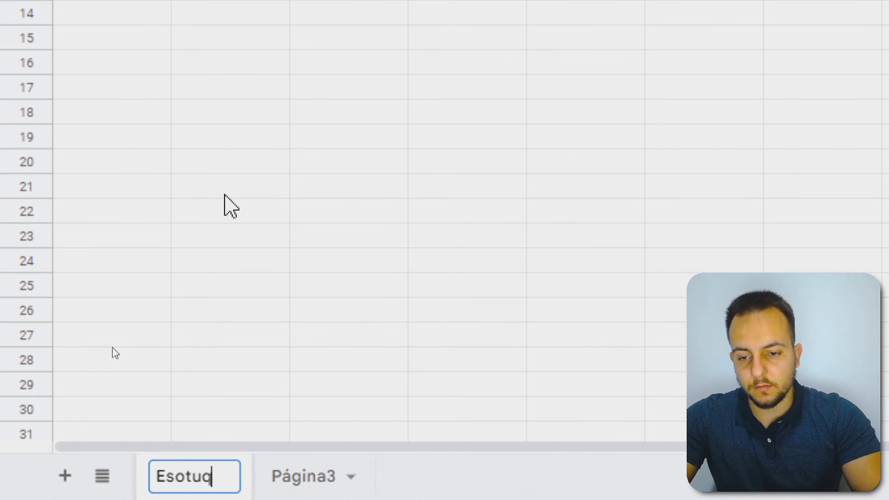
pyautogui.press('BackSpace')
pyautogui.press('BackSpace')
pyautogui.press('BackSpace')
pyautogui.press('BackSpace')
pyautogui.write('toque')
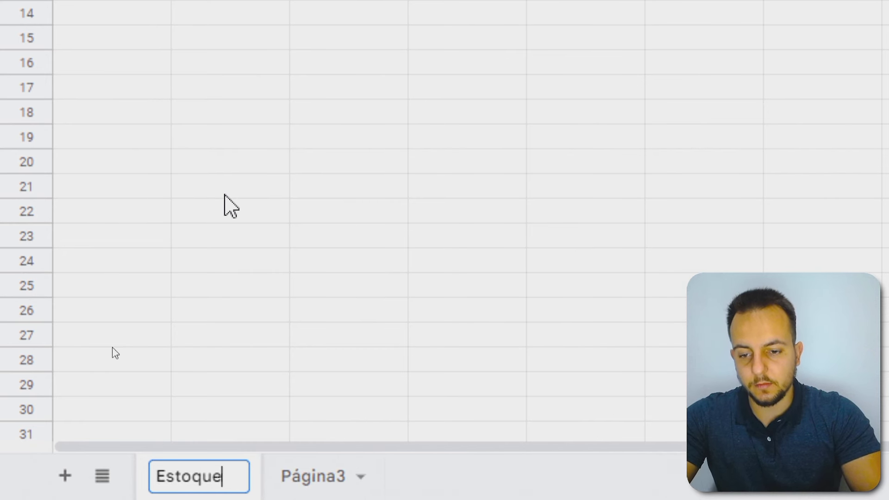
pyautogui.press('Return')
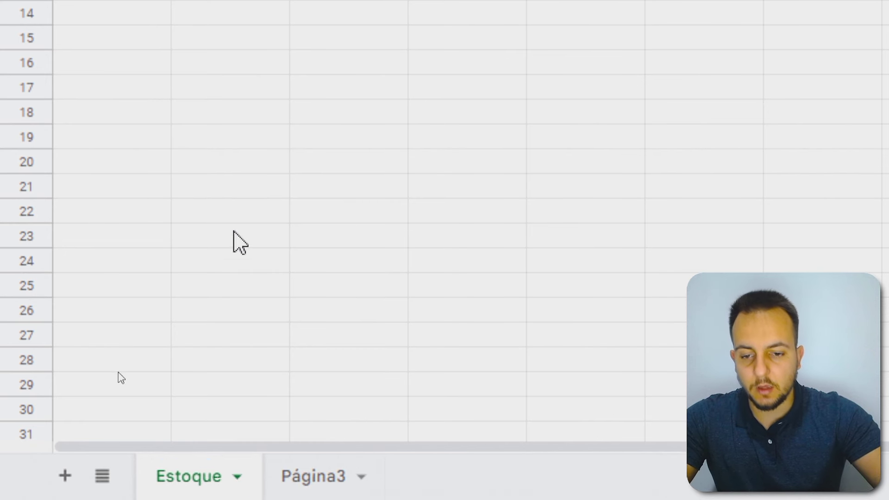
# Rename the second sheet, Página3, as Movimentações.
pyautogui.click(306, 472)
pyautogui.rightClick(308, 470)
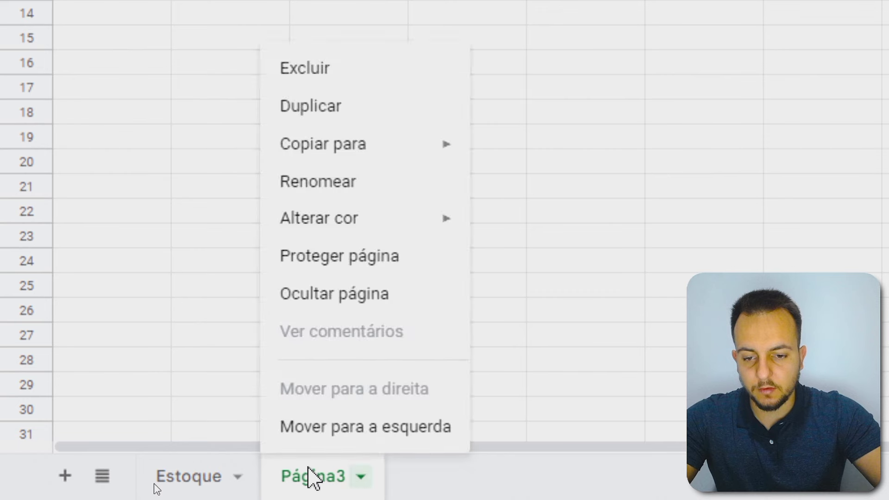
pyautogui.click(353, 182)
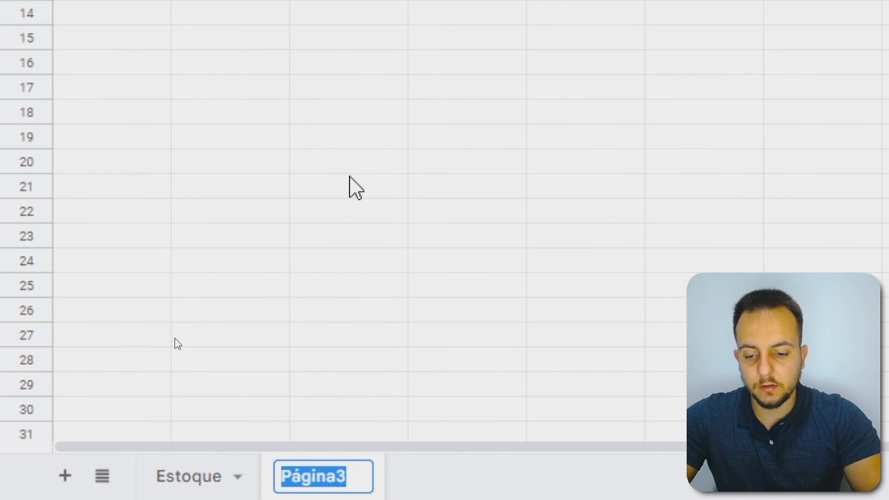
pyautogui.write('Movimentaçõ')
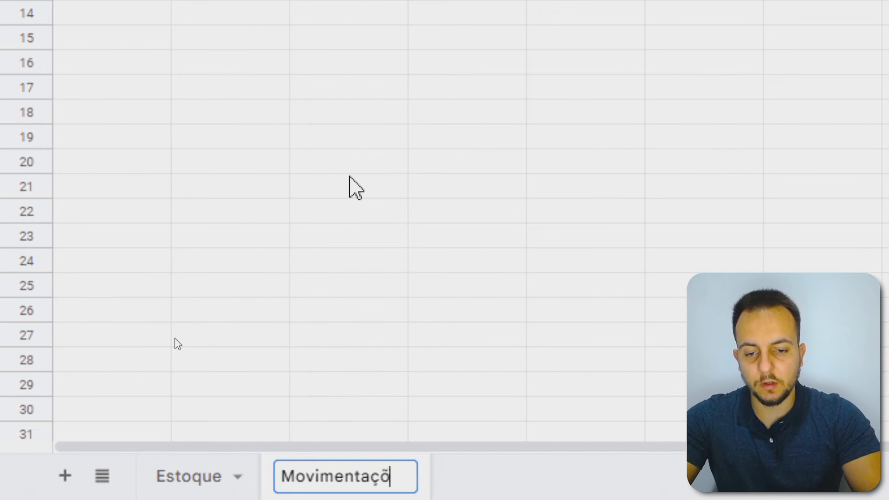
pyautogui.write('es')
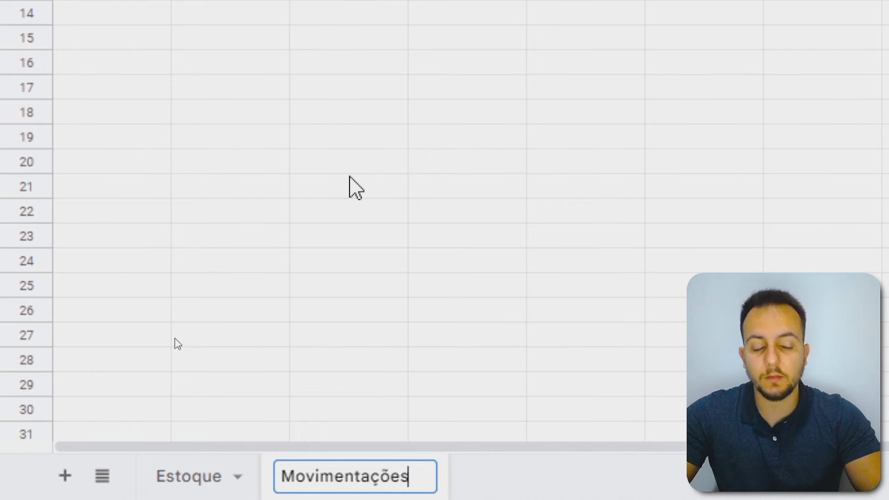
pyautogui.press('Return')
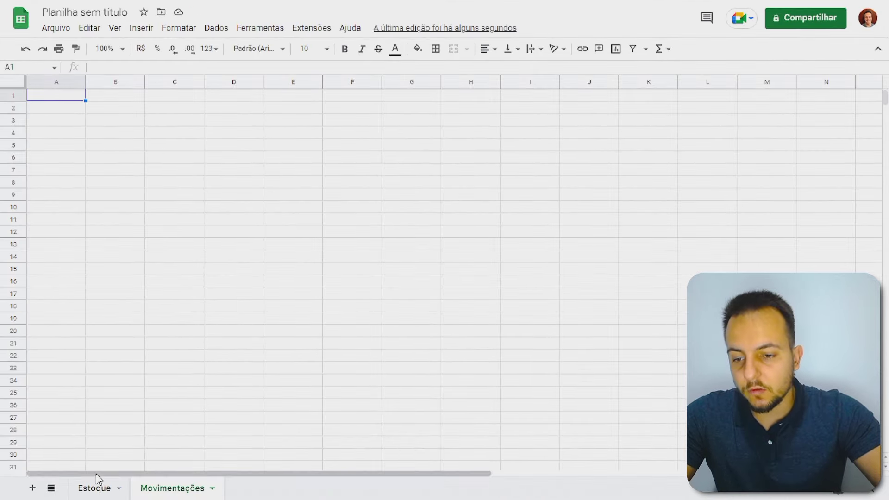
# Open the empty Estoque sheet and set its zoom level to 200%.
pyautogui.click(105, 486)
pyautogui.click(137, 492)
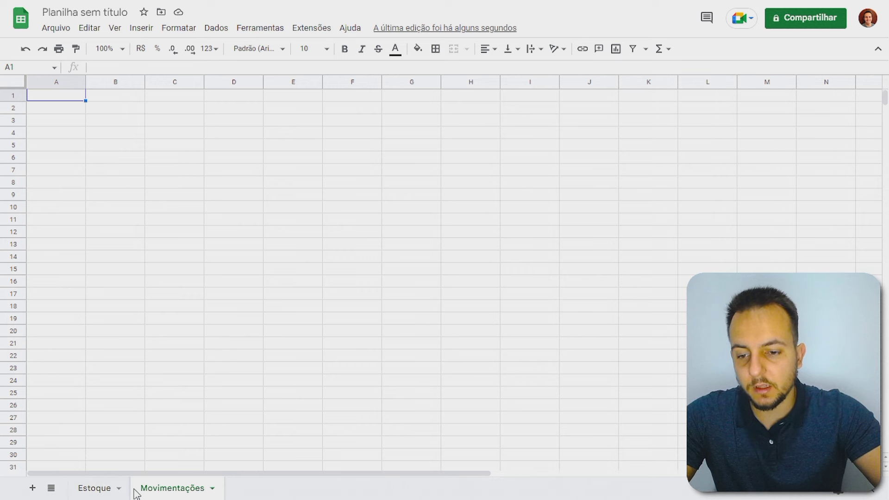
pyautogui.click(99, 489)
pyautogui.click(60, 95)
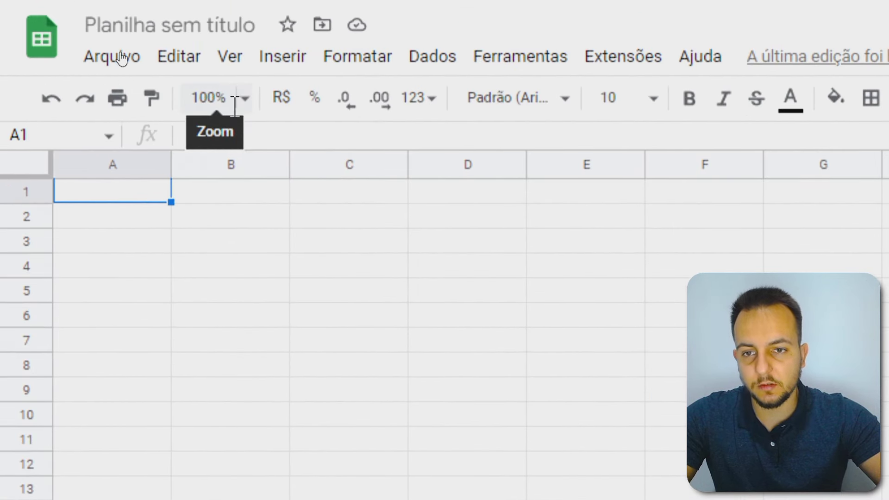
pyautogui.click(244, 100)
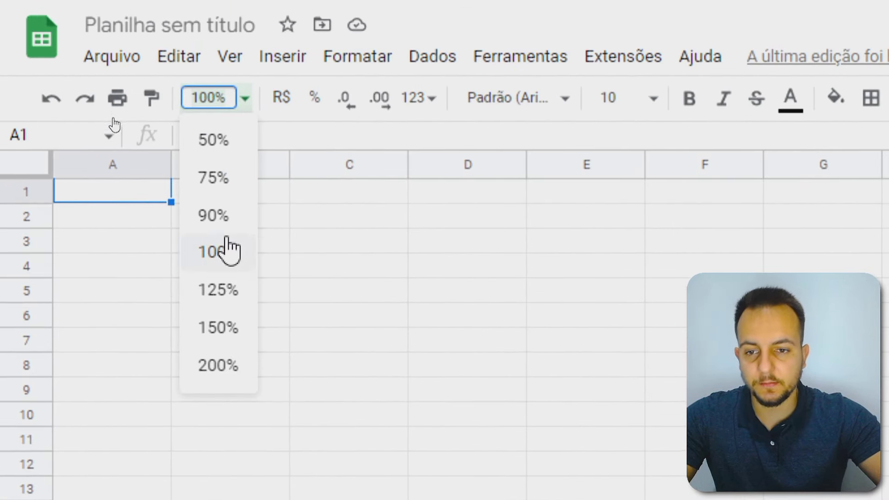
pyautogui.click(227, 297)
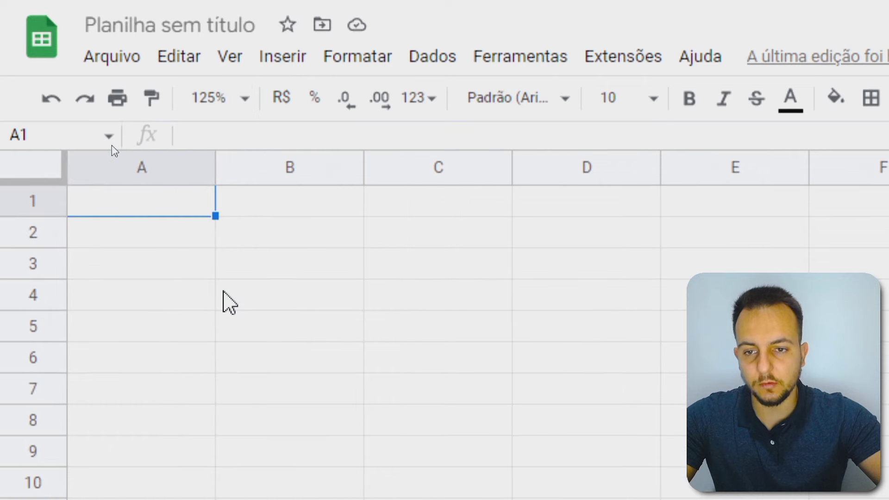
pyautogui.click(246, 99)
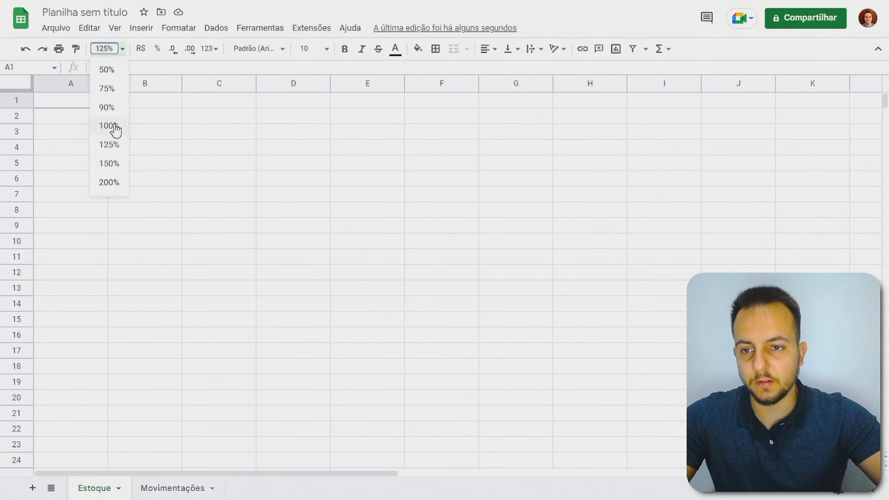
pyautogui.click(110, 164)
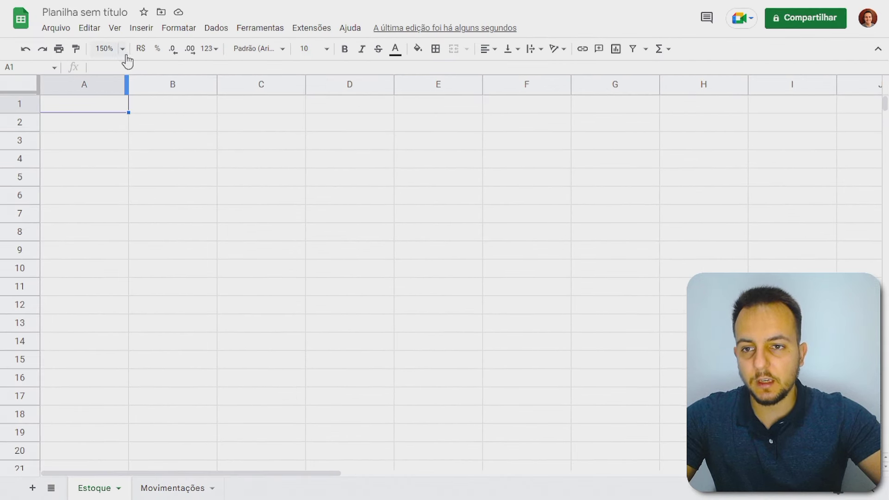
pyautogui.click(124, 51)
pyautogui.click(113, 182)
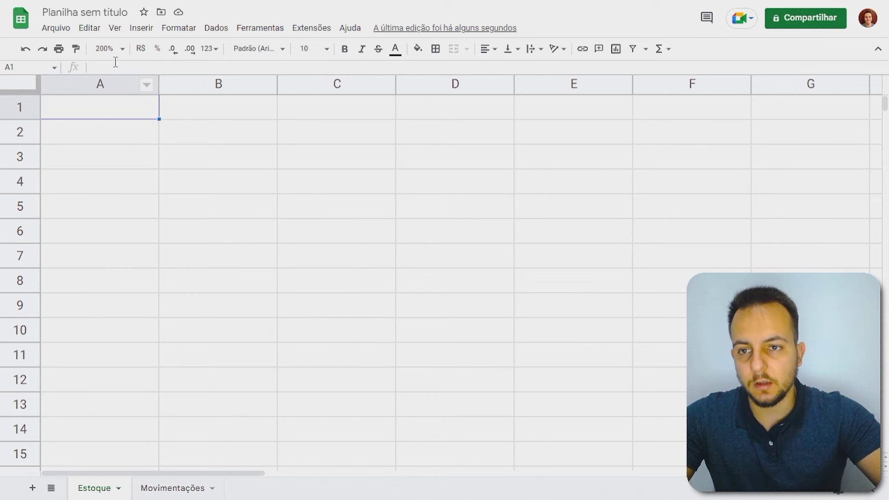
# Set the sheet zoom to 150% for comparison and restore it to 200%.
pyautogui.click(122, 49)
pyautogui.click(119, 164)
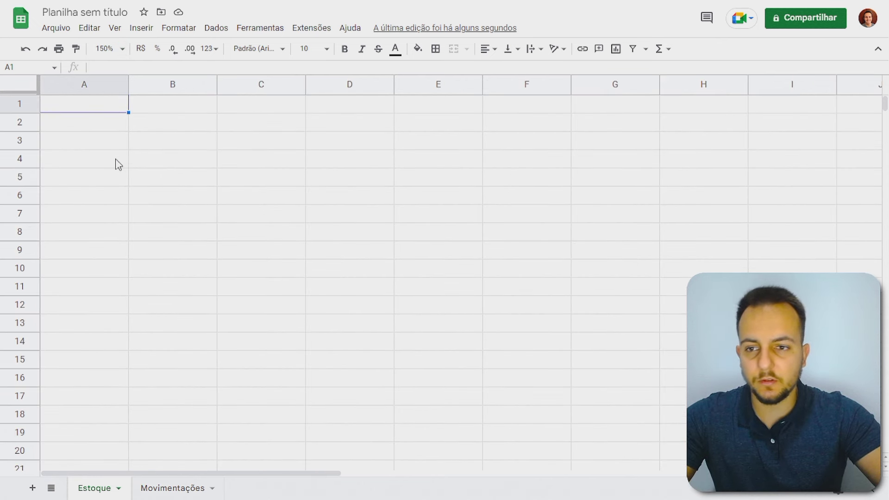
pyautogui.click(123, 48)
pyautogui.click(110, 187)
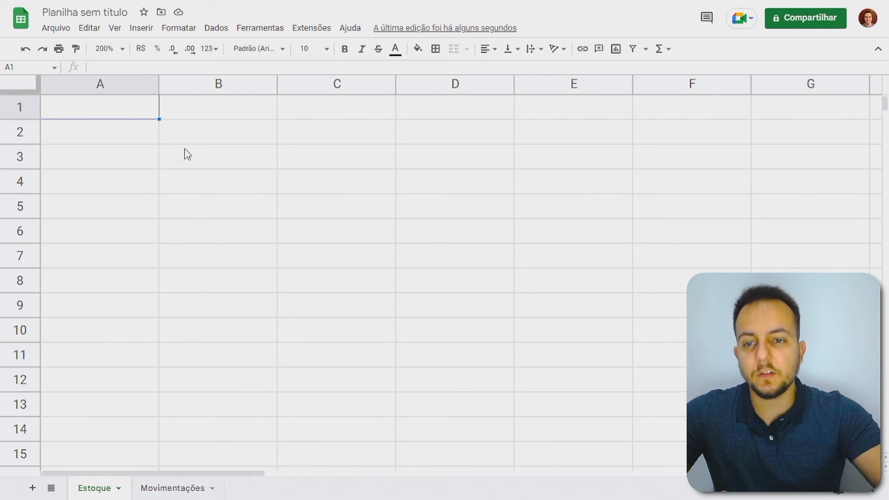
# Select cell B2 on the Estoque sheet as the starting cell of the table.
pyautogui.click(177, 137)
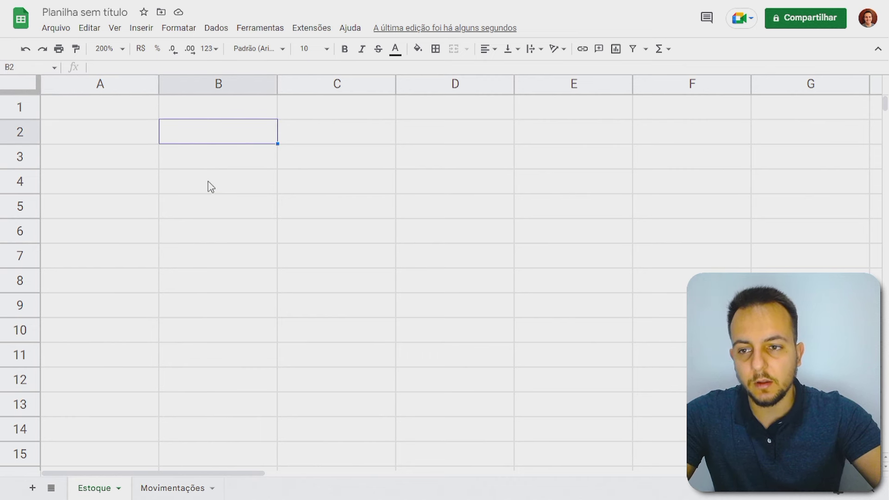
pyautogui.hotkey('ctrl', '2')
pyautogui.moveTo(157, 76)
pyautogui.mouseDown()
pyautogui.moveTo(262, 121)
pyautogui.moveTo(282, 148)
pyautogui.mouseUp()
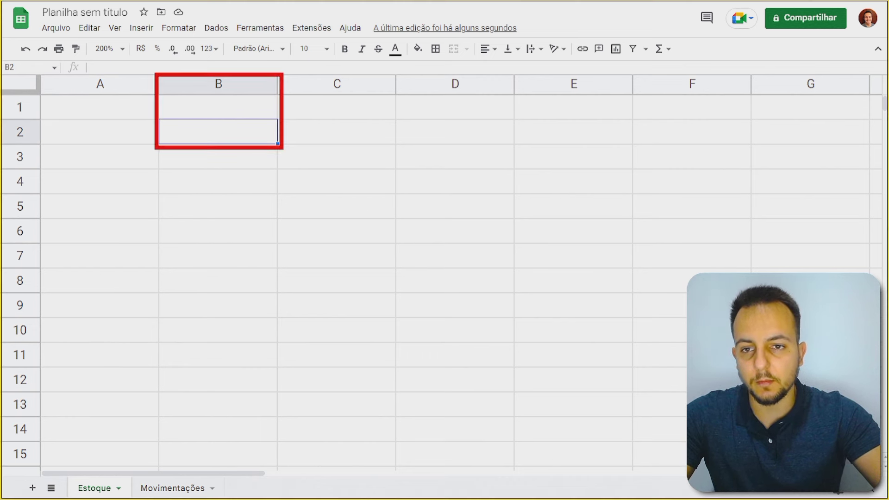
pyautogui.moveTo(280, 114); pyautogui.dragTo(5, 147)
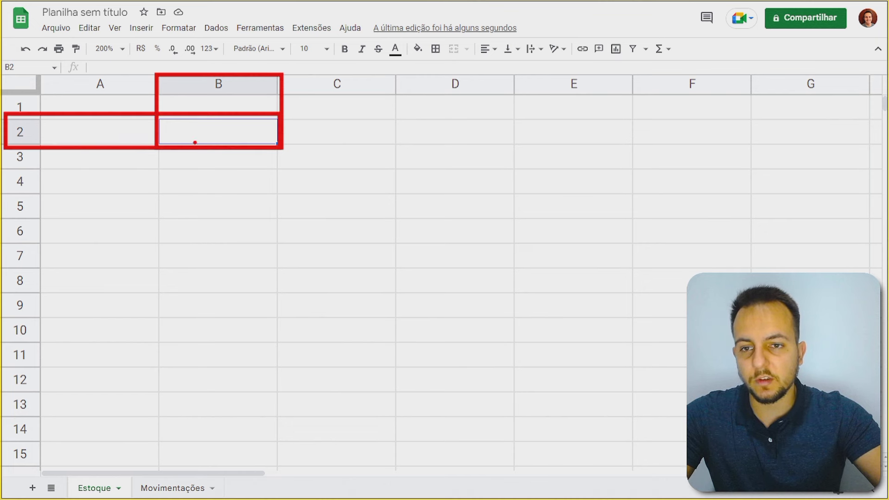
pyautogui.press('Escape')
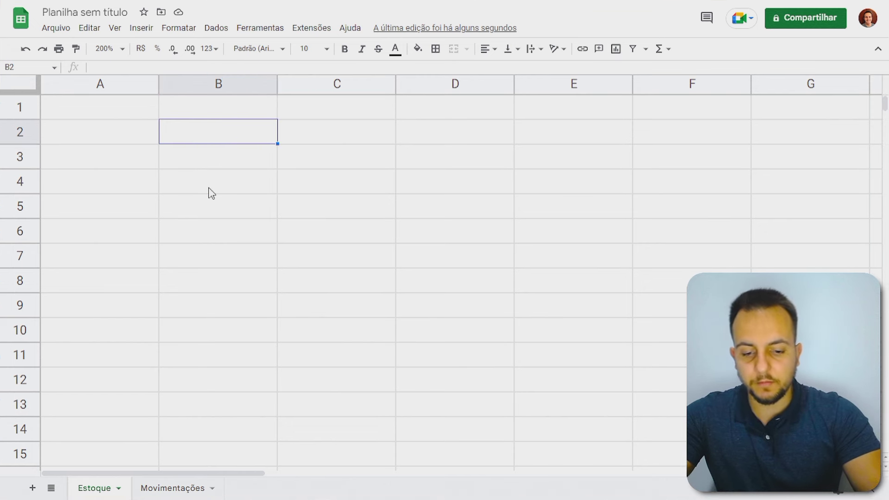
# Enter the uppercase headers PRODUTO, ENTRADAS and SAÍDAS in cells B2, C2 and D2.
pyautogui.press('capslock')
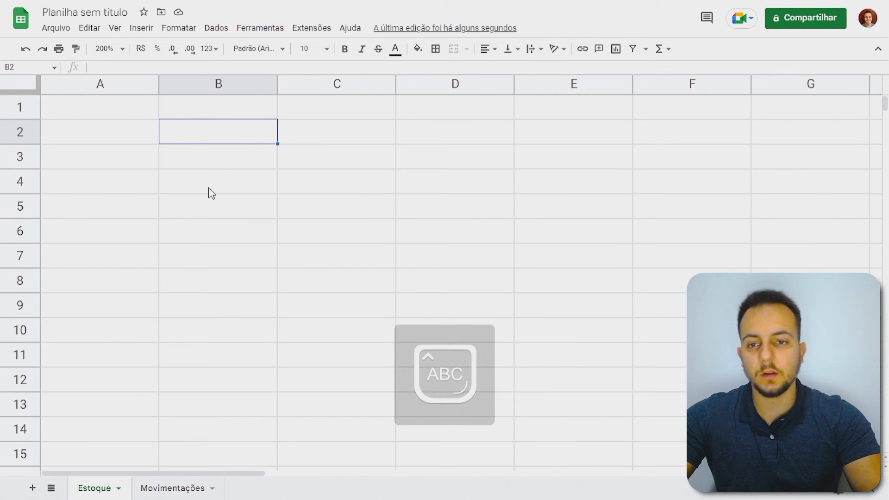
pyautogui.write('PRODUTO')
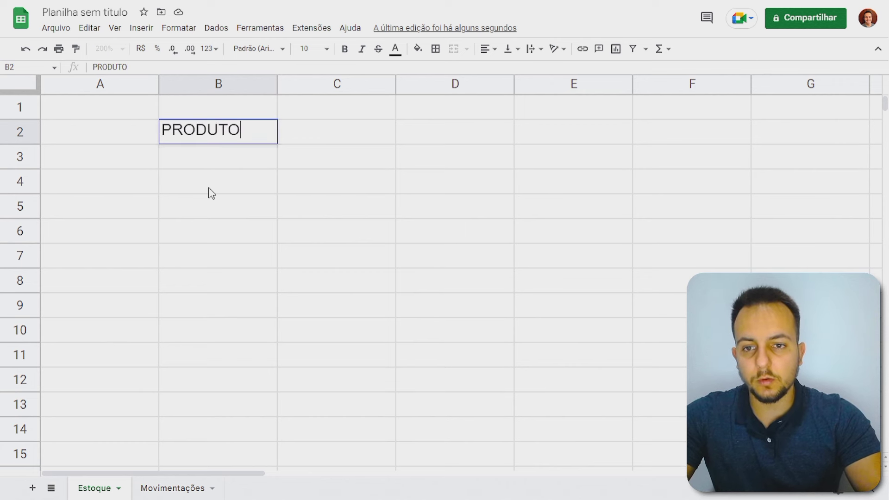
pyautogui.press('Tab')
pyautogui.write('ENTR')
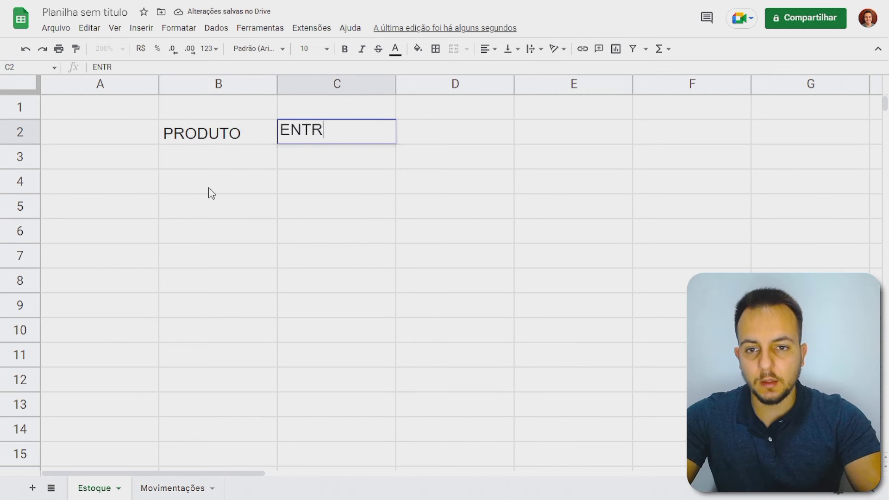
pyautogui.write('ADAS')
pyautogui.press('Tab')
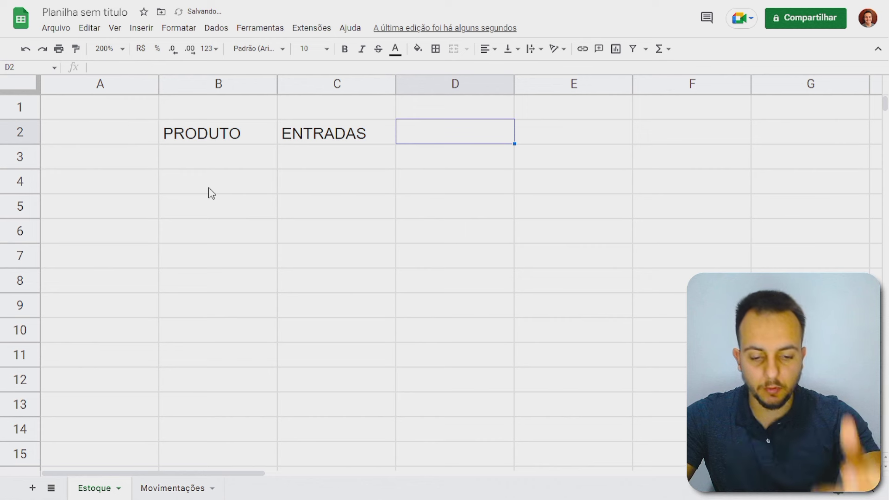
pyautogui.write('SAÍDAS')
pyautogui.press('Tab')
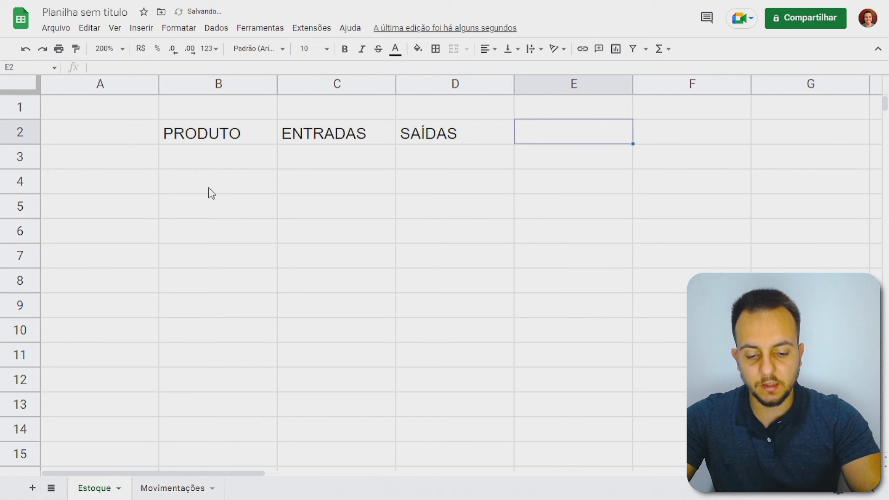
# Enter ATUAL as the header in cell E2.
pyautogui.write('A')
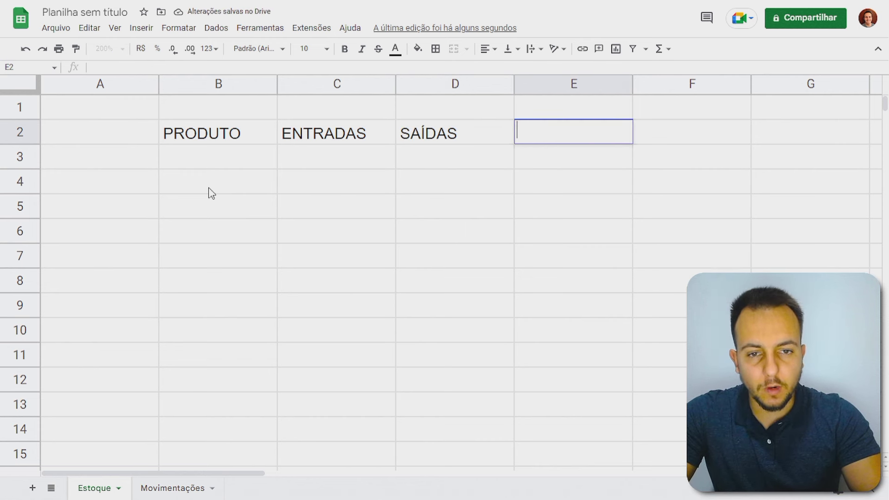
pyautogui.write('ATUAL')
pyautogui.press('Return')
# Replace the header in cell E2 with SALDO ATUAL.
pyautogui.press('Up')
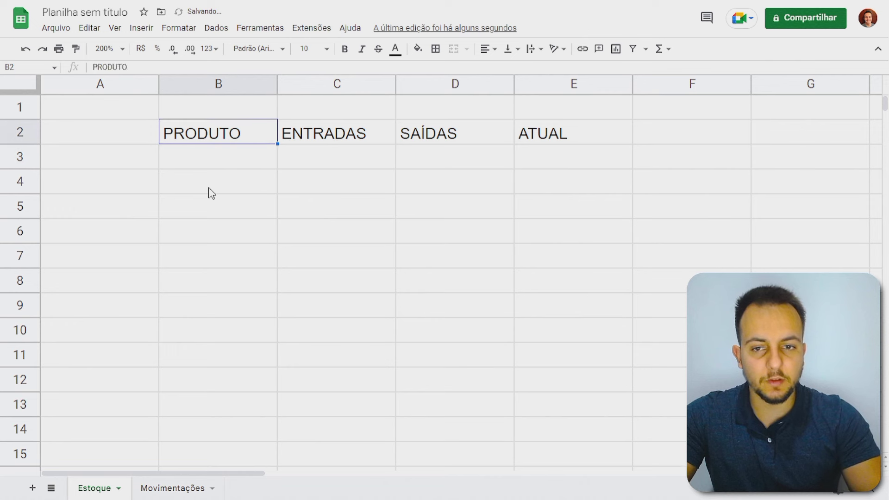
pyautogui.press('Right')
pyautogui.press('Right')
pyautogui.press('Right')
pyautogui.write('SALDO A')
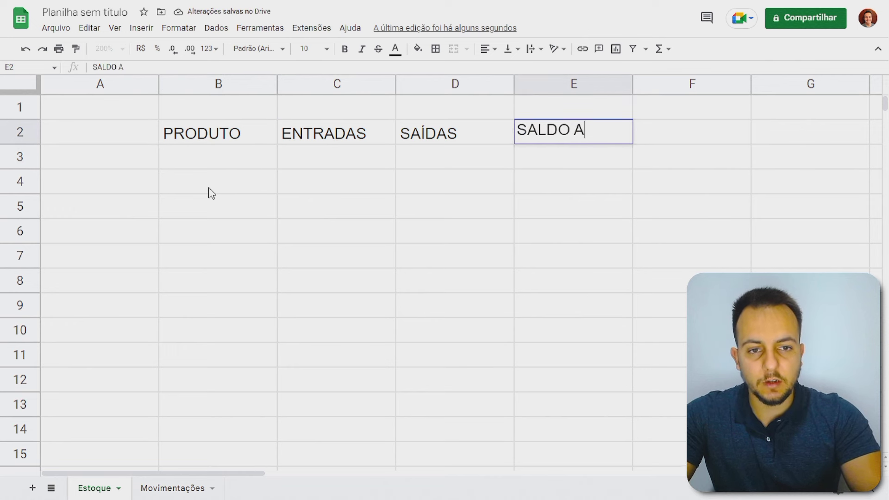
pyautogui.write('TUAL')
pyautogui.press('Return')
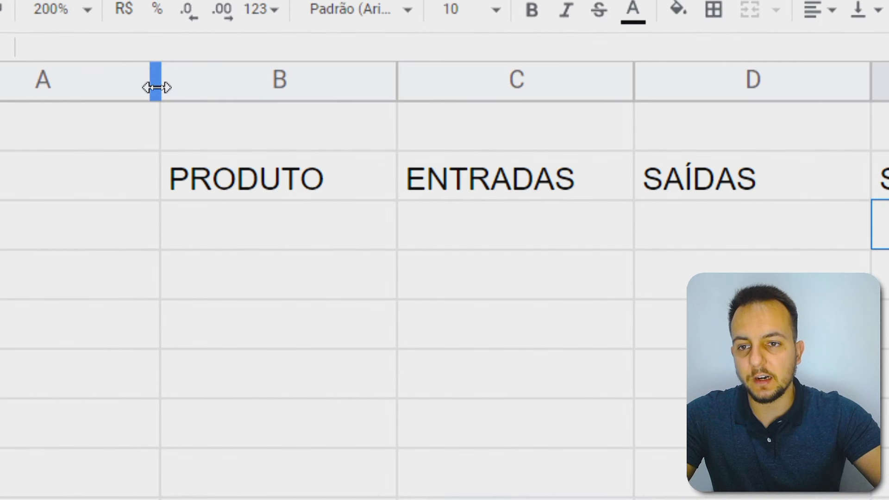
# Narrow the empty column A to a slim margin beside the table.
pyautogui.moveTo(156, 87); pyautogui.dragTo(32, 115)
pyautogui.moveTo(111, 114); pyautogui.dragTo(112, 119)
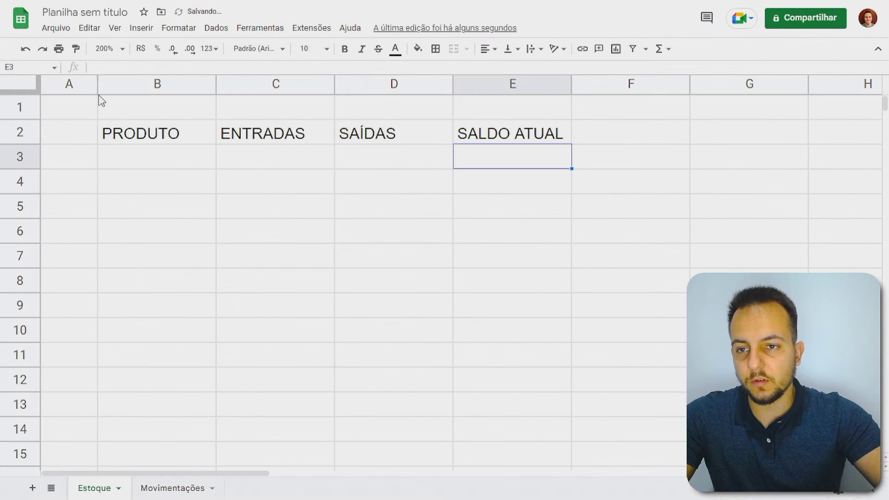
pyautogui.moveTo(96, 91); pyautogui.dragTo(86, 90)
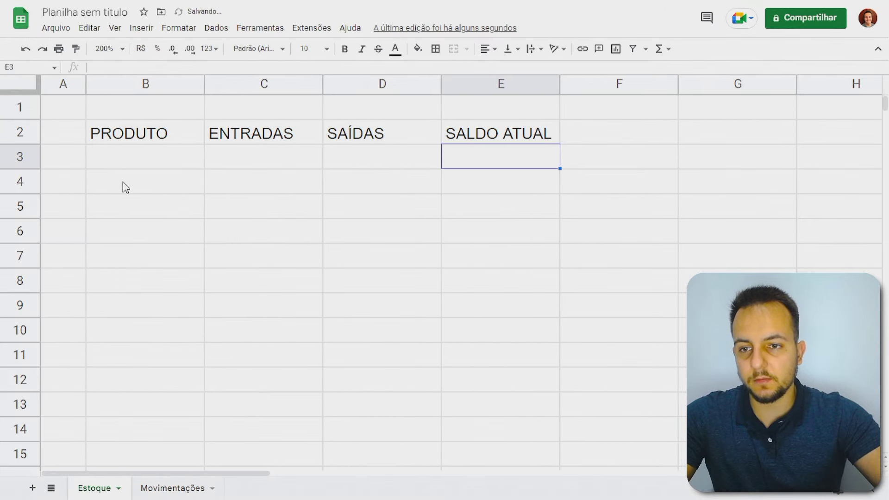
# Widen columns B to E together so all four header columns are equally wide, with extra room around the text.
pyautogui.click(166, 84)
pyautogui.moveTo(166, 83); pyautogui.dragTo(485, 95)
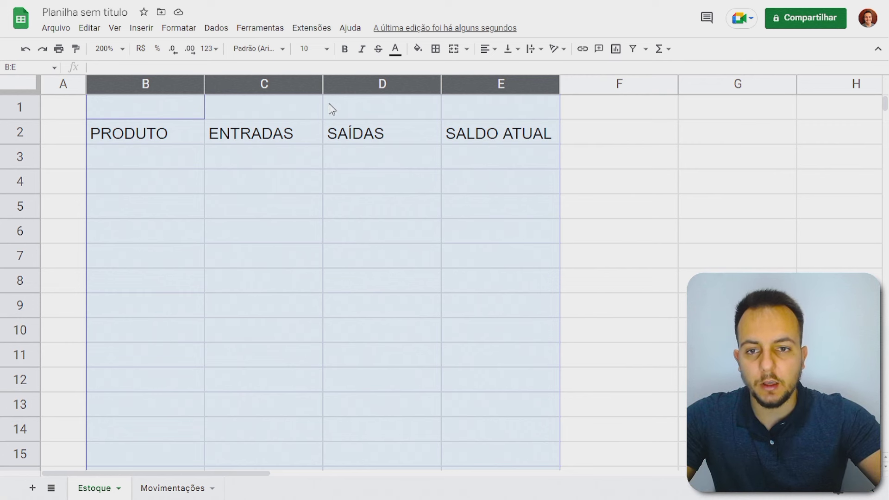
pyautogui.moveTo(321, 87); pyautogui.dragTo(356, 87)
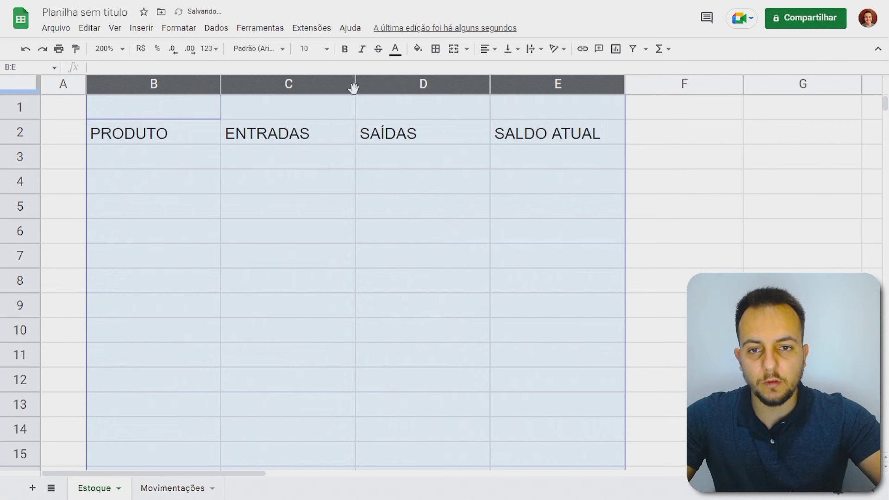
pyautogui.moveTo(357, 88); pyautogui.dragTo(370, 91)
pyautogui.click(360, 187)
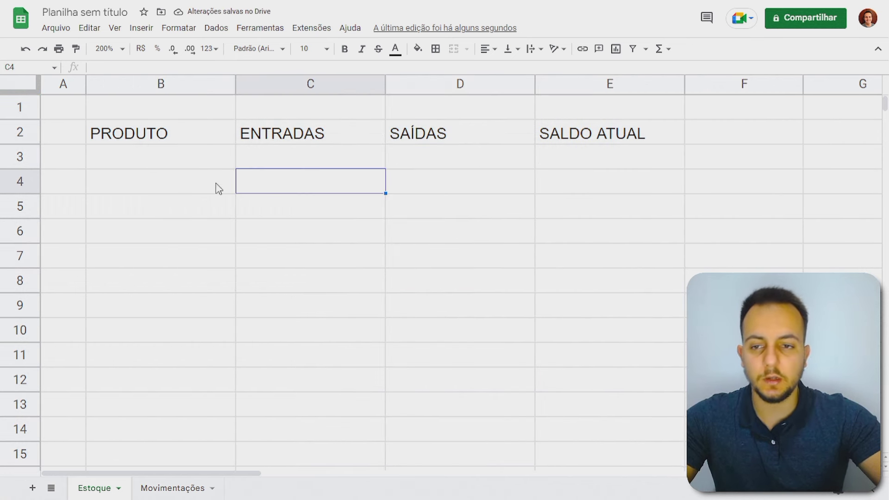
# Center the contents of the table range B2:E14 both horizontally and vertically.
pyautogui.moveTo(177, 138); pyautogui.dragTo(573, 433)
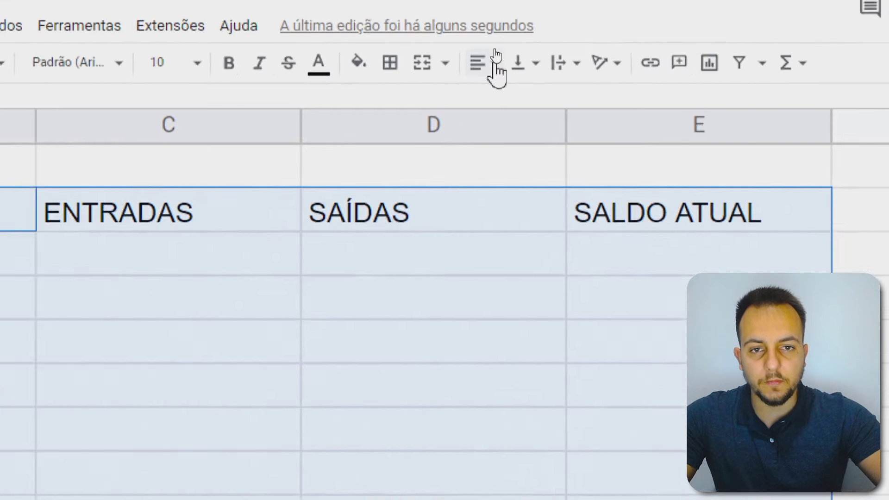
pyautogui.click(495, 49)
pyautogui.click(517, 105)
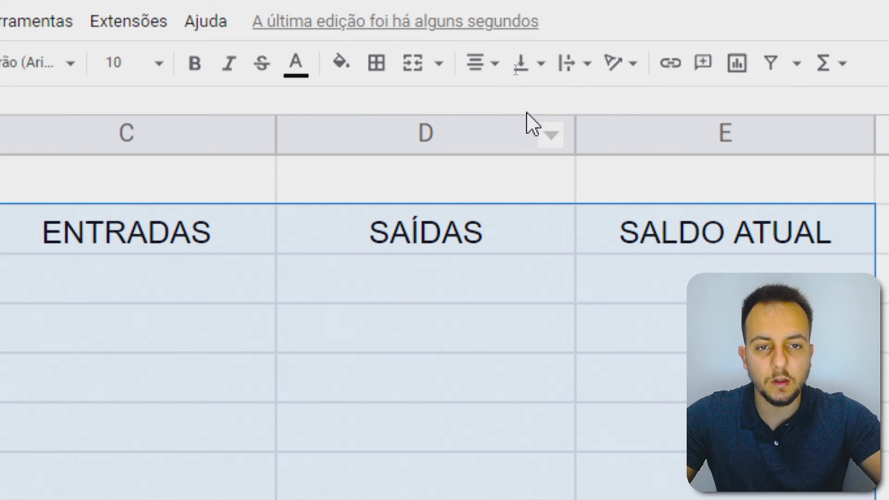
pyautogui.click(543, 64)
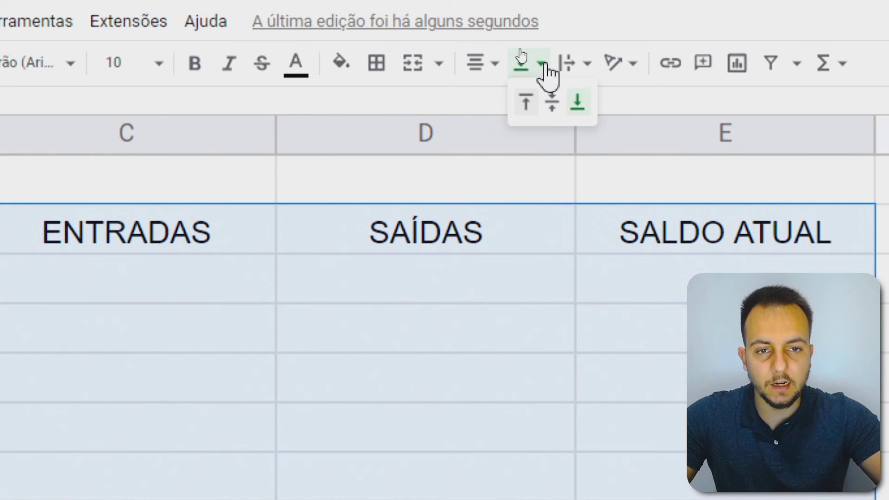
pyautogui.click(555, 104)
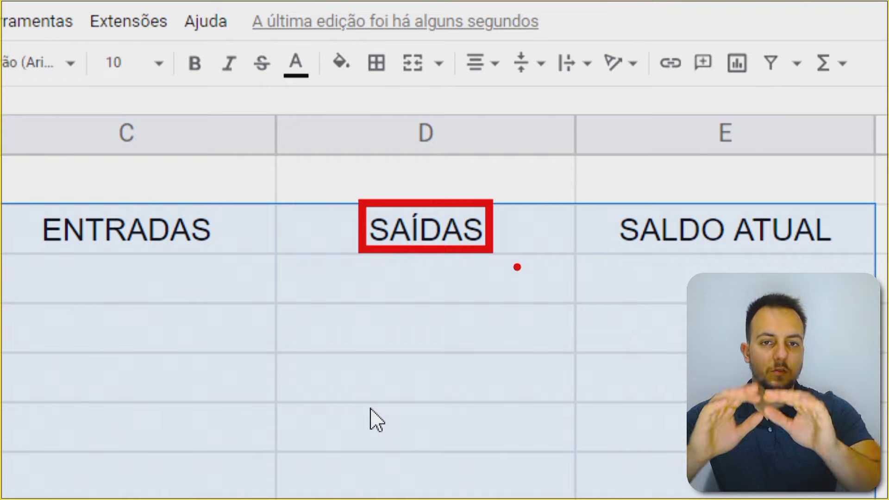
pyautogui.press('Escape')
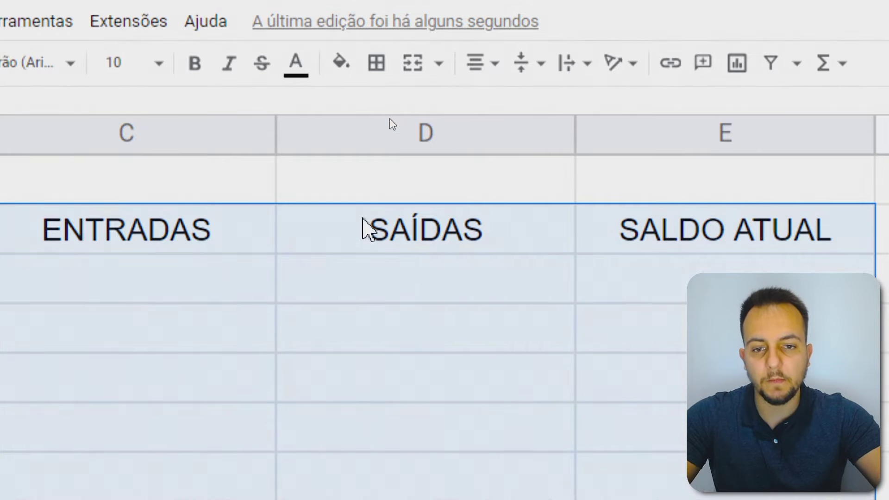
pyautogui.hotkey('ctrl', '4')
# Make the header cells B2:E2 bold.
pyautogui.click(254, 147)
pyautogui.moveTo(200, 131); pyautogui.dragTo(615, 133)
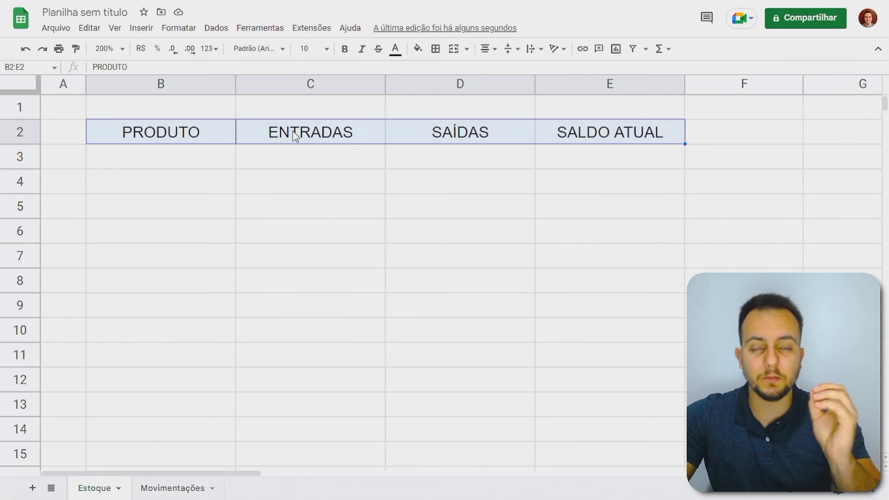
pyautogui.hotkey('ctrl', '4')
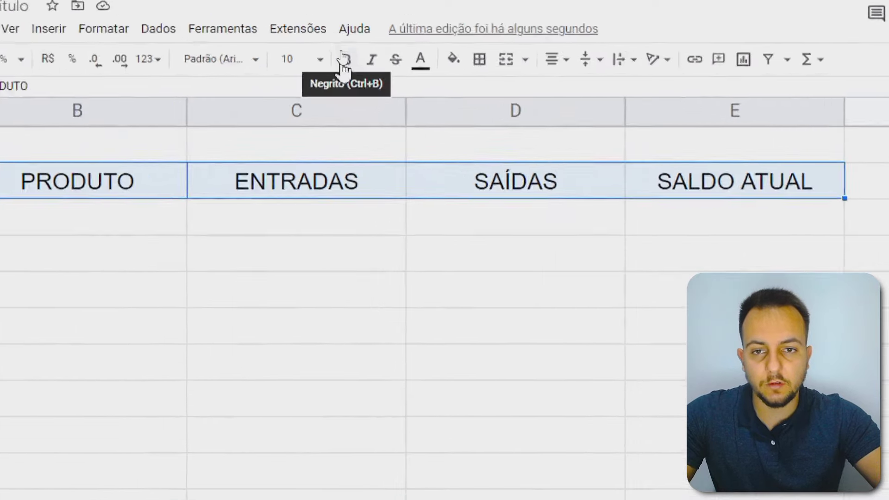
pyautogui.click(344, 59)
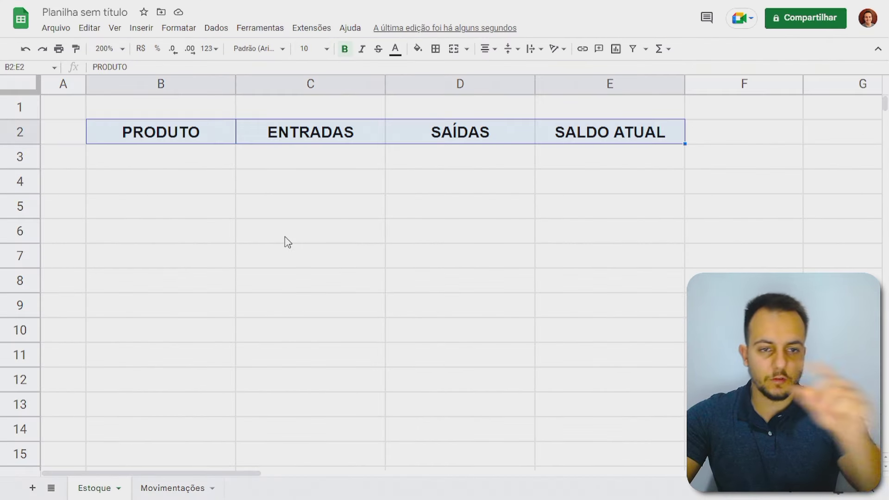
# Toggle the bold formatting of the header cells B2:E2 off and on repeatedly, ending with bold applied.
pyautogui.hotkey('ctrl', 'b')
pyautogui.hotkey('ctrl', 'b')
pyautogui.hotkey('ctrl', 'b')
pyautogui.hotkey('ctrl', 'b')
pyautogui.hotkey('ctrl', 'b')
pyautogui.hotkey('ctrl', 'b')
pyautogui.hotkey('ctrl', 'b')
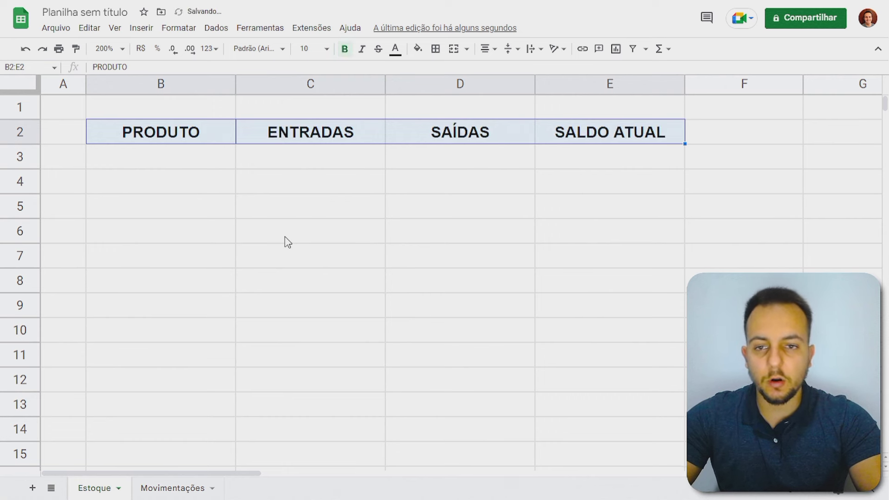
pyautogui.hotkey('ctrl', 'b')
pyautogui.hotkey('ctrl', 'b')
pyautogui.hotkey('ctrl', 'b')
pyautogui.hotkey('ctrl', 'b')
pyautogui.hotkey('ctrl', 'b')
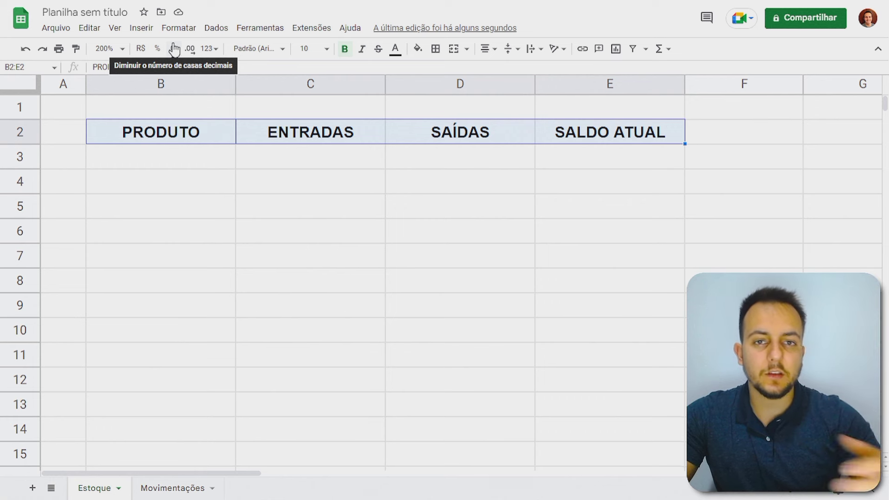
# Apply all borders to the table range B2:E14.
pyautogui.click(209, 170)
pyautogui.moveTo(203, 133); pyautogui.dragTo(615, 438)
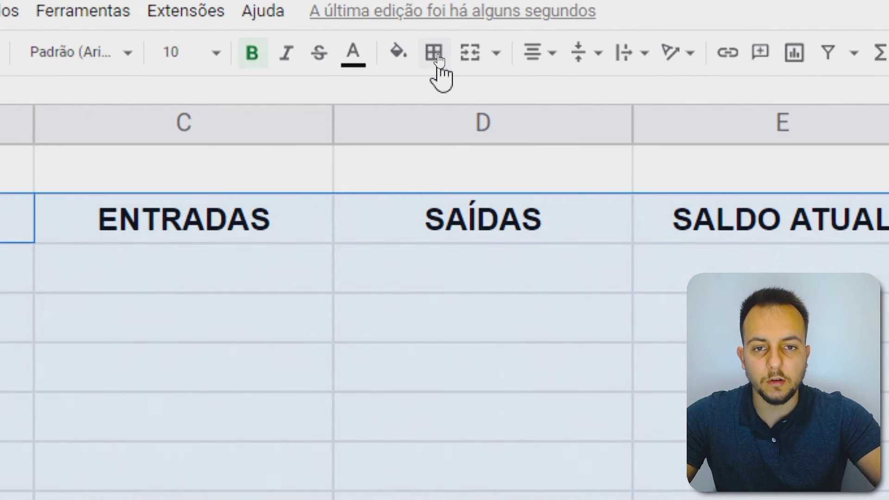
pyautogui.click(439, 59)
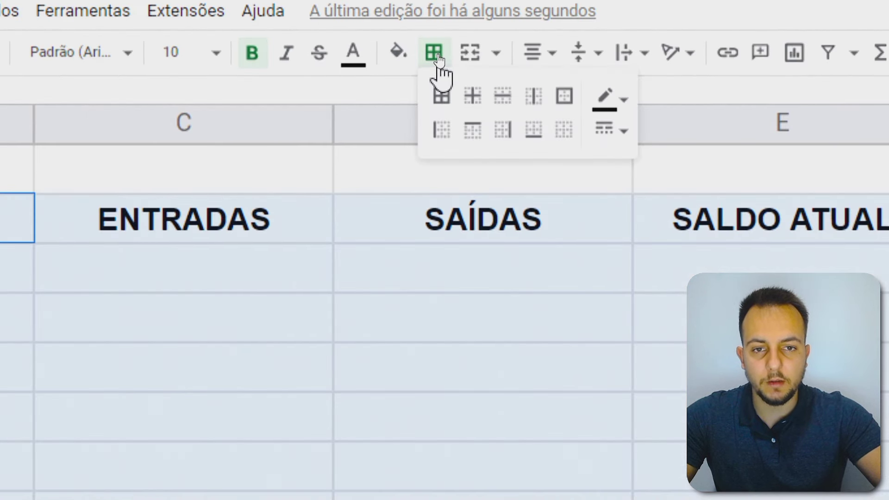
pyautogui.click(442, 106)
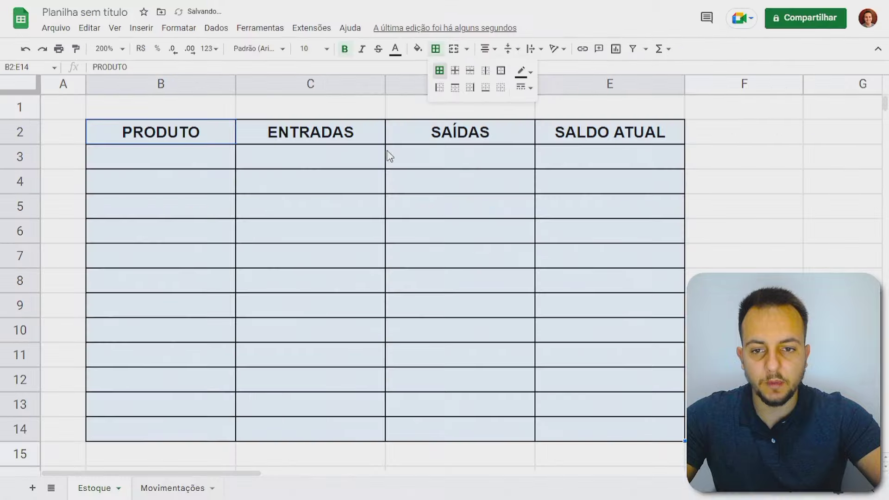
pyautogui.click(293, 315)
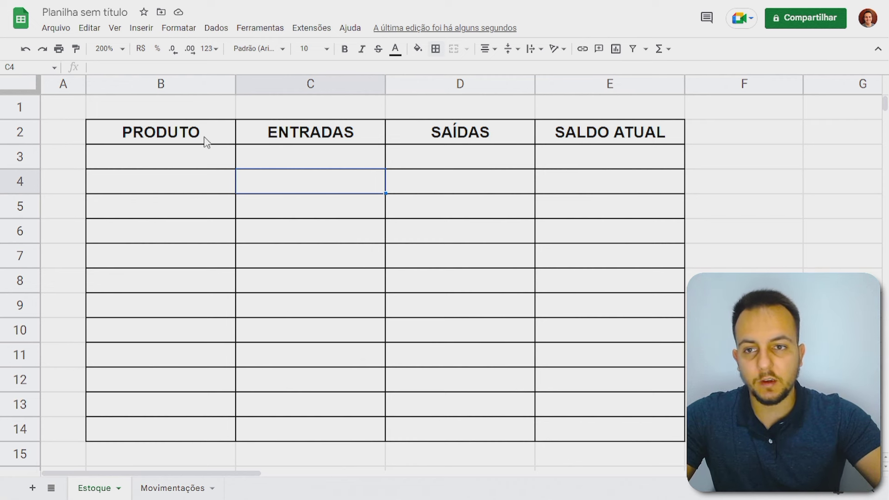
# Fill the header cells B2:E2 of the Estoque table with orange.
pyautogui.moveTo(154, 136); pyautogui.dragTo(573, 131)
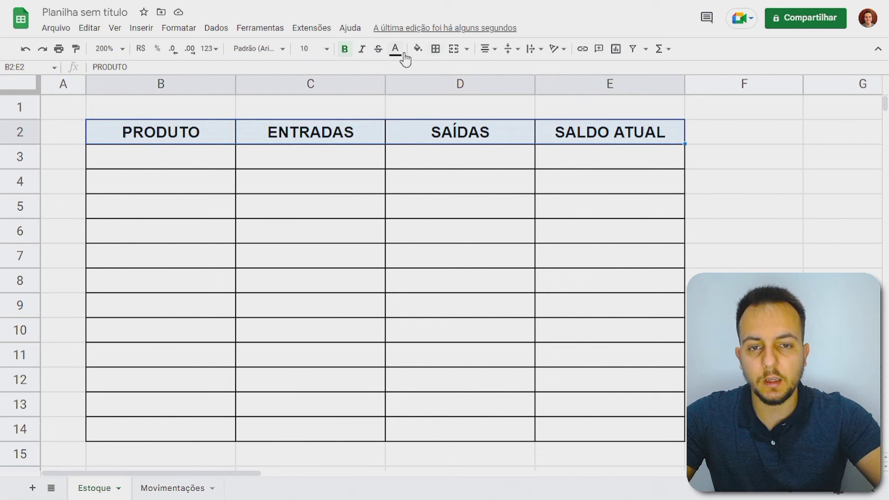
pyautogui.click(418, 49)
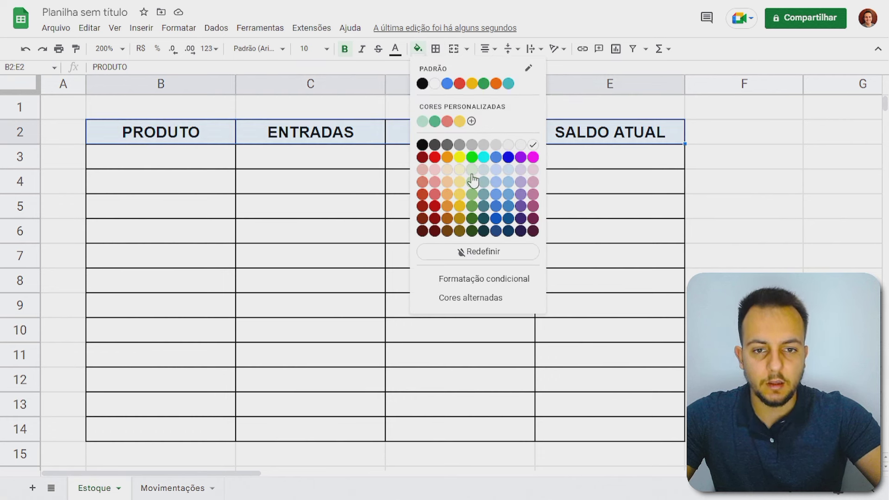
pyautogui.click(448, 159)
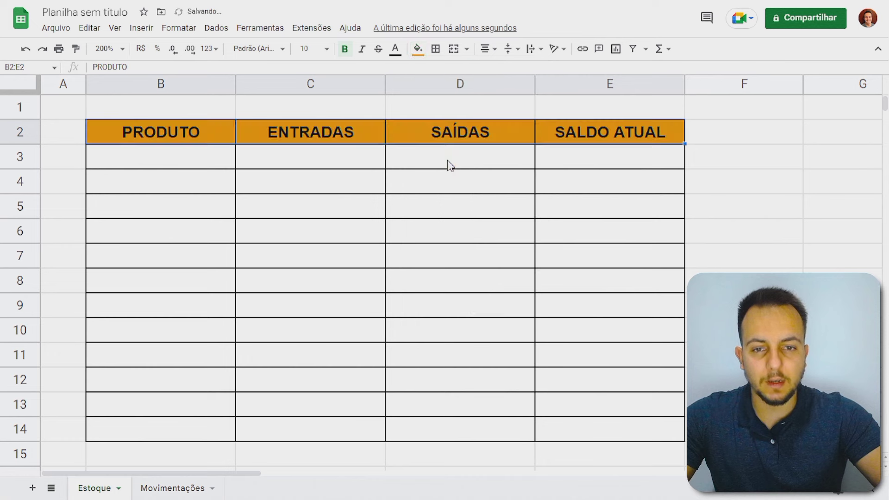
pyautogui.click(417, 142)
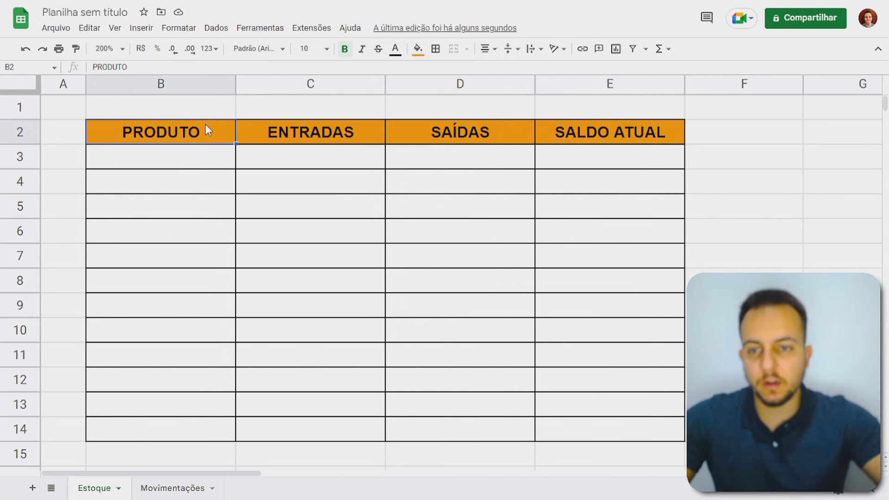
# Try white, black and red as the text color of the header cells B2:E2.
pyautogui.moveTo(205, 133); pyautogui.dragTo(621, 135)
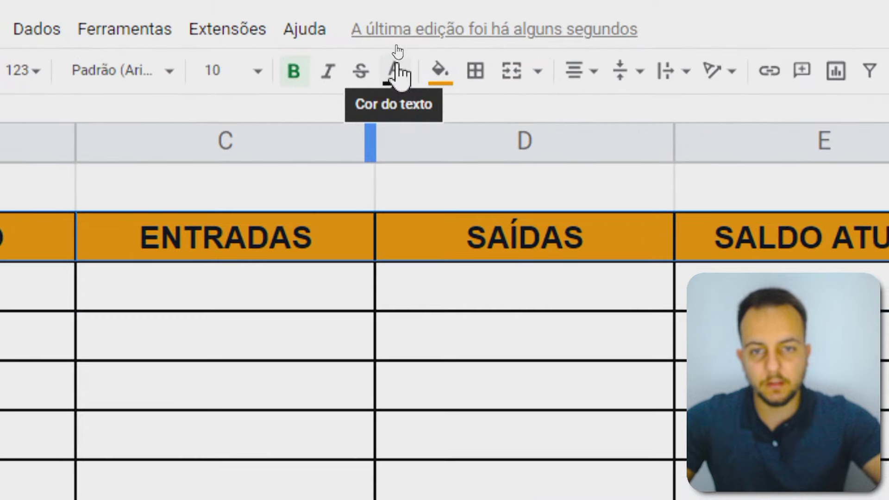
pyautogui.click(395, 71)
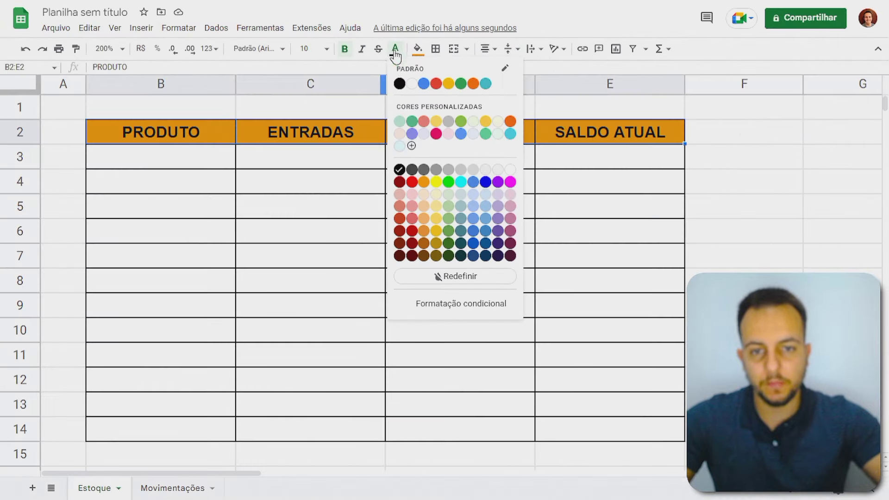
pyautogui.click(410, 84)
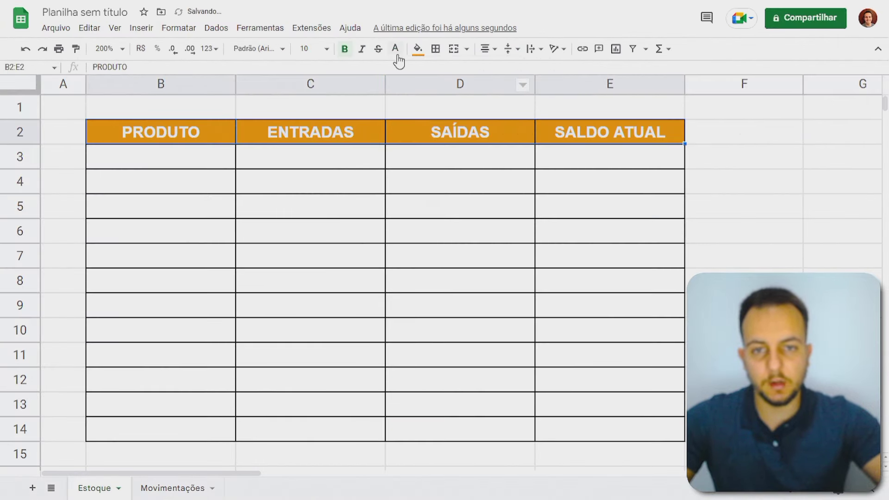
pyautogui.click(395, 49)
pyautogui.click(399, 90)
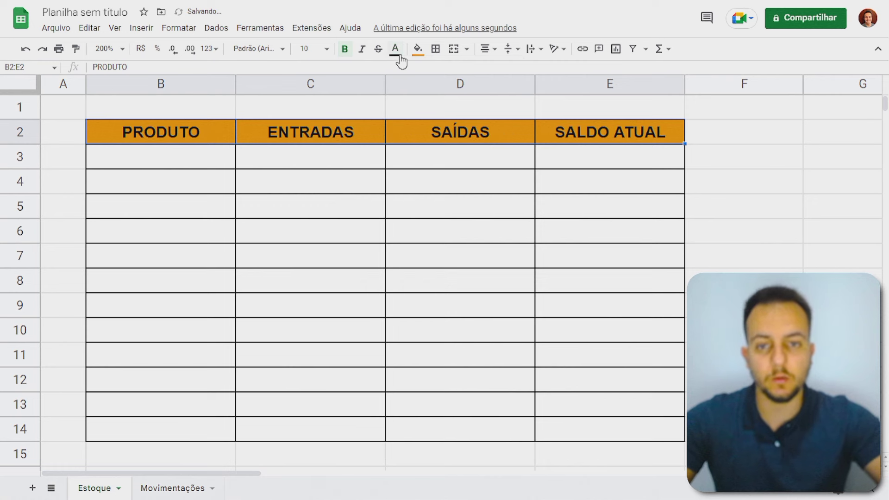
pyautogui.click(395, 49)
pyautogui.click(413, 182)
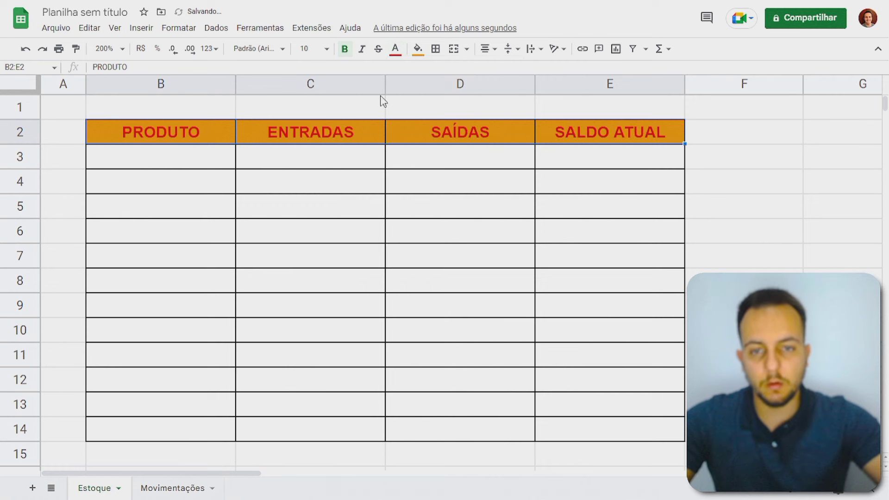
# Set the text color of the header cells B2:E2 to dark gray.
pyautogui.click(395, 49)
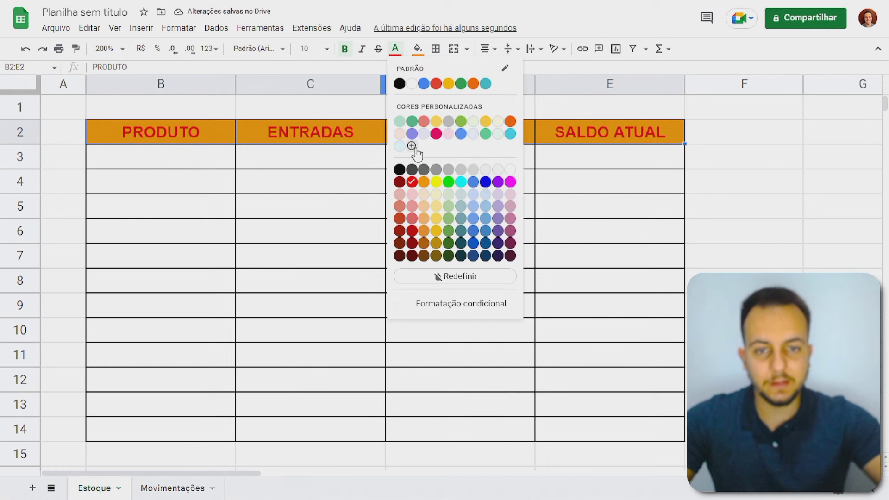
pyautogui.click(411, 169)
pyautogui.click(411, 167)
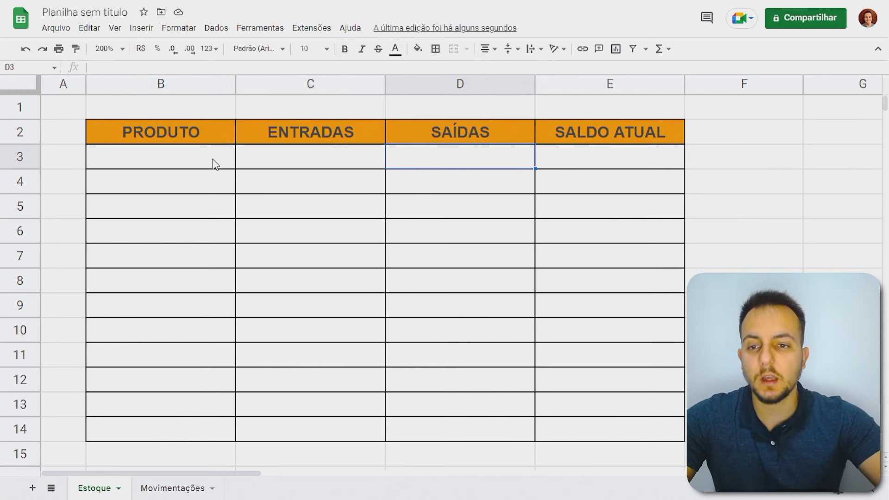
pyautogui.moveTo(214, 164); pyautogui.dragTo(584, 436)
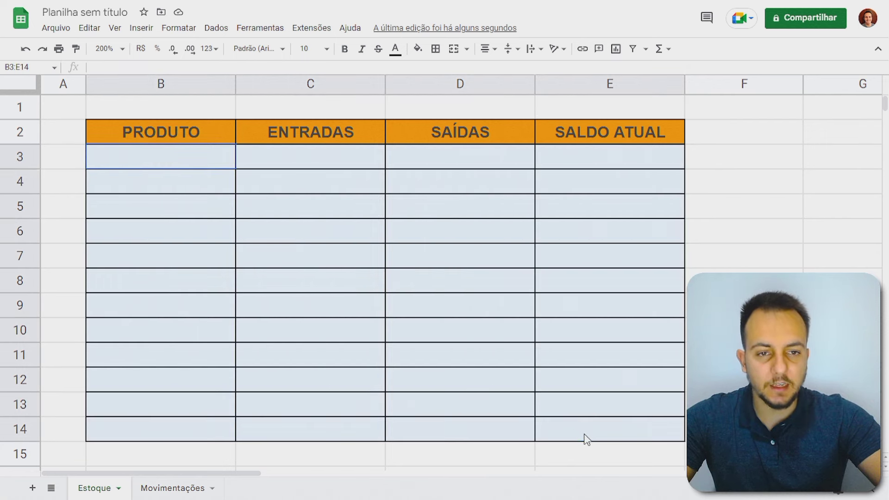
pyautogui.click(197, 162)
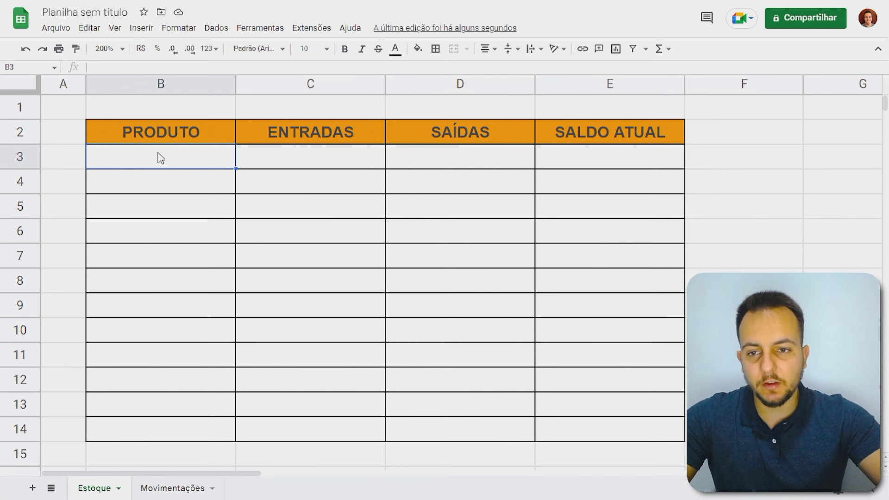
pyautogui.moveTo(160, 158); pyautogui.dragTo(577, 425)
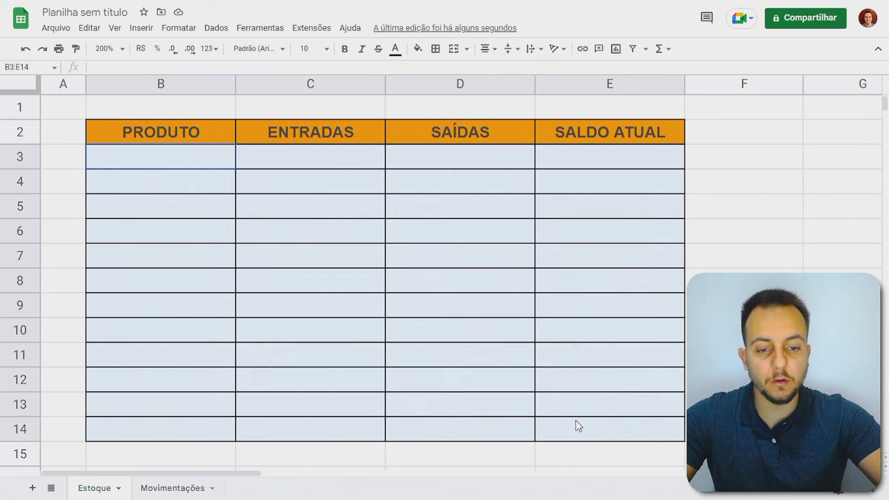
pyautogui.click(211, 168)
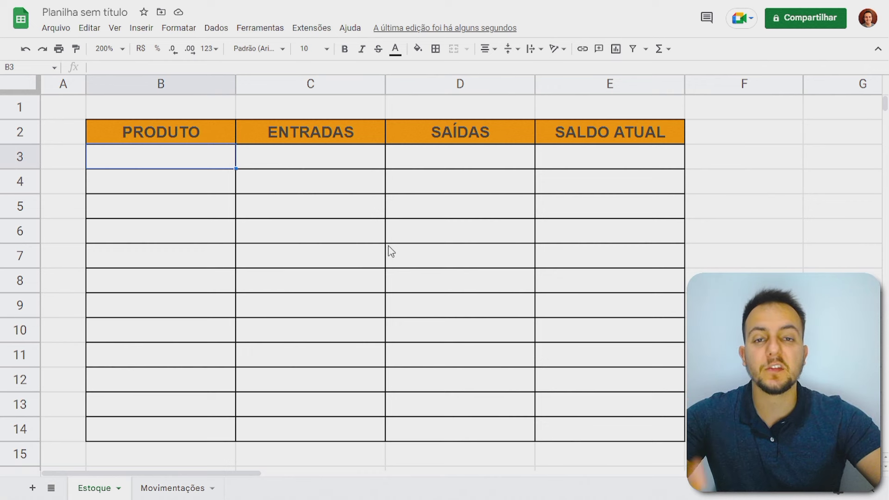
pyautogui.moveTo(161, 156); pyautogui.dragTo(192, 413)
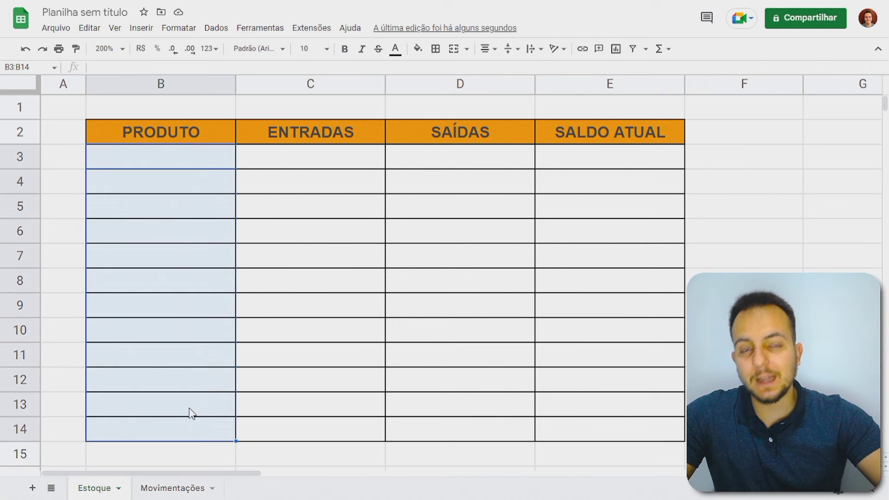
pyautogui.click(207, 166)
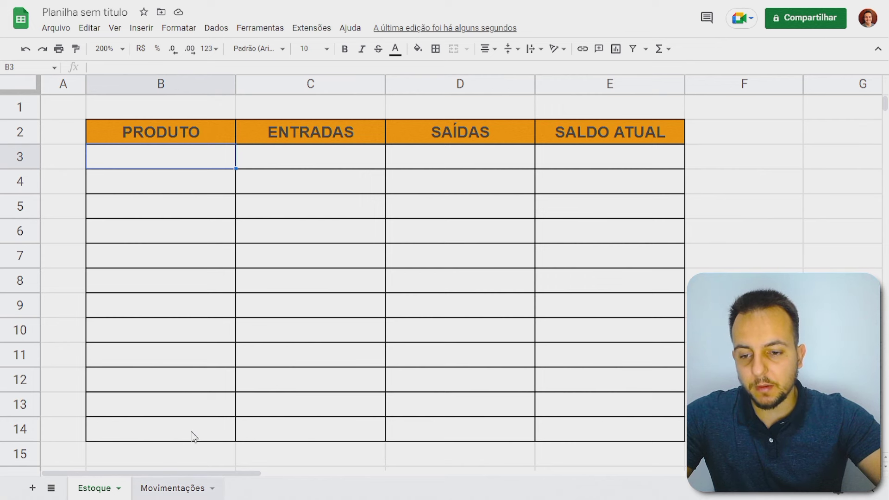
# On the Movimentações sheet, enter the headers DATA, TIPO, PRODUTO and QUANTIDADE in cells B2:E2.
pyautogui.click(172, 488)
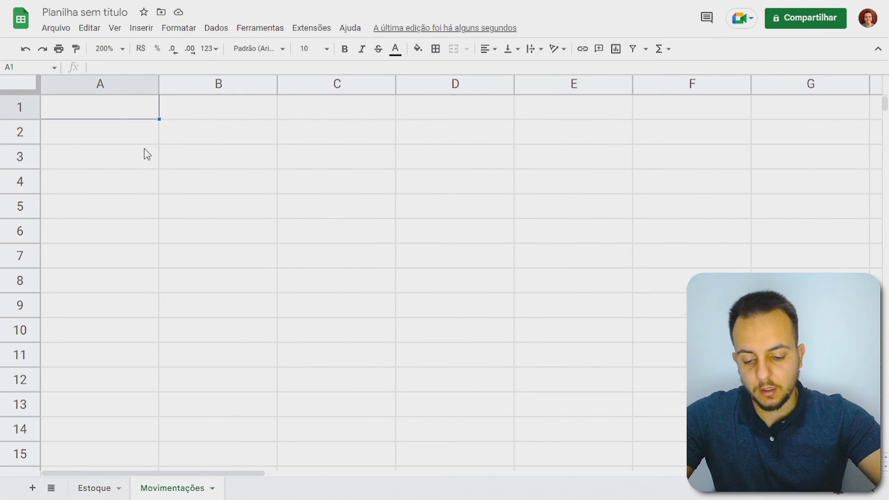
pyautogui.click(187, 134)
pyautogui.write('DATA')
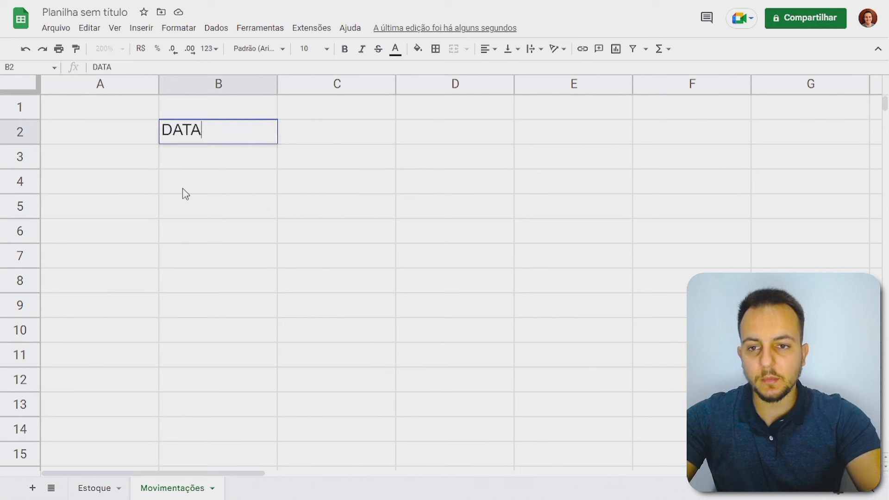
pyautogui.press('Tab')
pyautogui.write('TIPO')
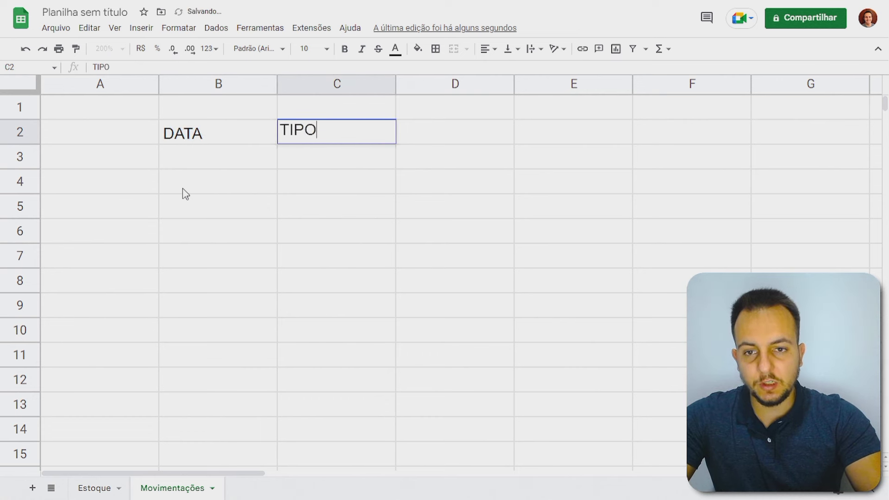
pyautogui.press('Tab')
pyautogui.write('PRODUTO')
pyautogui.press('Tab')
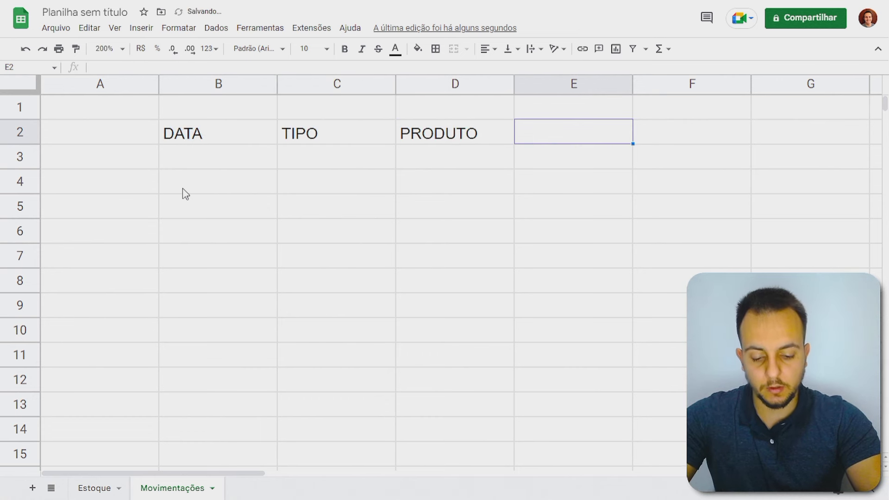
pyautogui.write('QUANTIDADE')
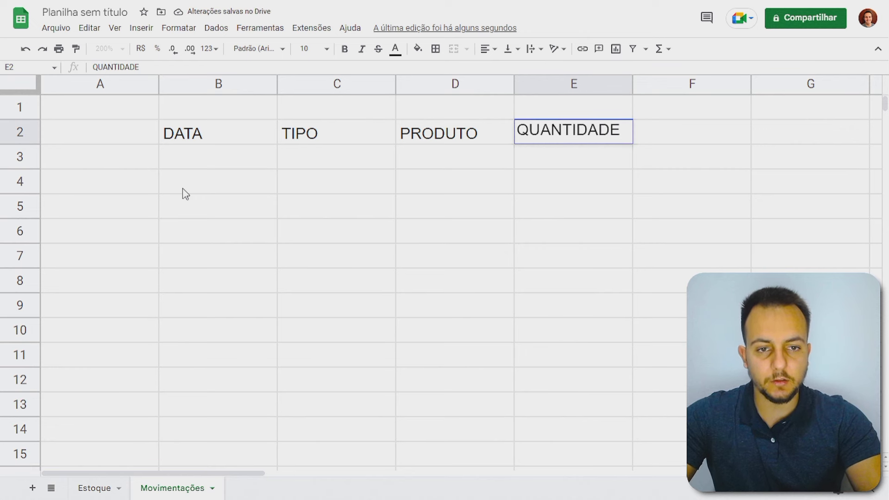
pyautogui.press('Return')
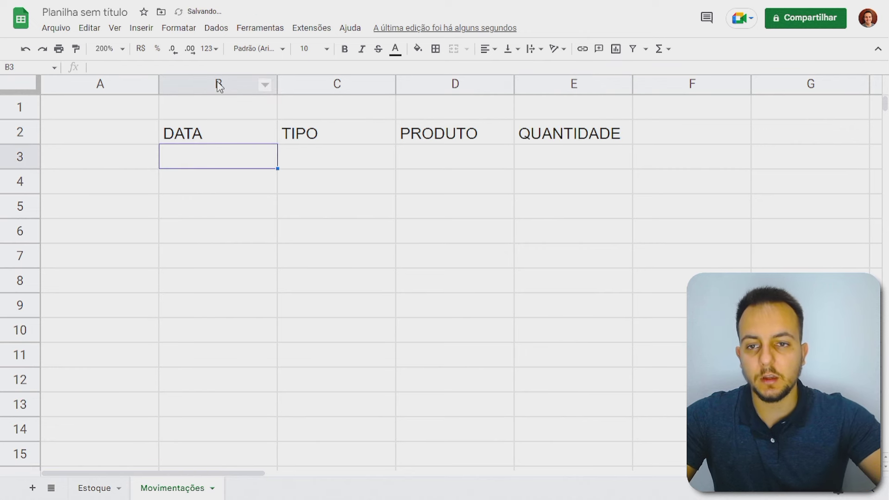
# Widen columns B to E equally and narrow column A on the Movimentações sheet.
pyautogui.moveTo(218, 84); pyautogui.dragTo(568, 101)
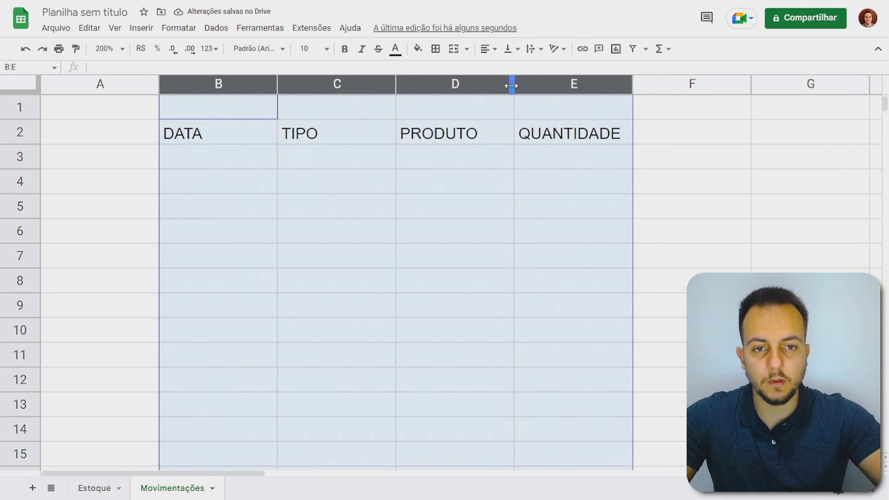
pyautogui.moveTo(514, 84); pyautogui.dragTo(551, 85)
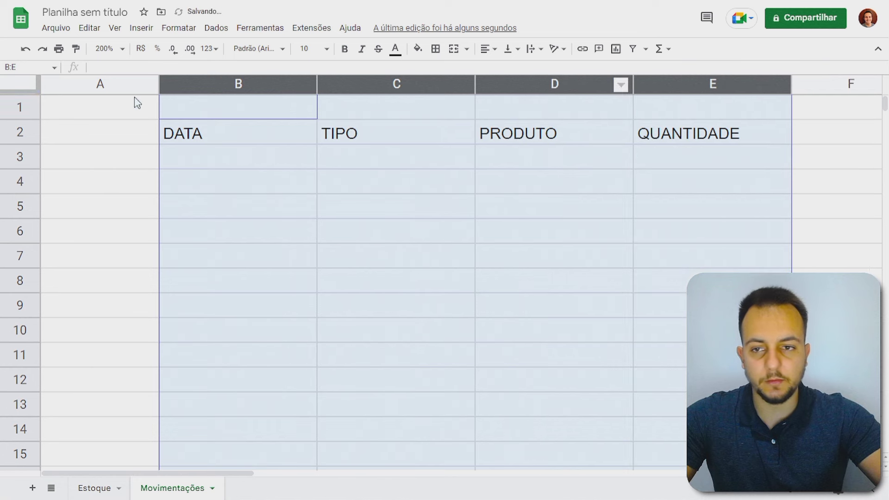
pyautogui.click(146, 85)
pyautogui.click(122, 81)
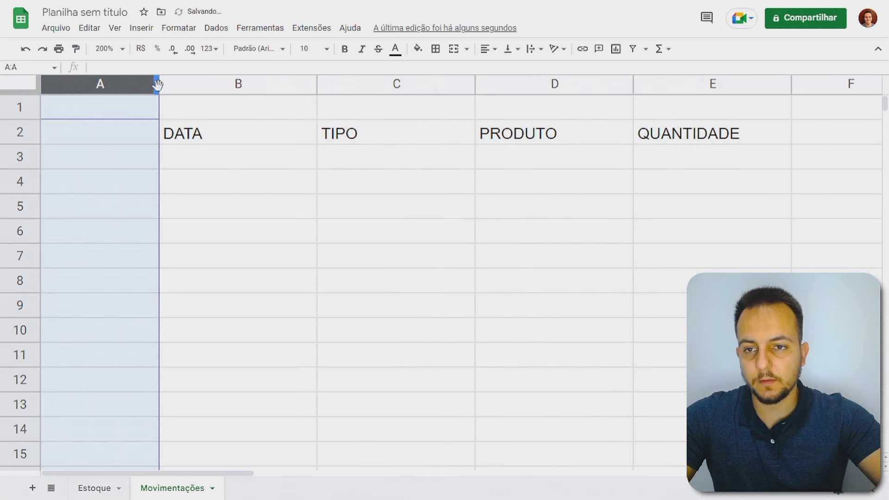
pyautogui.moveTo(159, 85); pyautogui.dragTo(86, 90)
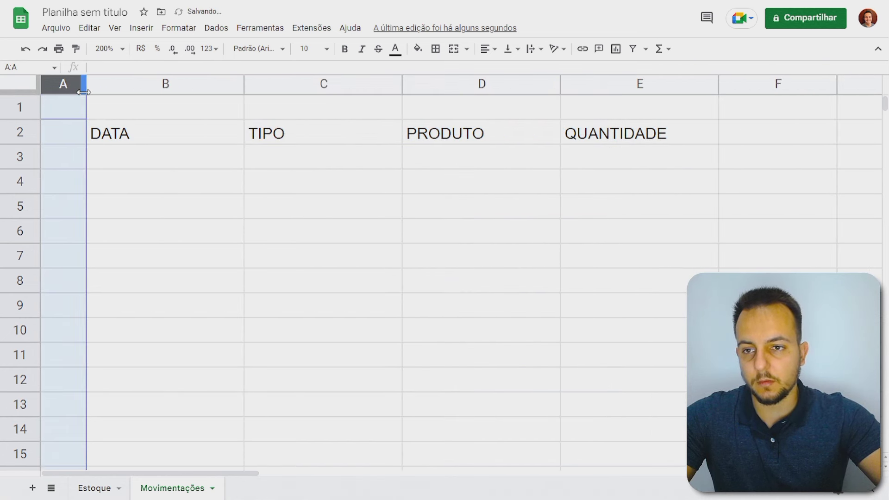
pyautogui.click(171, 157)
# Examine how far the Movimentações sheet extends and the option for adding more rows at its end.
pyautogui.moveTo(189, 139); pyautogui.dragTo(619, 424)
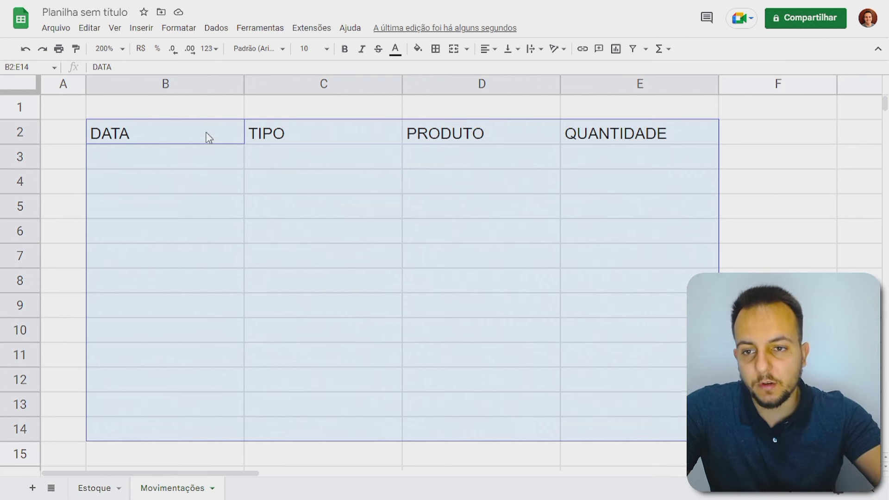
pyautogui.moveTo(206, 135); pyautogui.dragTo(627, 416)
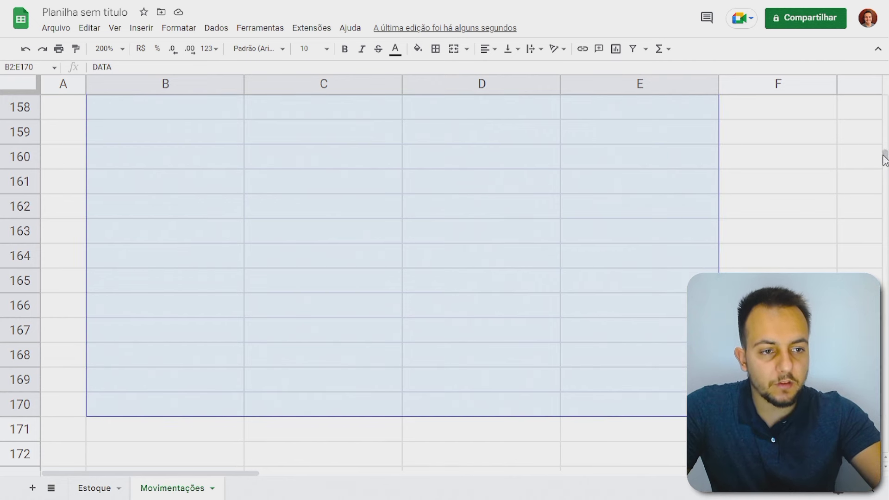
pyautogui.moveTo(884, 160); pyautogui.dragTo(882, 440)
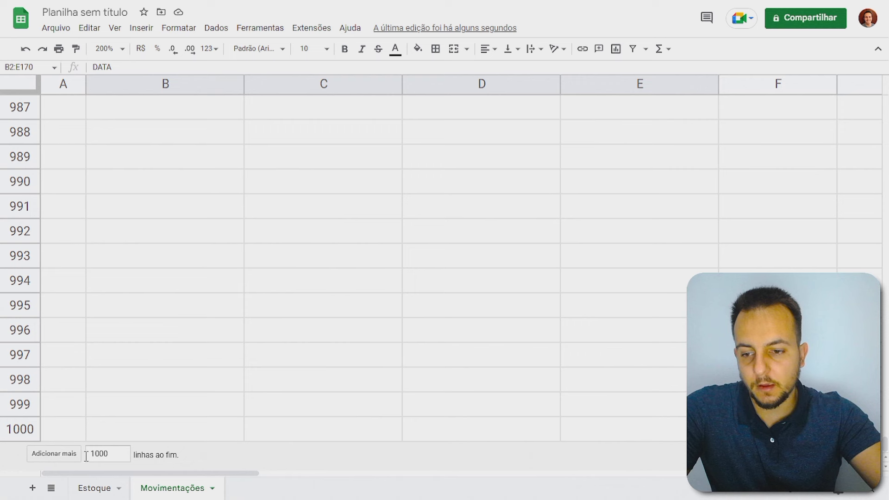
pyautogui.doubleClick(126, 456)
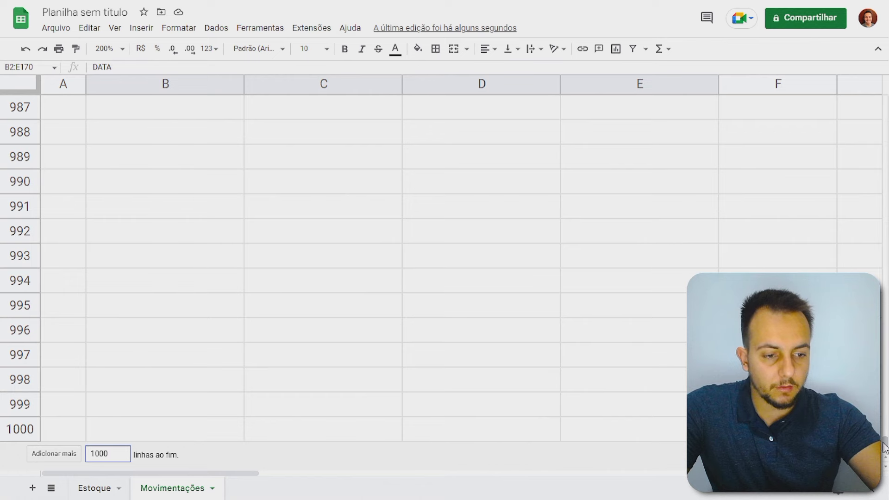
pyautogui.moveTo(884, 438); pyautogui.dragTo(854, 79)
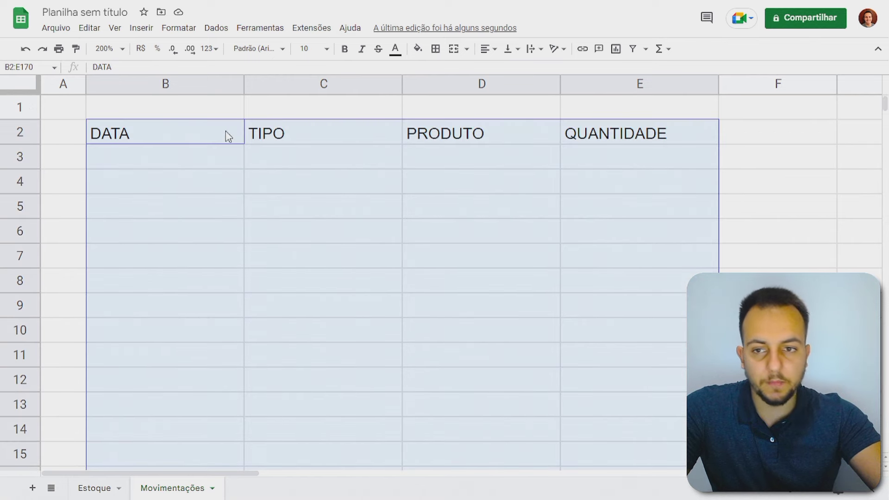
# Center the cells B2:E14 on the Movimentações sheet horizontally and align them vertically to the middle.
pyautogui.moveTo(256, 143); pyautogui.dragTo(604, 426)
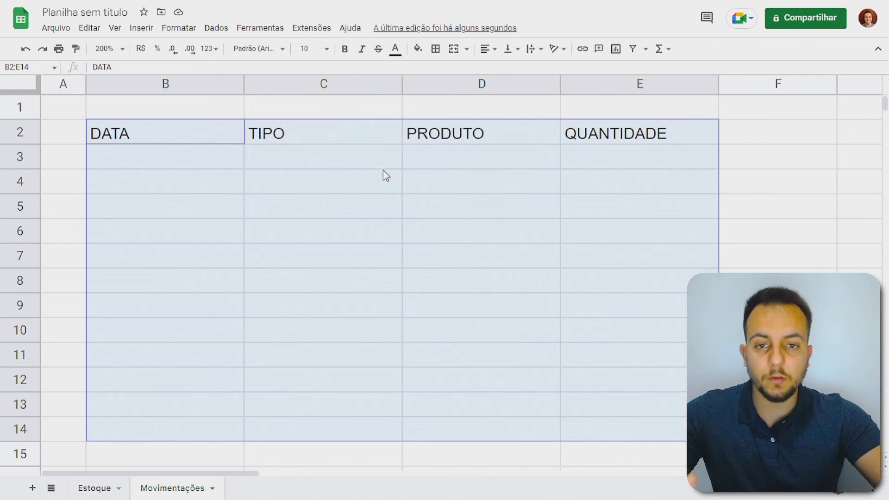
pyautogui.click(90, 490)
pyautogui.click(162, 490)
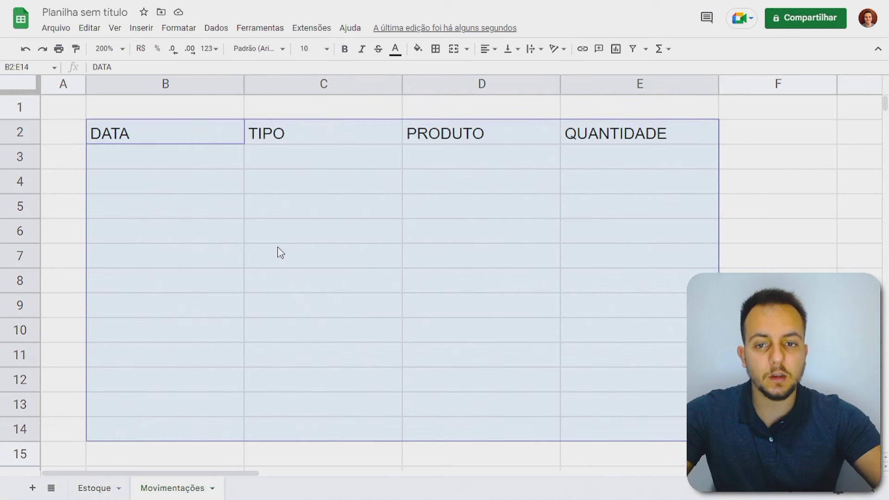
pyautogui.click(489, 49)
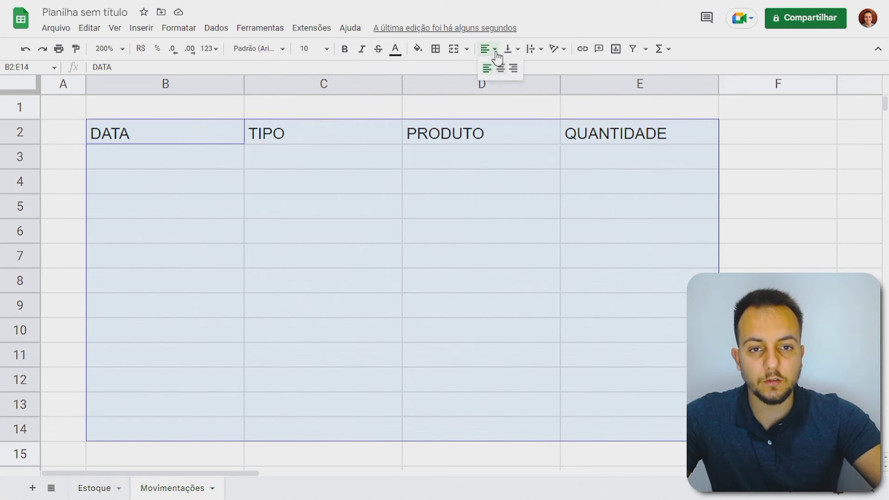
pyautogui.click(499, 67)
pyautogui.click(511, 52)
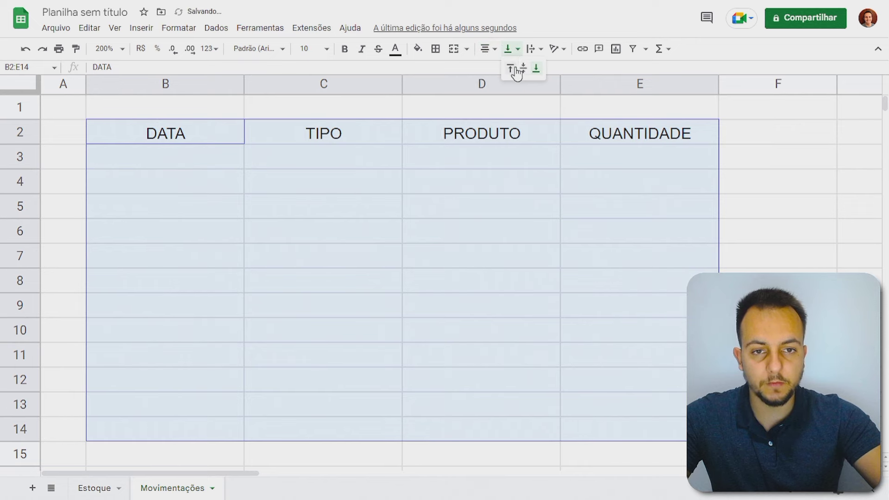
pyautogui.click(514, 70)
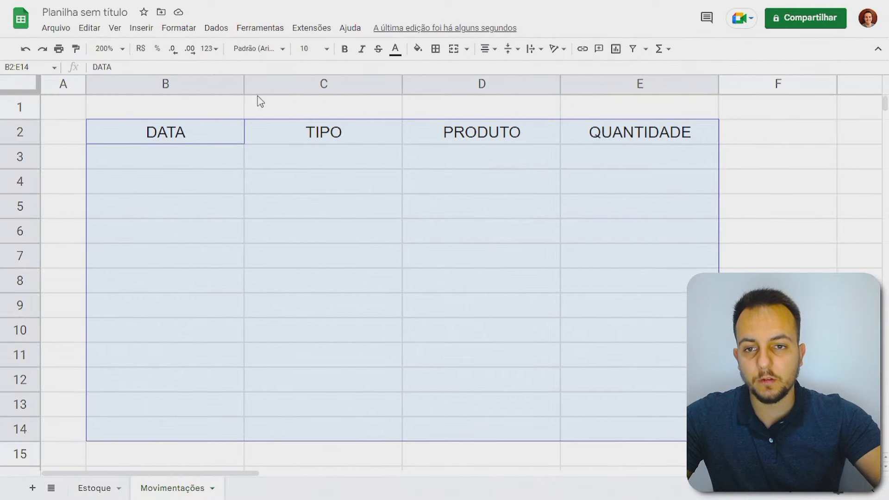
# Apply all borders to the range B2:E14 on the Movimentações sheet.
pyautogui.click(435, 49)
pyautogui.click(441, 72)
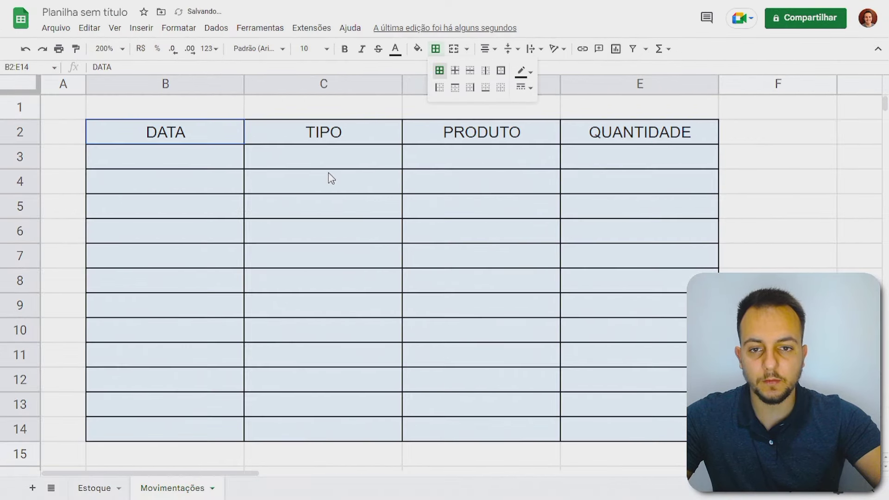
pyautogui.click(327, 179)
# Make the header cells B2:E2 bold and fill them with light cornflower blue.
pyautogui.moveTo(208, 139); pyautogui.dragTo(596, 134)
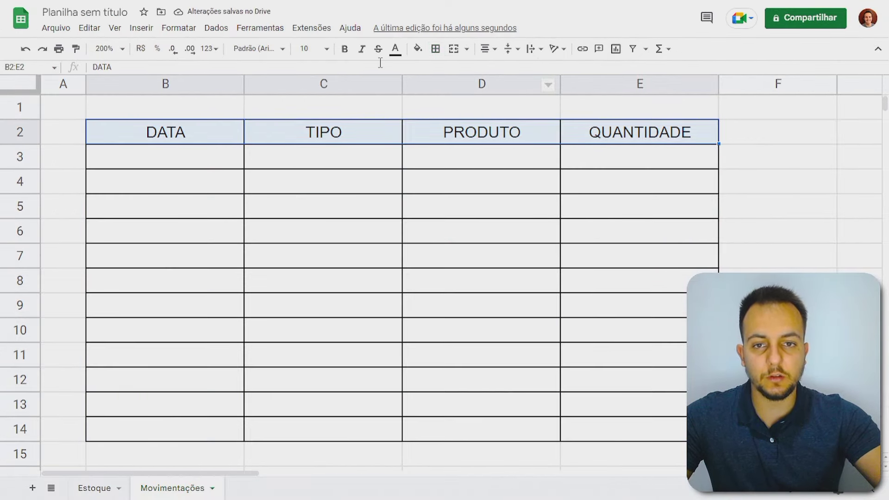
pyautogui.click(345, 50)
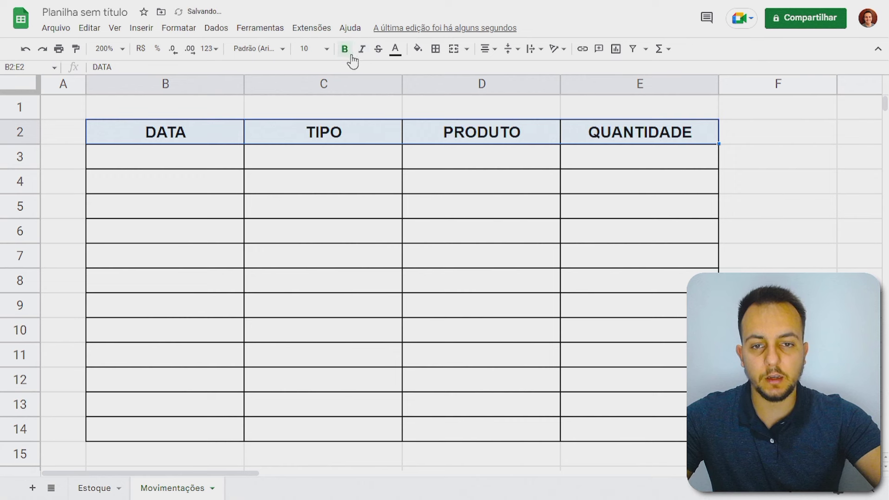
pyautogui.click(81, 487)
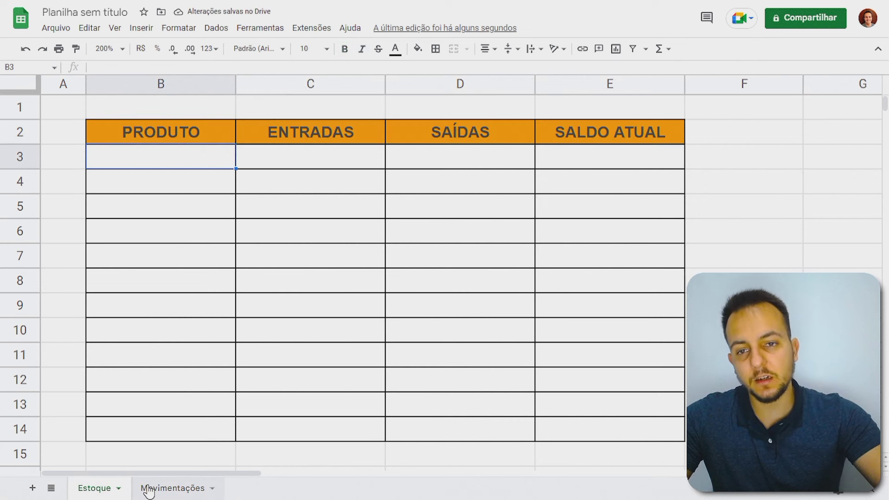
pyautogui.click(148, 490)
pyautogui.click(421, 51)
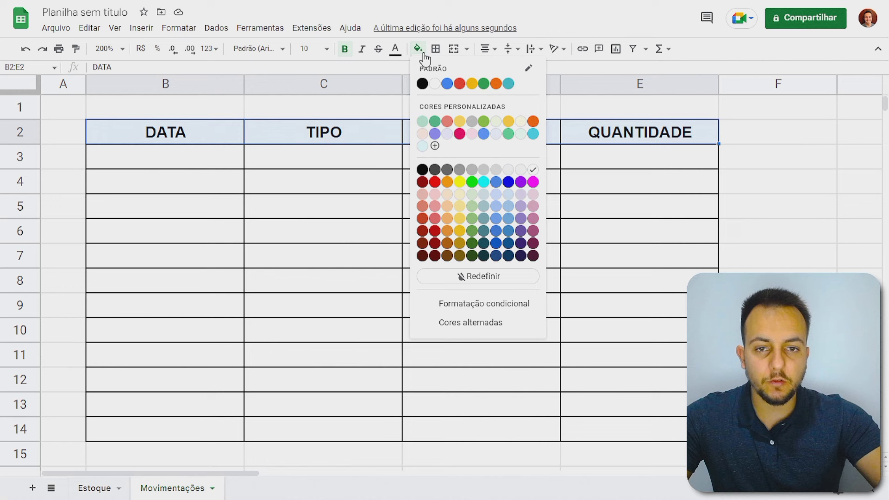
pyautogui.click(495, 219)
pyautogui.click(459, 205)
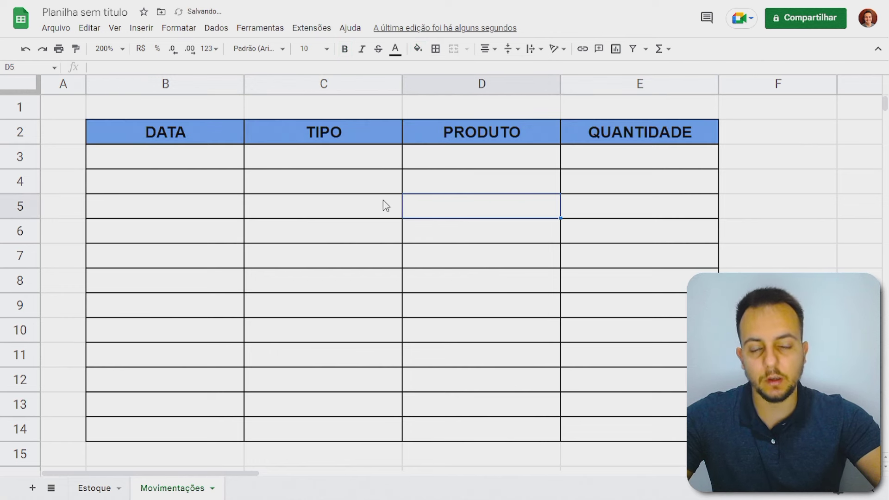
# Set the text color of the Movimentações header cells B2:E2 to dark gray.
pyautogui.moveTo(195, 128); pyautogui.dragTo(613, 119)
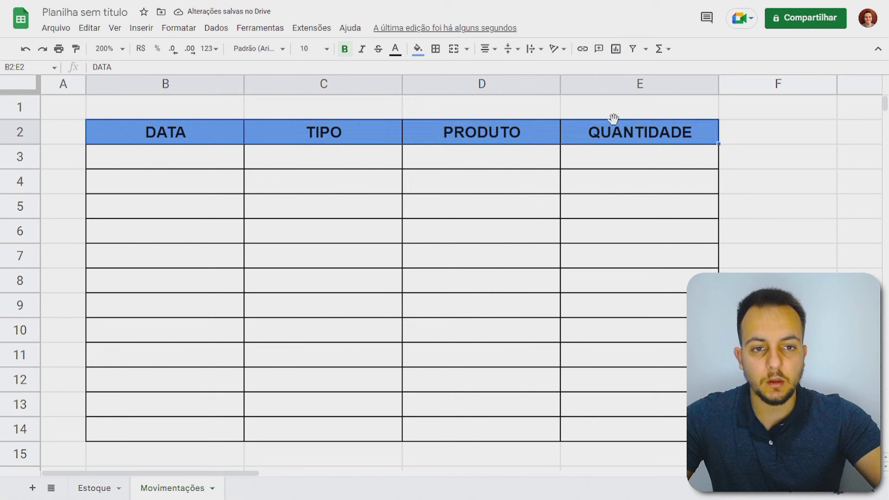
pyautogui.click(397, 50)
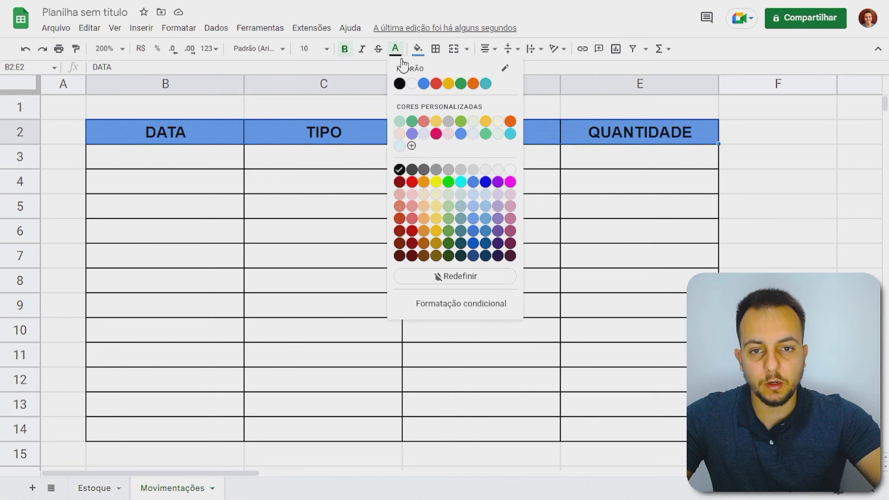
pyautogui.click(412, 175)
pyautogui.click(329, 189)
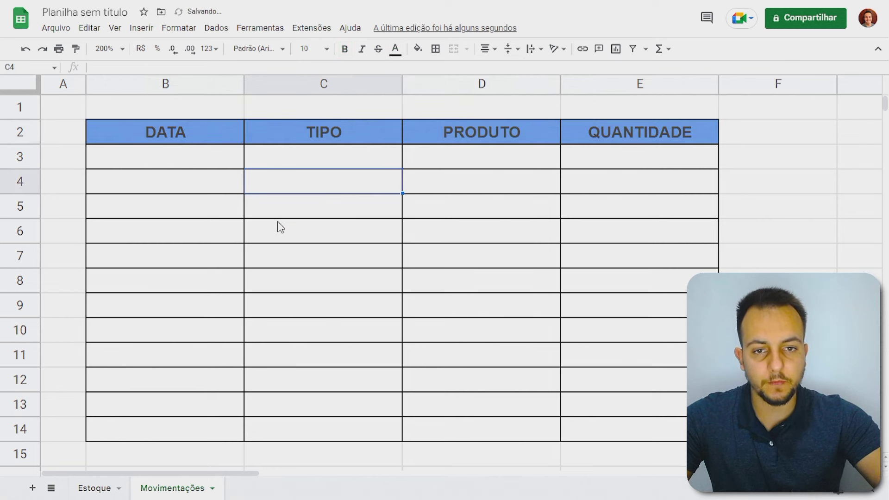
# Enter the date 01/01/2023 in cell B3 under DATA.
pyautogui.click(181, 138)
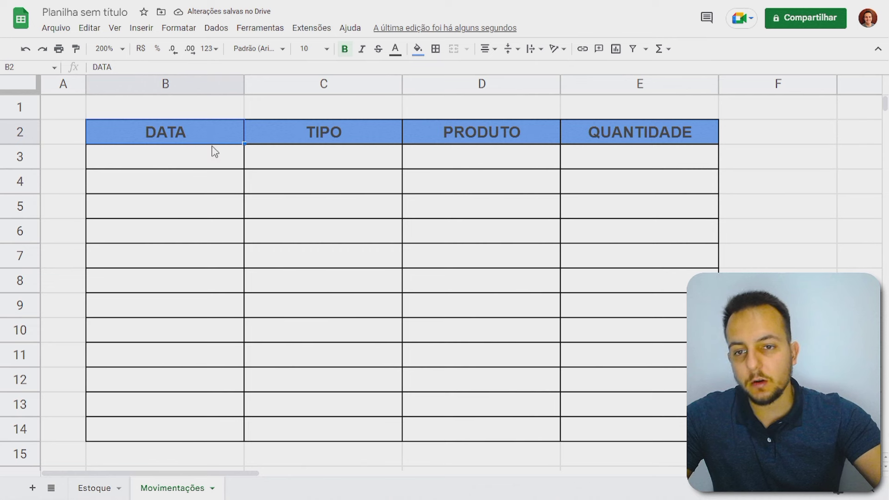
pyautogui.click(191, 162)
pyautogui.moveTo(194, 167); pyautogui.dragTo(187, 426)
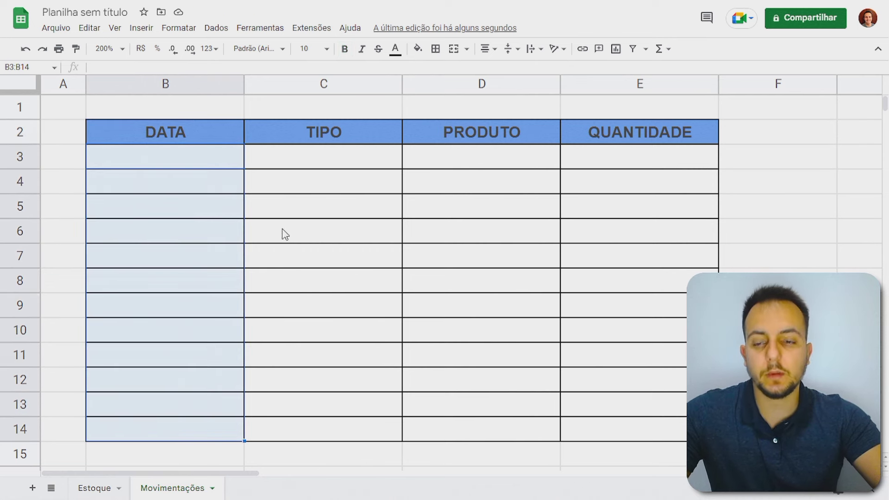
pyautogui.click(211, 167)
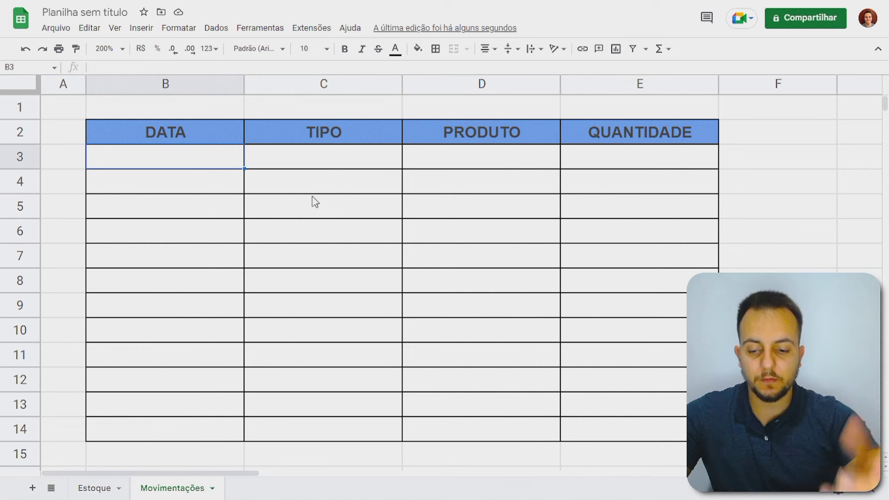
pyautogui.write('01/01/200')
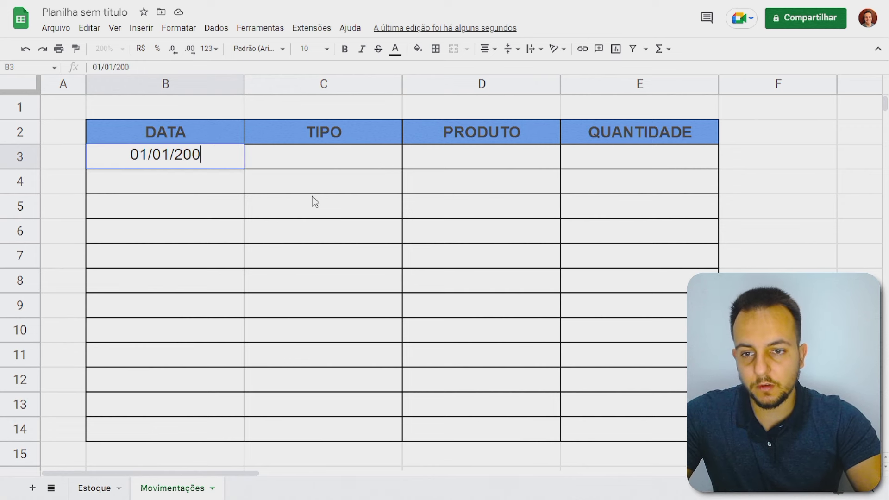
pyautogui.press('BackSpace')
pyautogui.write('23')
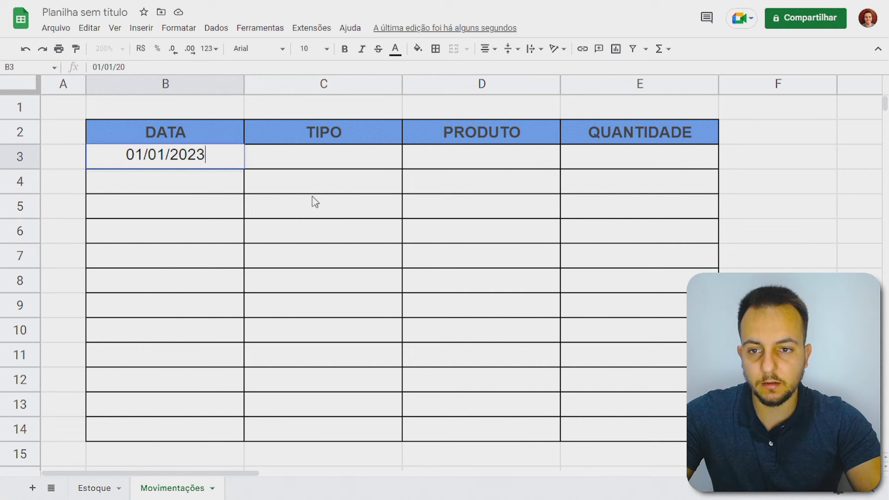
pyautogui.press('Return')
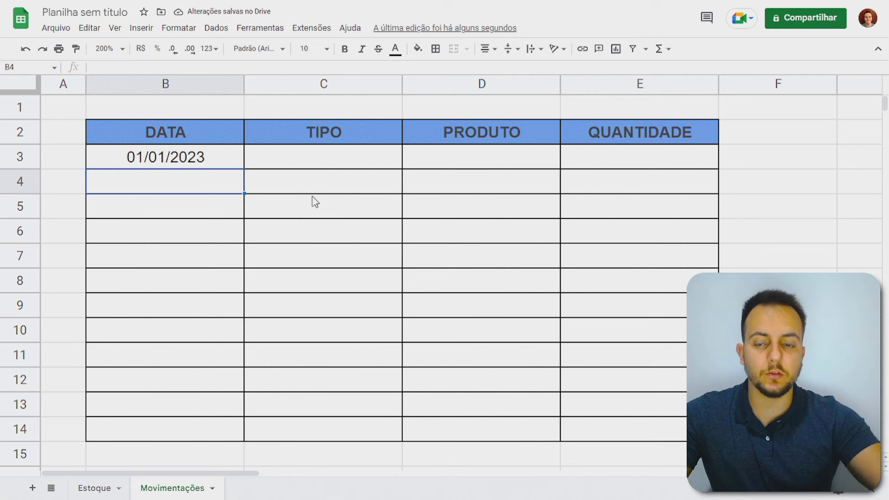
# Enter ENTRADA in cell C3 under TIPO.
pyautogui.click(314, 162)
pyautogui.write('ENTRADA')
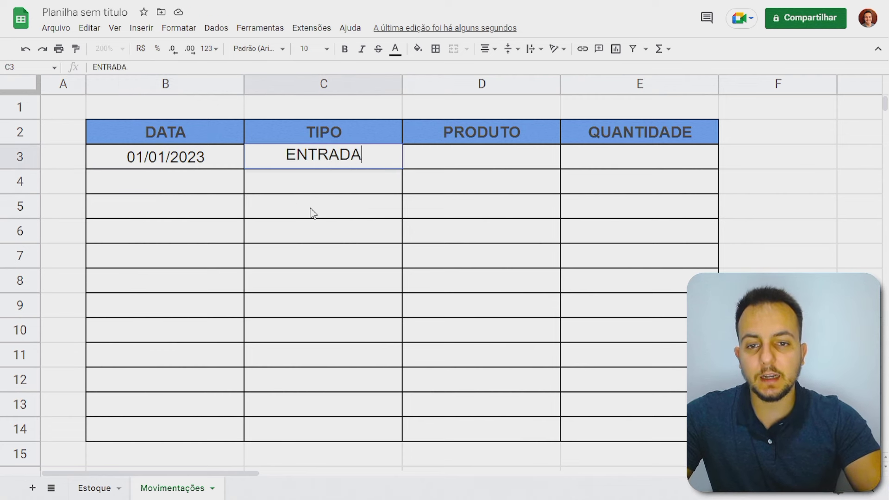
pyautogui.press('Return')
# Enter SAÍDA in cell C4 as an example type and clear the cell again.
pyautogui.write('SAÍDA')
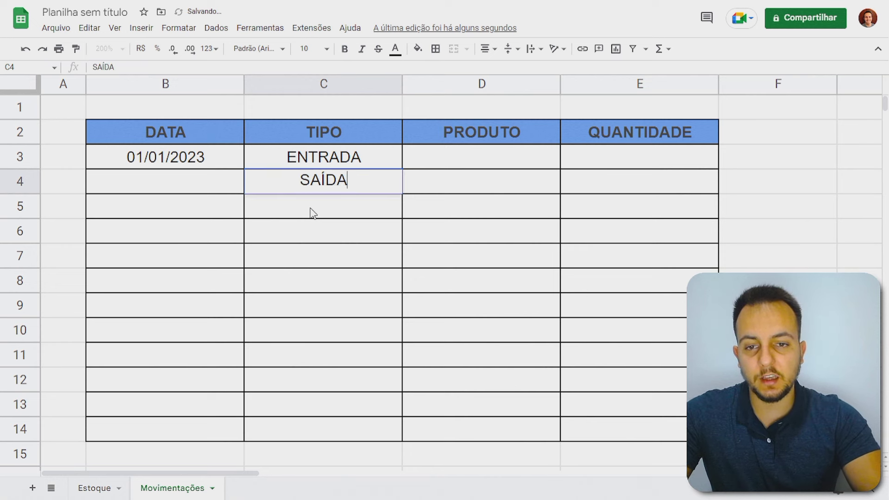
pyautogui.press('Return')
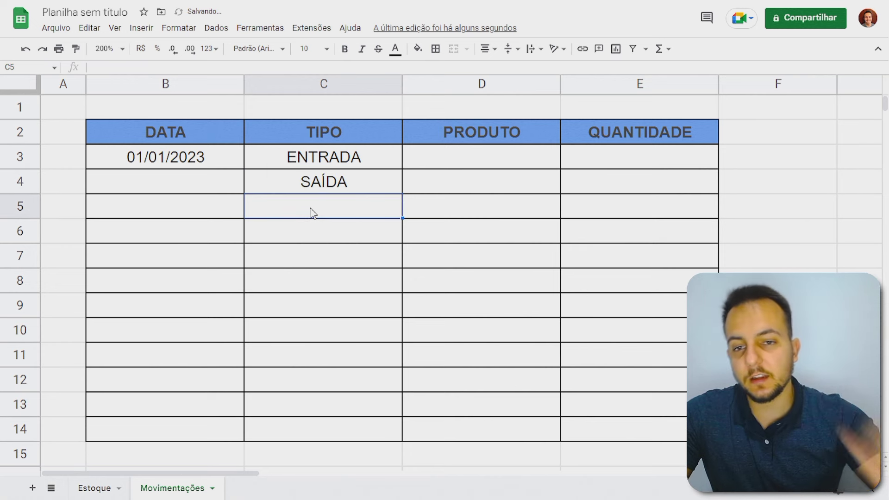
pyautogui.moveTo(351, 164)
pyautogui.mouseDown()
pyautogui.moveTo(353, 190)
pyautogui.moveTo(360, 167)
pyautogui.mouseUp()
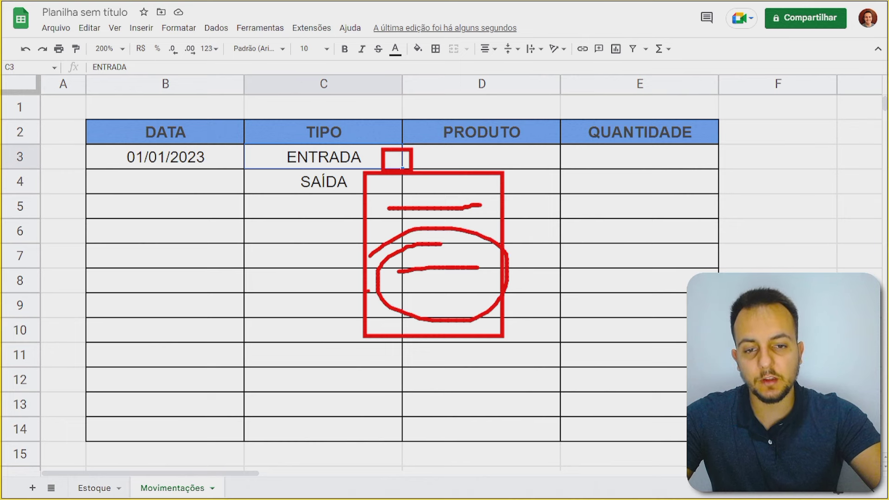
pyautogui.click(374, 186)
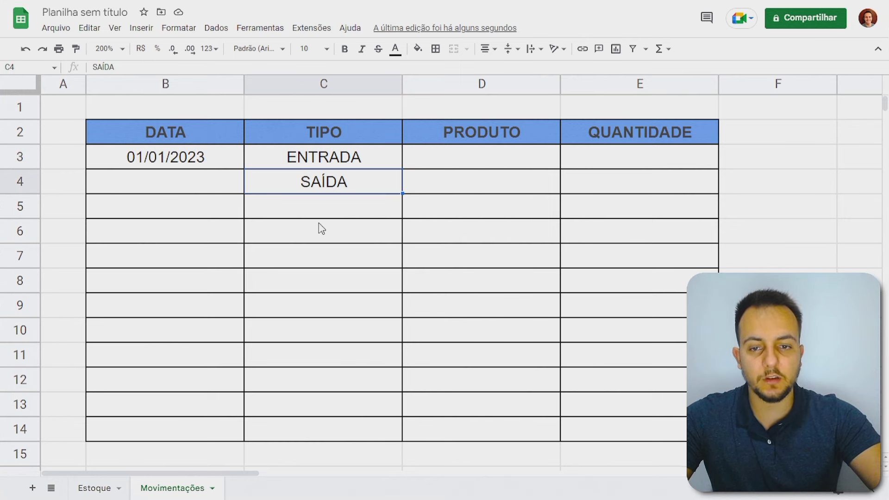
pyautogui.press('Delete')
# Set up data validation for C3:C14 with a list of items containing ENTRADA and SAÍDA.
pyautogui.moveTo(287, 163); pyautogui.dragTo(324, 395)
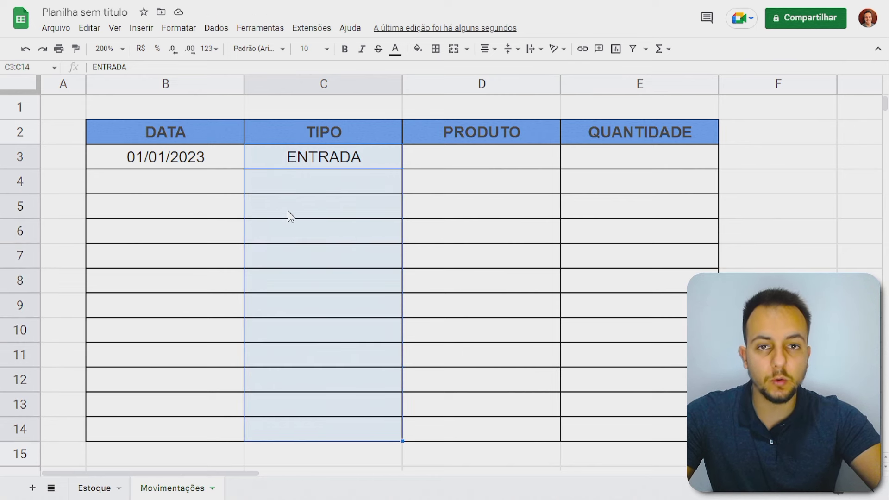
pyautogui.click(214, 28)
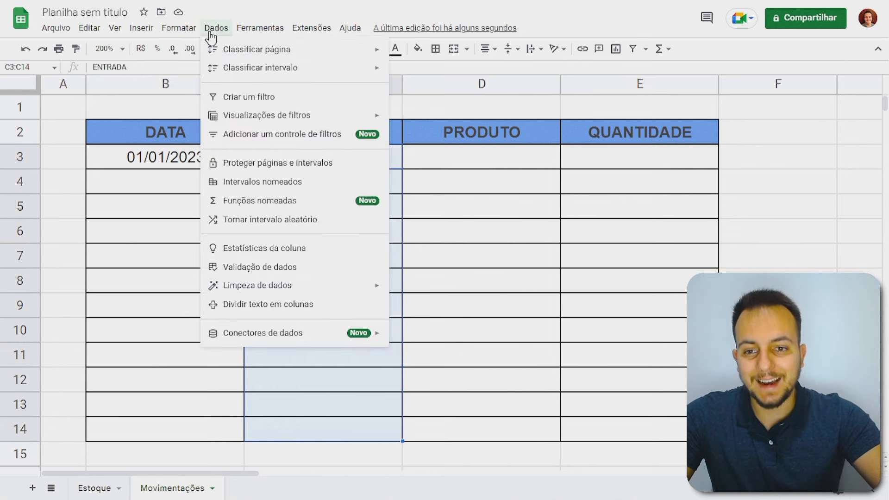
pyautogui.click(251, 268)
pyautogui.moveTo(390, 155); pyautogui.dragTo(471, 191)
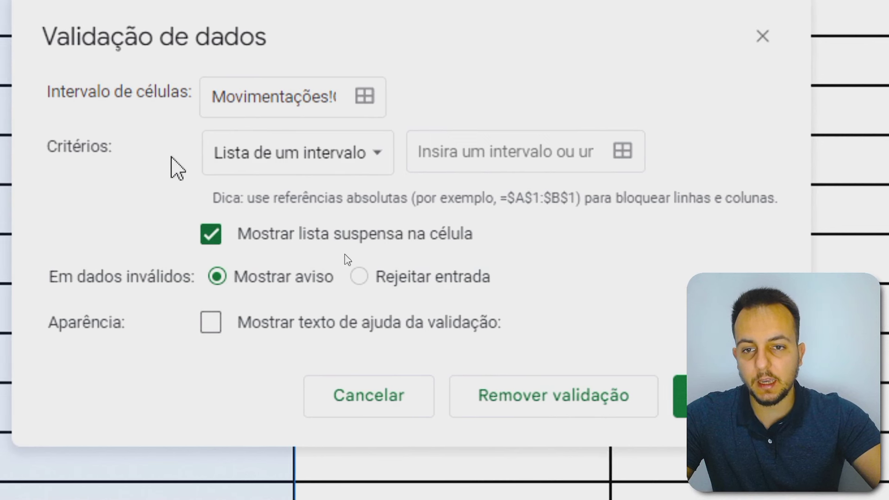
pyautogui.click(287, 160)
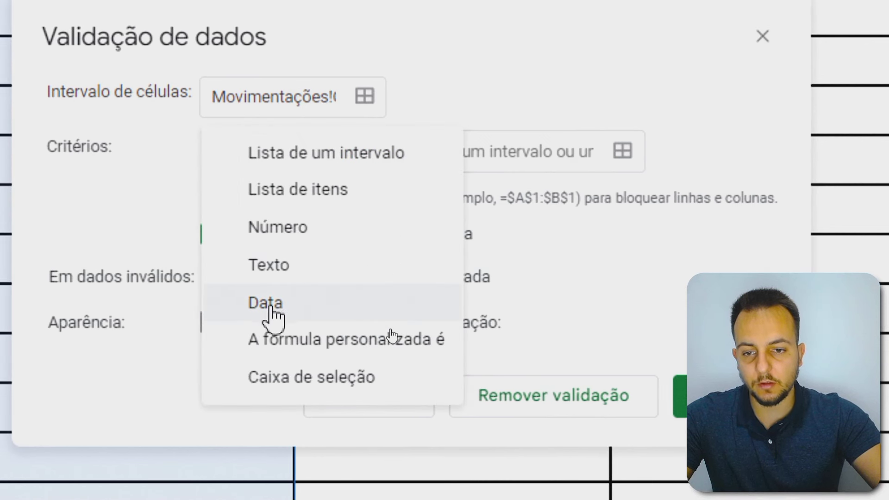
pyautogui.click(314, 197)
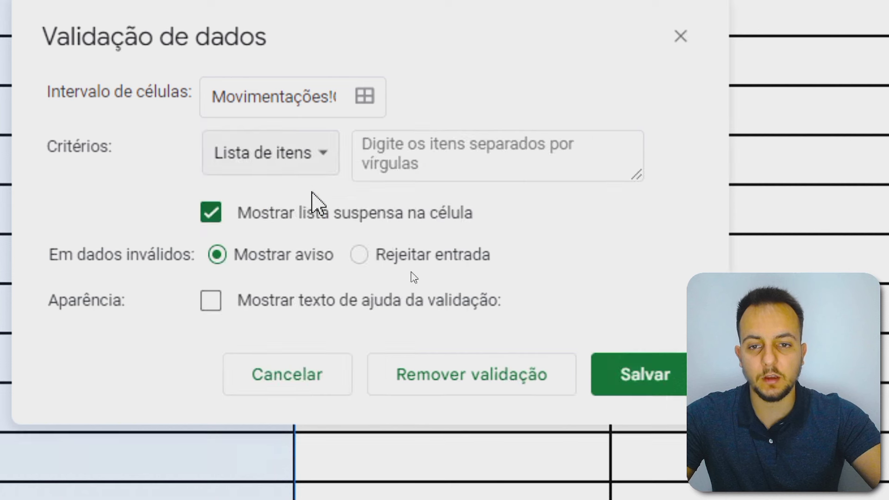
pyautogui.click(435, 162)
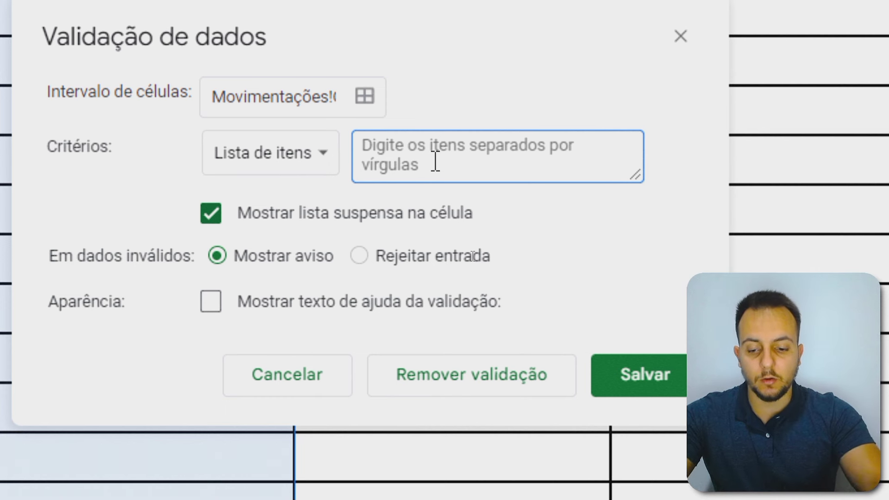
pyautogui.write('ENTRADA')
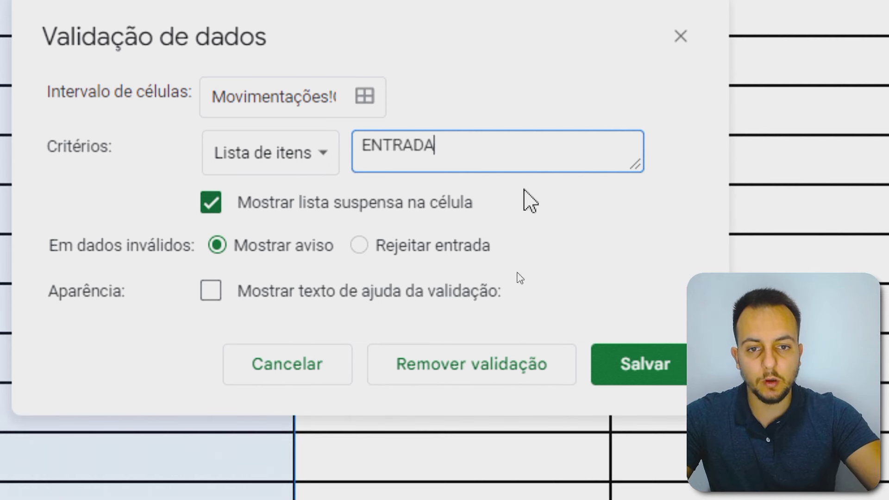
pyautogui.write(',SAÍDA')
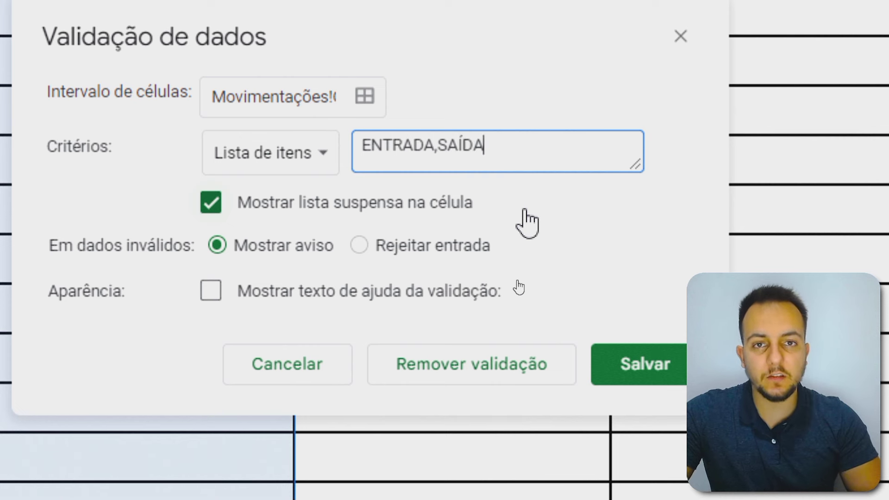
pyautogui.write(',ITEM1,ITEM')
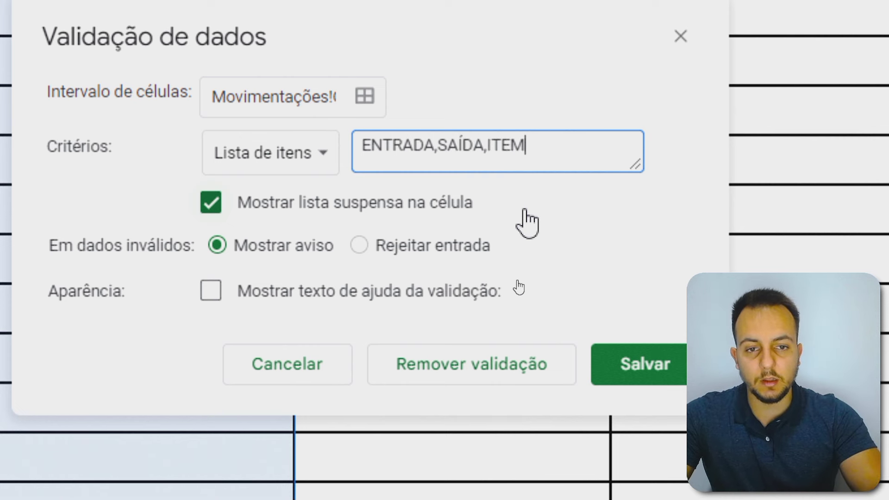
pyautogui.press('BackSpace')
pyautogui.press('BackSpace')
pyautogui.press('BackSpace')
pyautogui.press('BackSpace')
pyautogui.press('BackSpace')
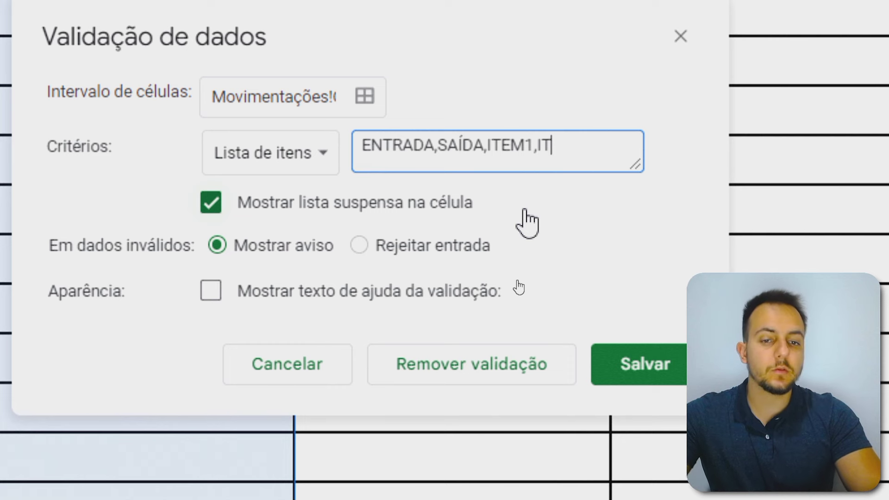
pyautogui.press('BackSpace')
pyautogui.press('BackSpace')
pyautogui.press('BackSpace')
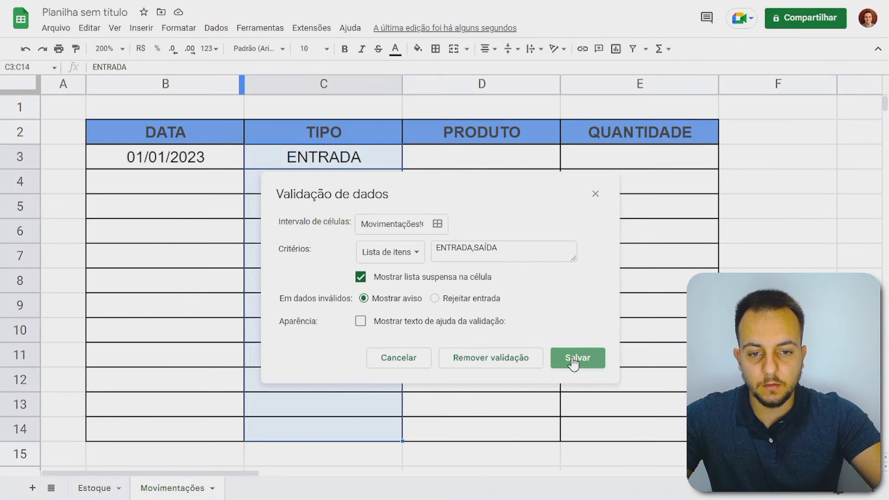
# Save the ENTRADA/SAÍDA list validation for the TIPO cells C3:C14.
pyautogui.click(575, 360)
pyautogui.click(342, 230)
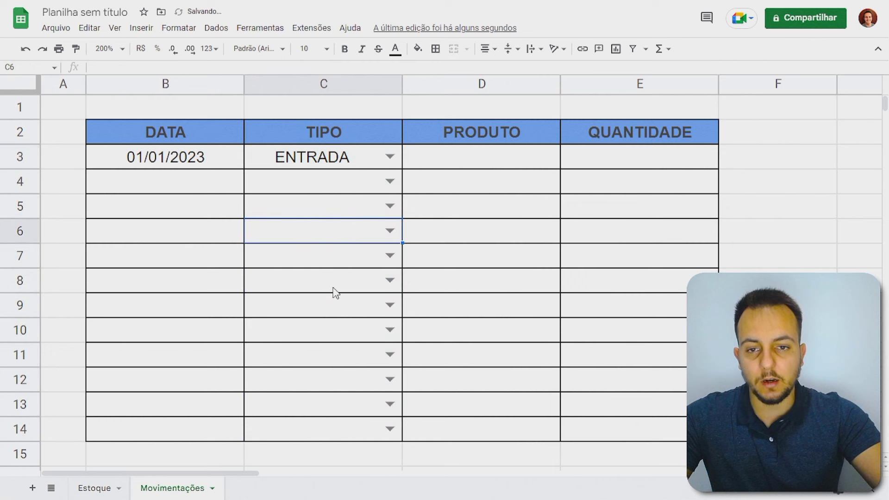
# Test the TIPO dropdown in C3 by choosing ENTRADA and then SAÍDA.
pyautogui.click(390, 156)
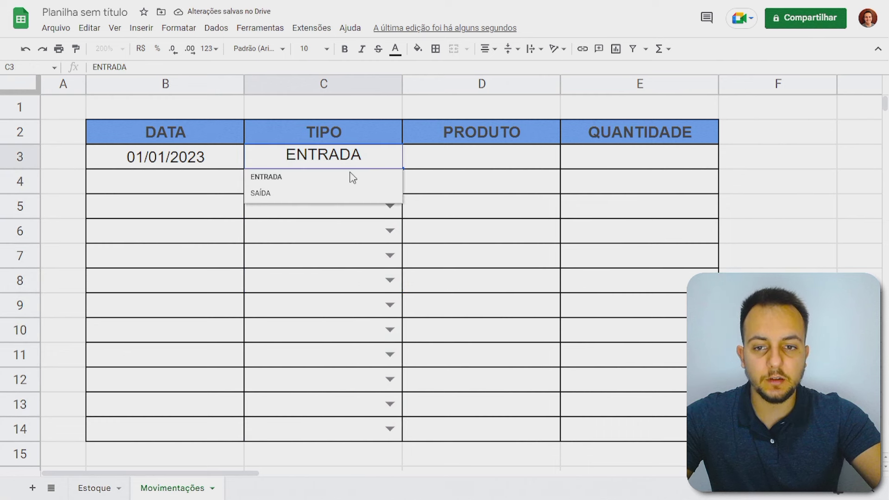
pyautogui.click(295, 182)
pyautogui.click(390, 159)
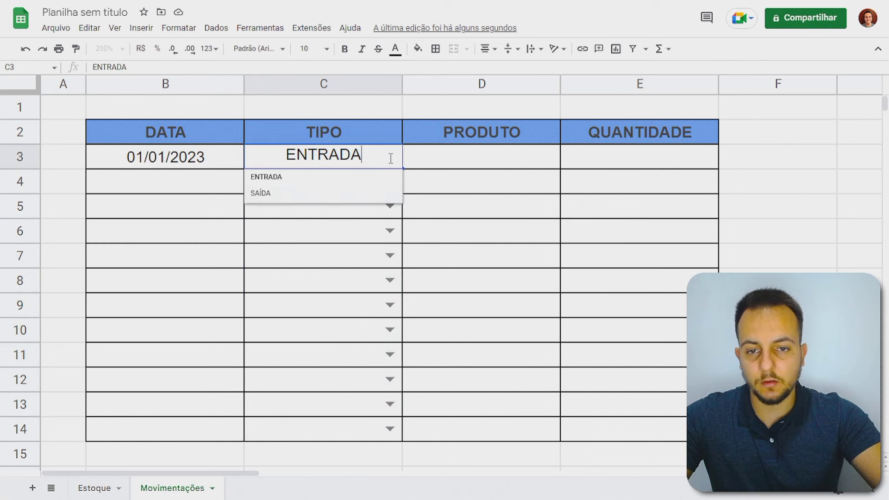
pyautogui.click(313, 193)
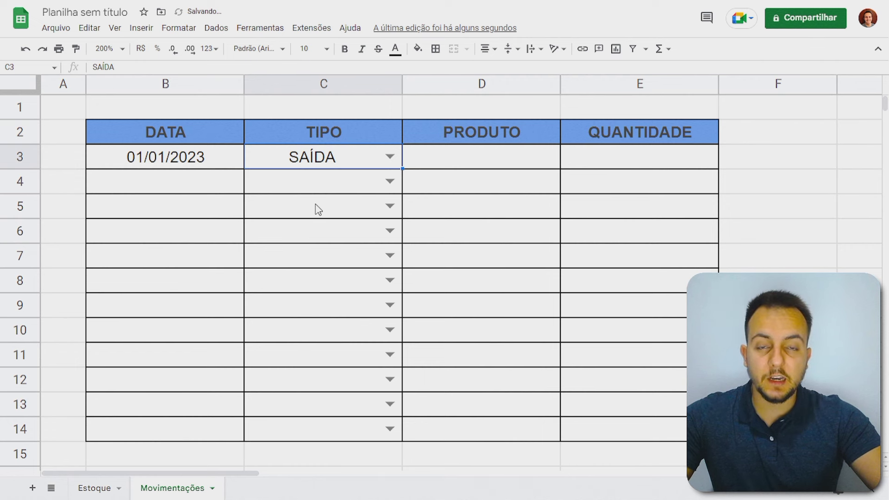
# Test the dropdown in C8 with ENTRADA and SAÍDA, and clear the cell again.
pyautogui.click(389, 280)
pyautogui.click(337, 302)
pyautogui.doubleClick(369, 285)
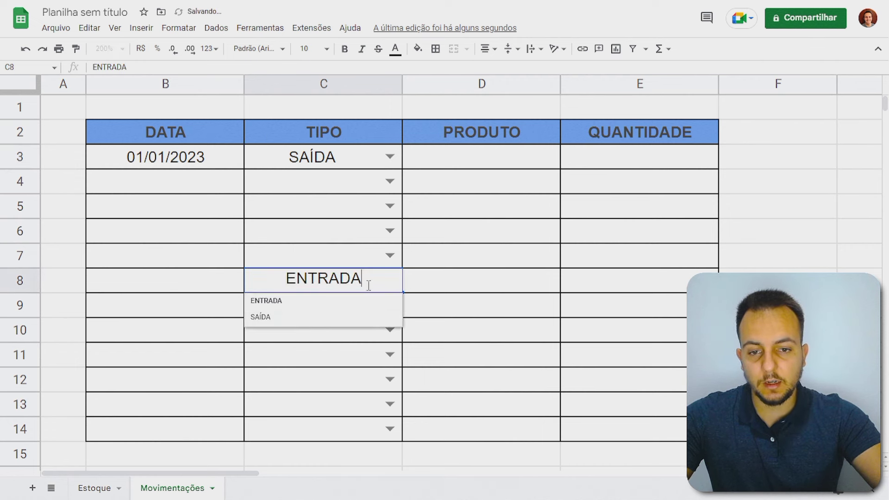
pyautogui.click(300, 318)
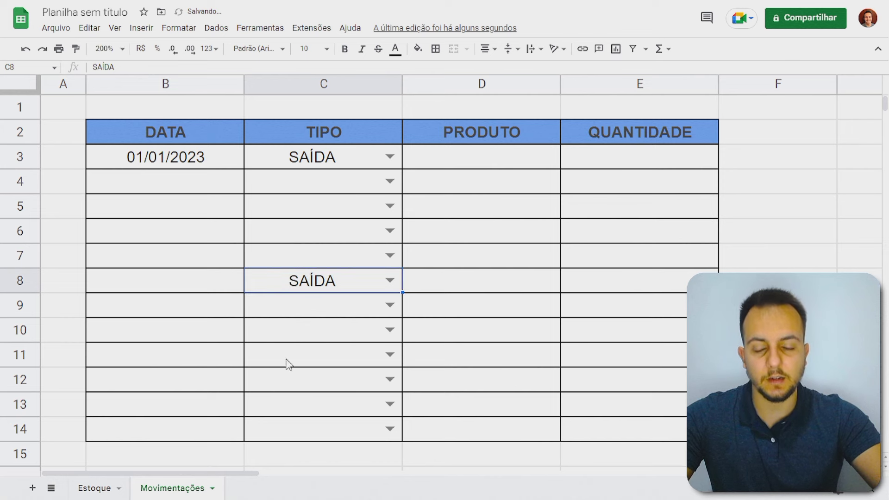
pyautogui.press('Delete')
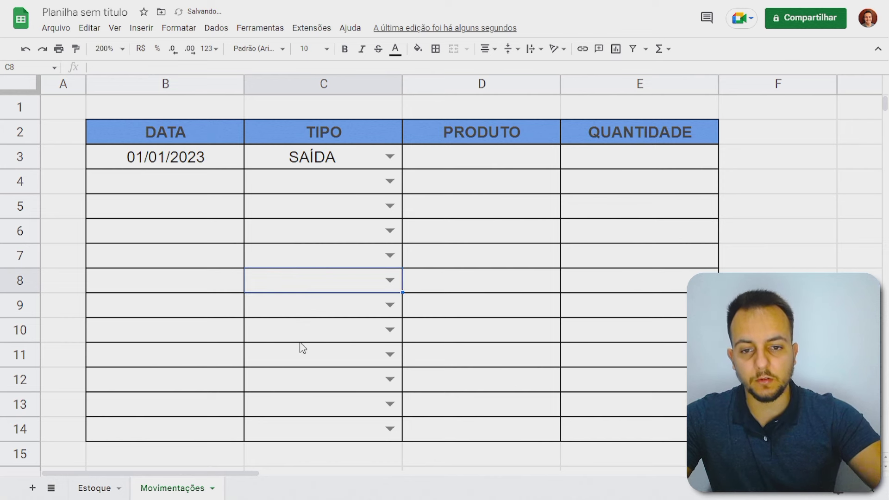
# Set the type in C3 to ENTRADA from its dropdown list.
pyautogui.click(370, 166)
pyautogui.click(389, 156)
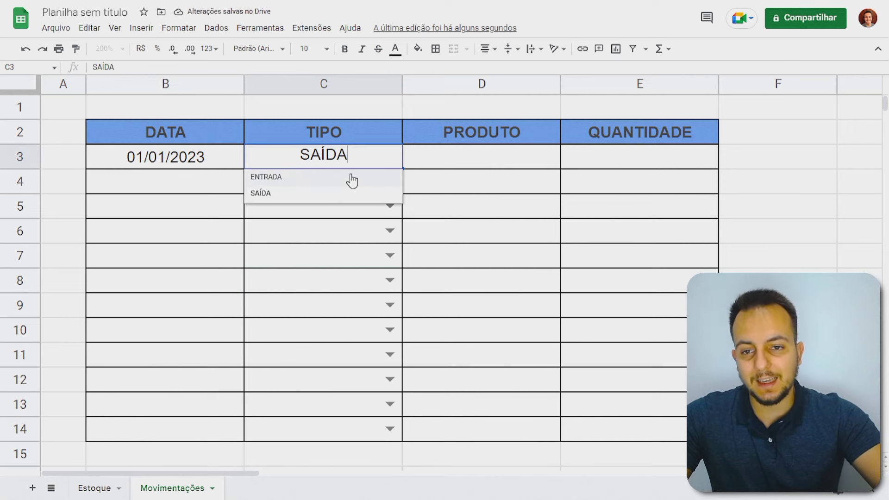
pyautogui.click(352, 181)
pyautogui.click(478, 180)
pyautogui.click(488, 164)
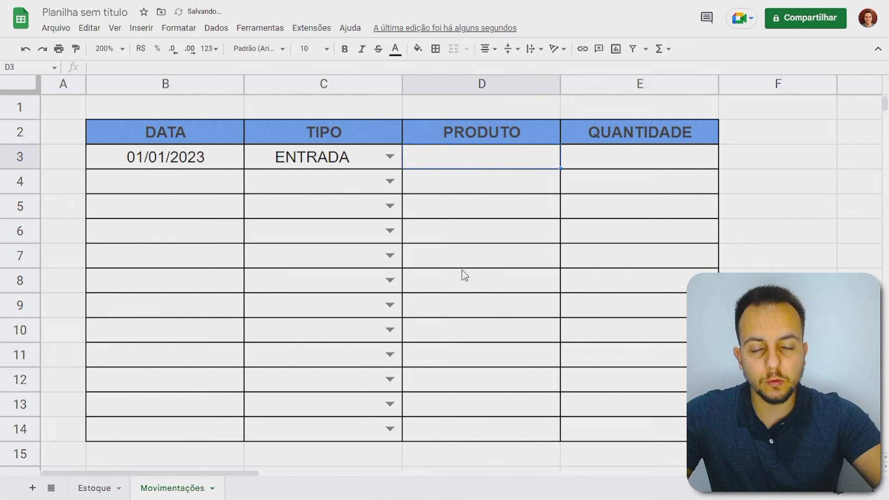
pyautogui.write('ITEM 1')
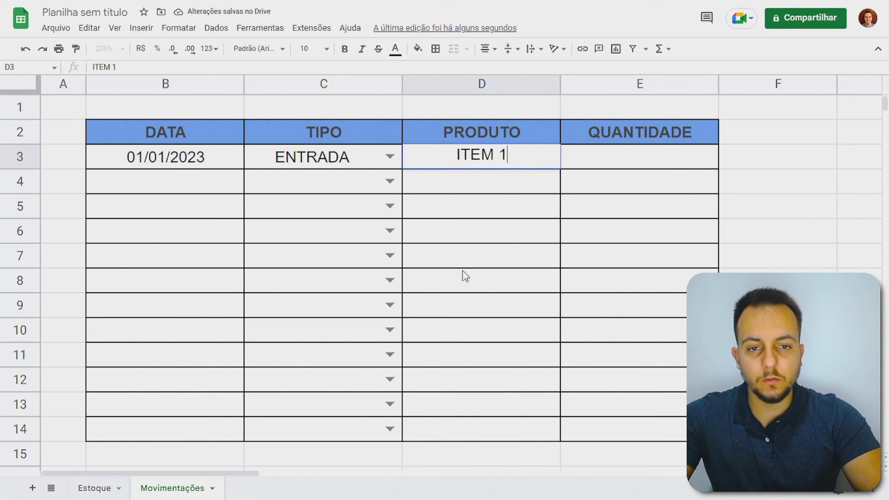
pyautogui.press('BackSpace')
pyautogui.write('A')
pyautogui.press('BackSpace')
pyautogui.write('B')
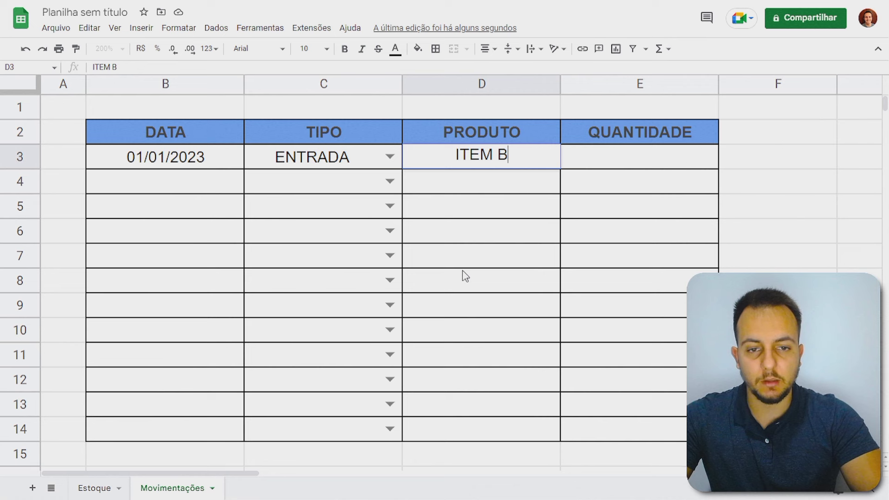
pyautogui.press('BackSpace')
pyautogui.write('C')
pyautogui.press('BackSpace')
pyautogui.press('Escape')
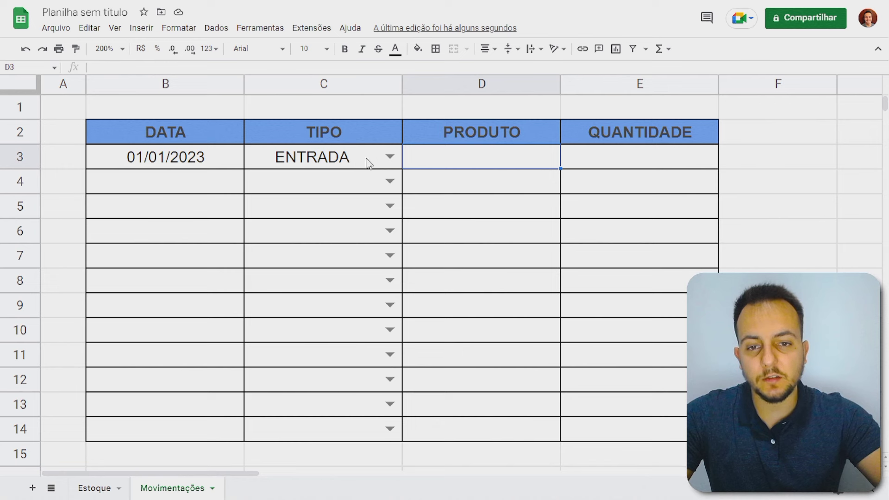
pyautogui.moveTo(475, 161); pyautogui.dragTo(473, 429)
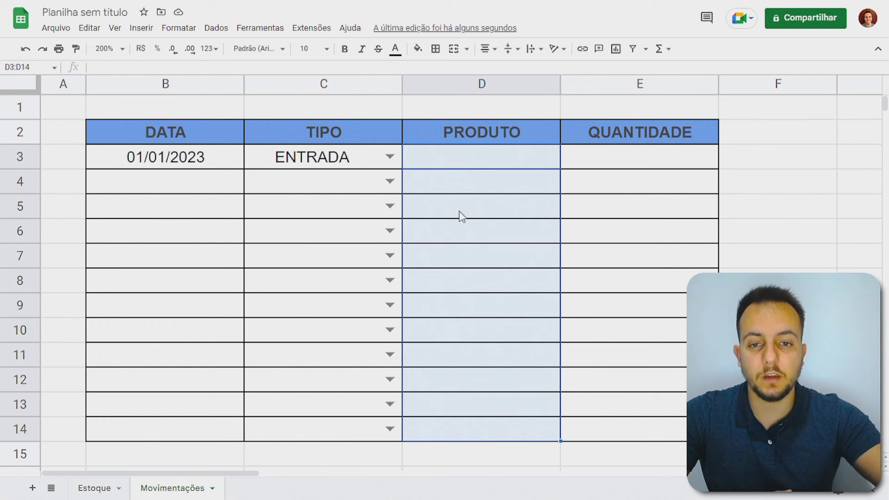
pyautogui.click(390, 156)
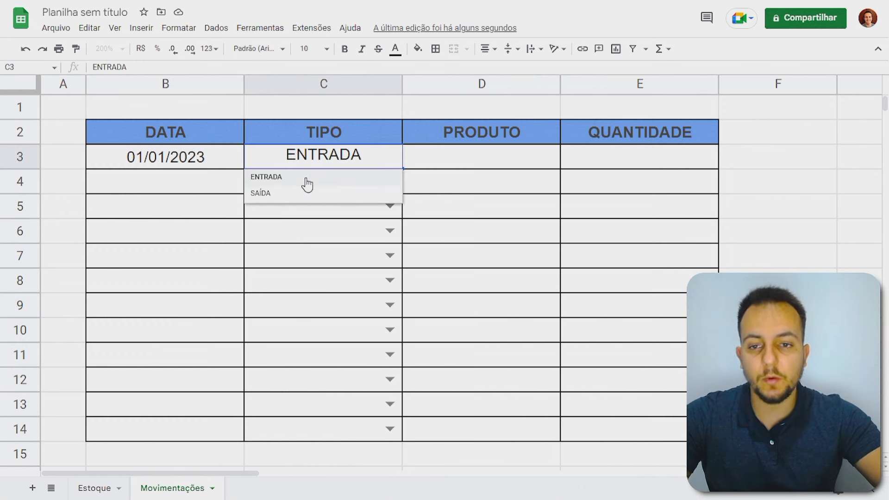
pyautogui.click(322, 178)
pyautogui.click(484, 161)
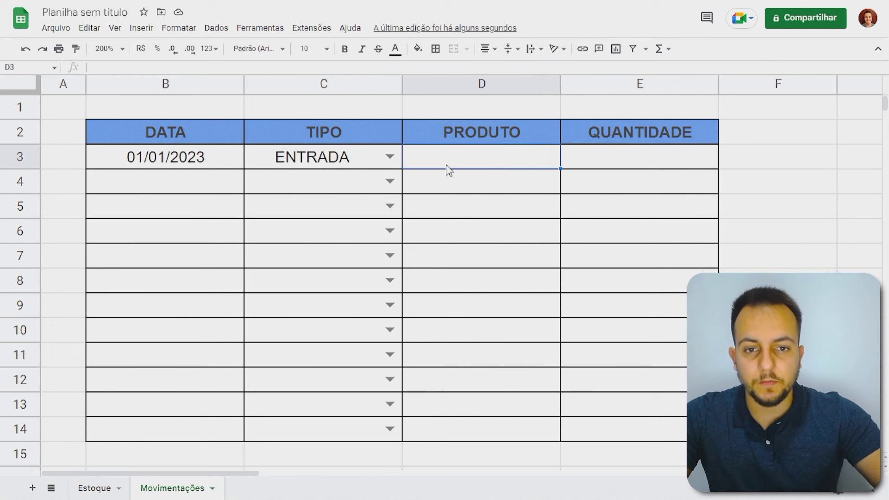
# Set up data validation for D3:D14 with a list of items: ITEM 1, ITEM 2, ITEM A, ITEM B, ITEM C, PRODUTO ABC, PRODUTO 123.
pyautogui.moveTo(460, 160); pyautogui.dragTo(461, 428)
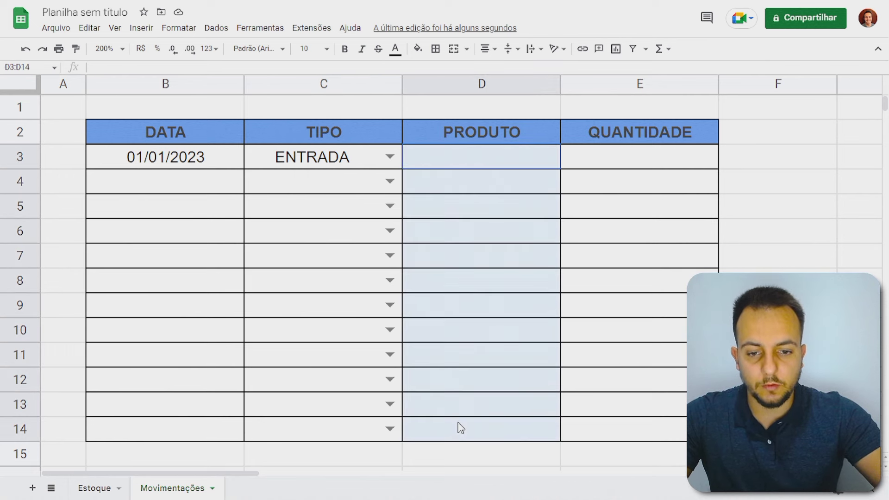
pyautogui.click(216, 28)
pyautogui.click(274, 267)
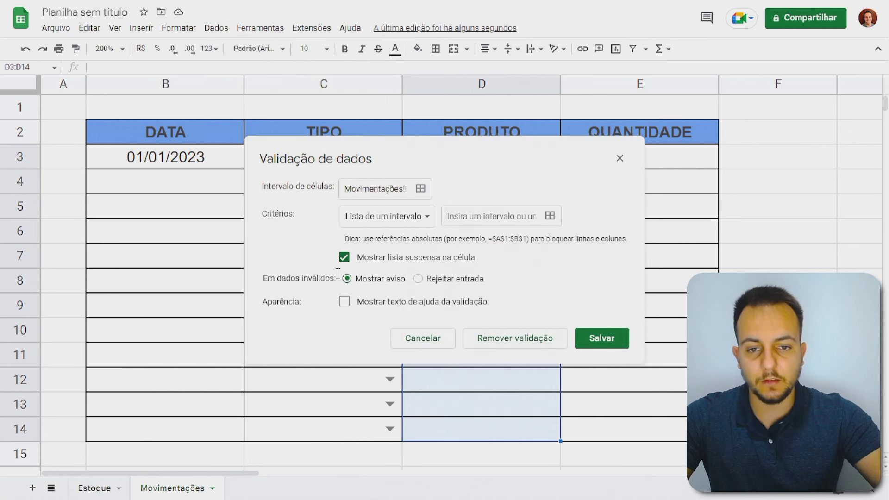
pyautogui.click(384, 218)
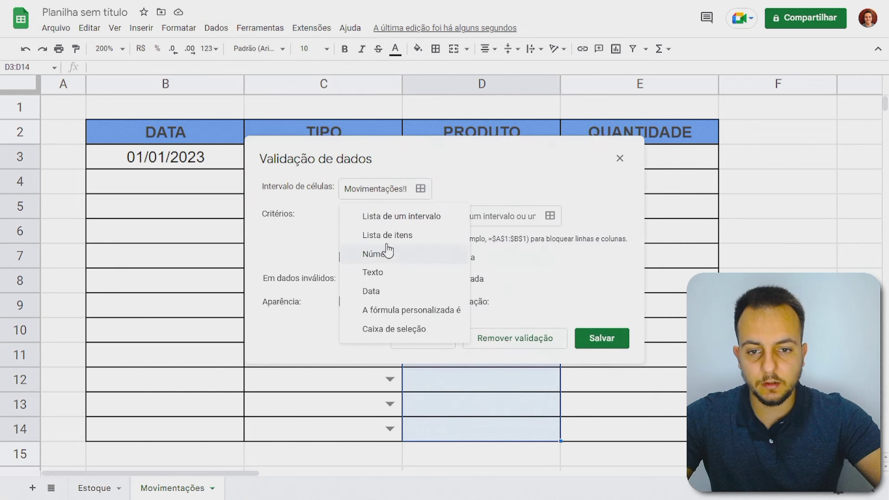
pyautogui.click(391, 235)
pyautogui.click(452, 221)
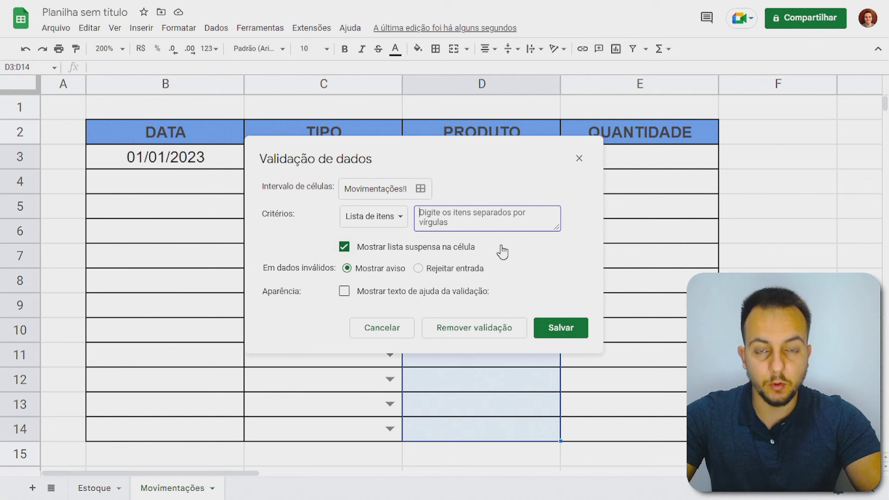
pyautogui.write('ITEM 1,ITEM 2,ITEM A')
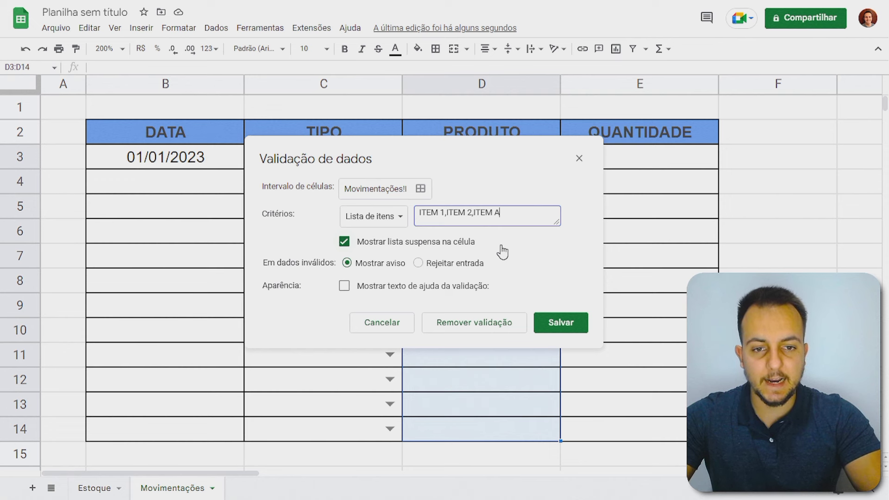
pyautogui.write(',ITEM B,ITEM')
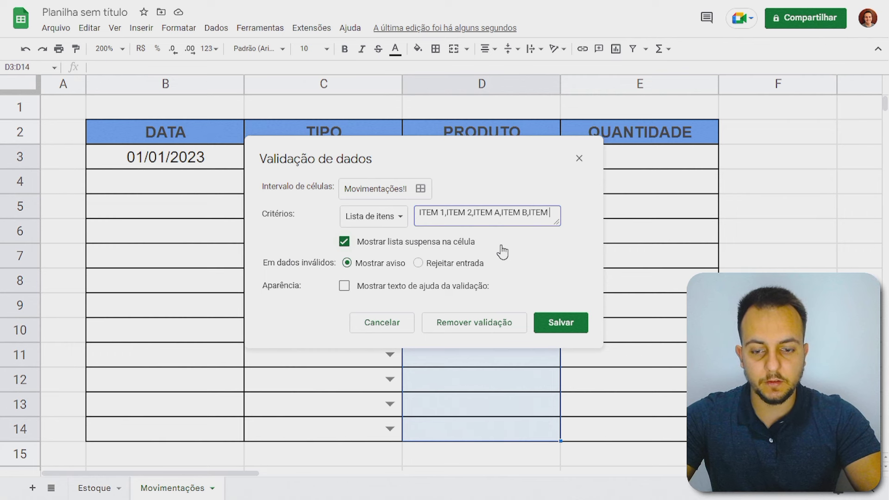
pyautogui.write(' C,PRODUTO A')
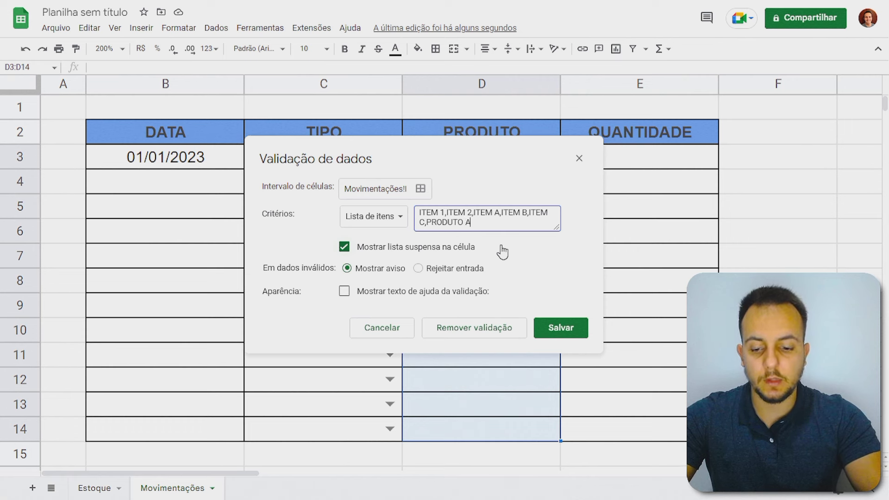
pyautogui.write('BC,PRODUTO 123')
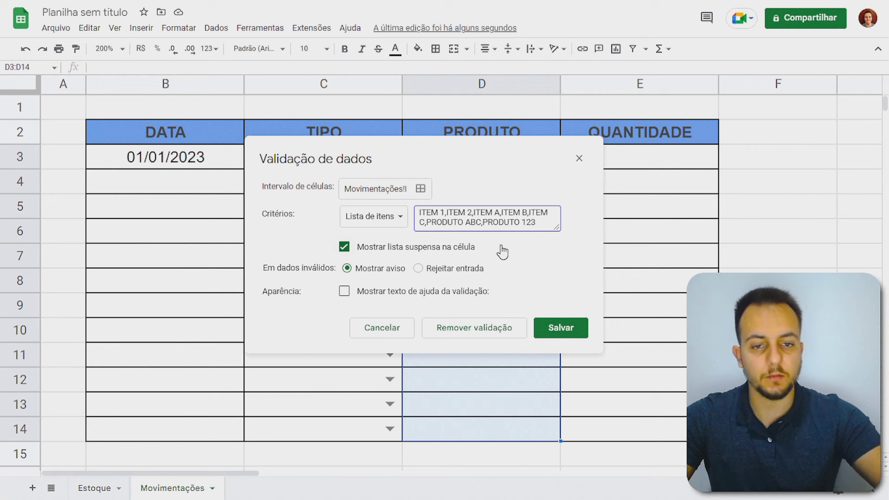
pyautogui.click(559, 325)
# Choose ITEM 1 as the product in D3 and enter 20 as the quantity in E3.
pyautogui.click(526, 163)
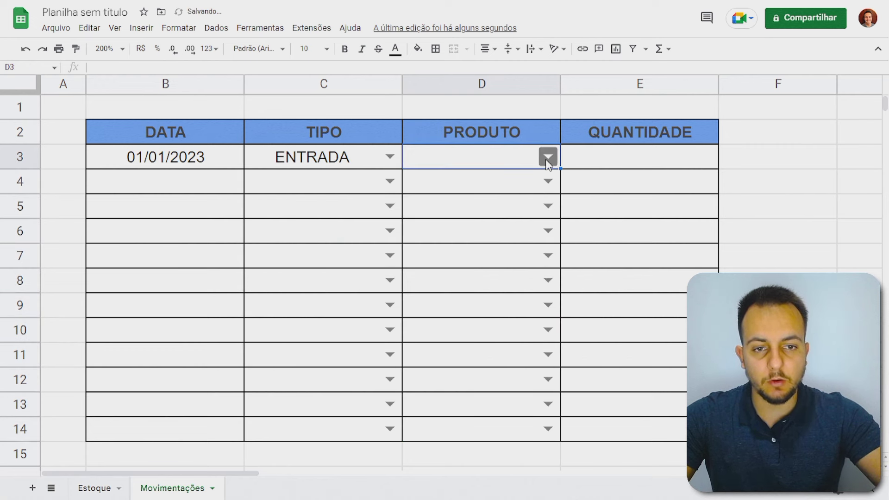
pyautogui.click(548, 156)
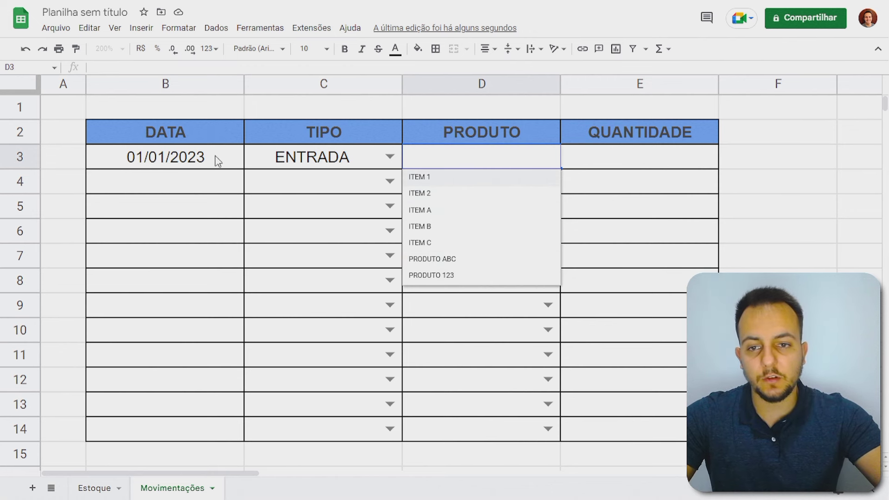
pyautogui.click(503, 177)
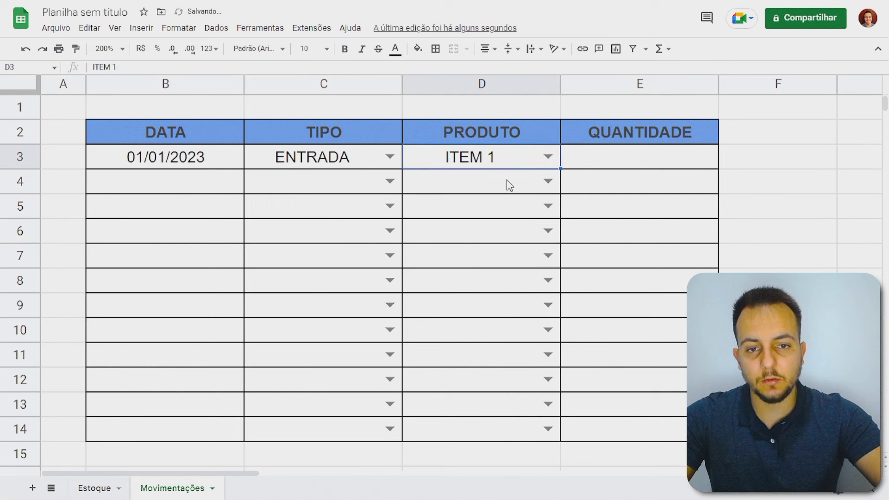
pyautogui.click(595, 167)
pyautogui.write('20')
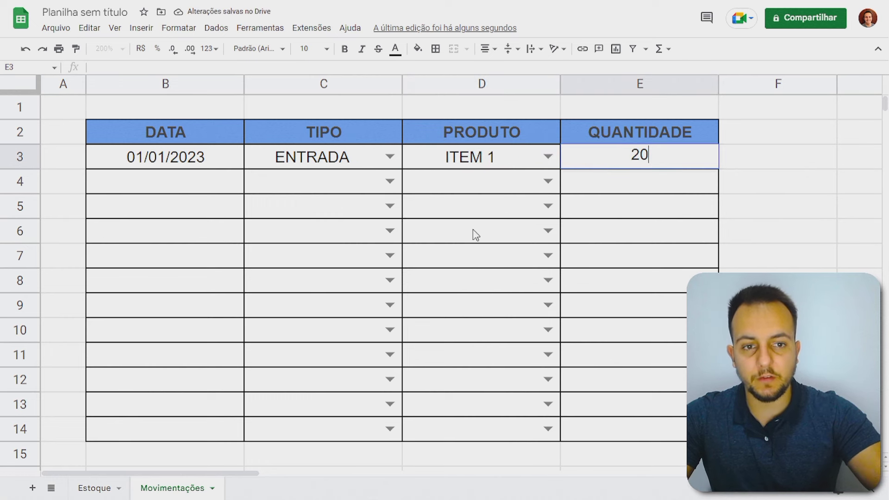
pyautogui.press('Return')
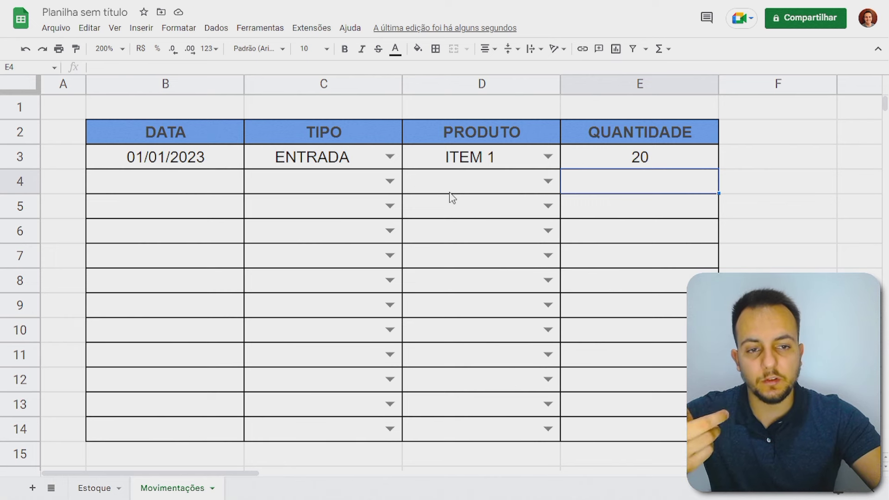
# Narrow the QUANTIDADE column E slightly.
pyautogui.click(791, 87)
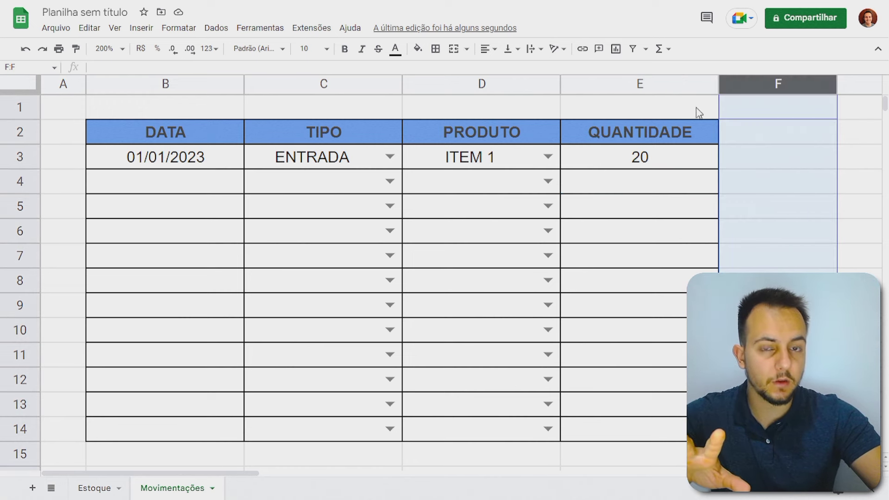
pyautogui.click(685, 85)
pyautogui.moveTo(718, 83); pyautogui.dragTo(697, 83)
pyautogui.click(645, 160)
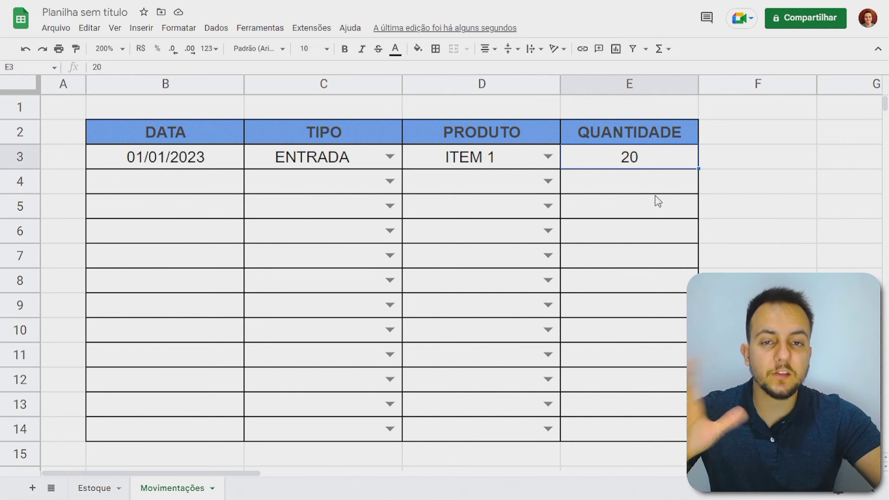
pyautogui.moveTo(653, 127); pyautogui.dragTo(634, 159)
pyautogui.moveTo(623, 276); pyautogui.dragTo(621, 437)
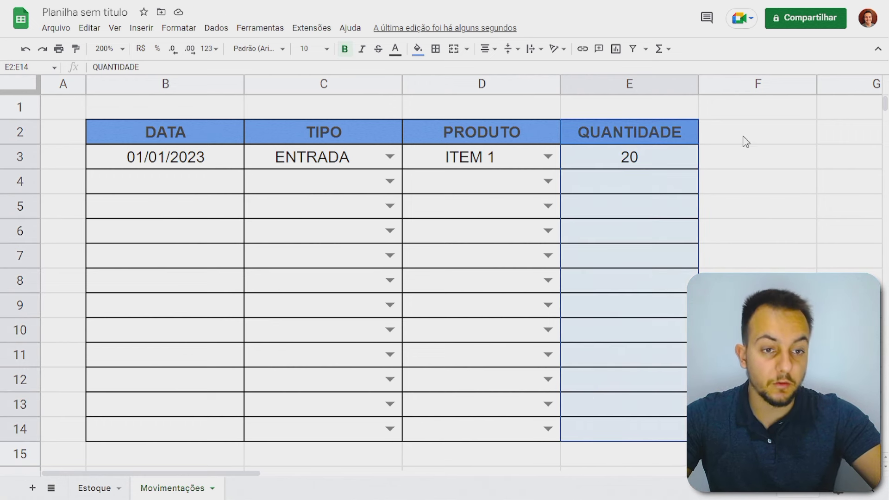
pyautogui.moveTo(745, 135); pyautogui.dragTo(750, 428)
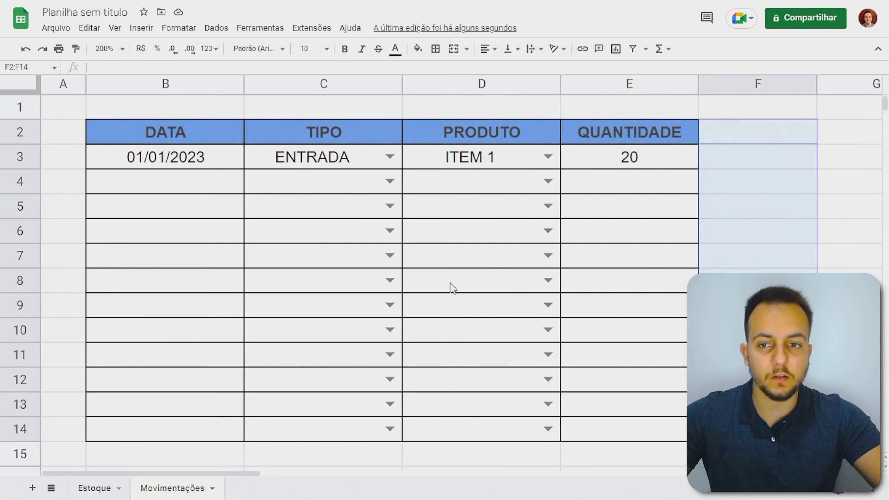
# Narrow columns B through F to one equal width and copy the QUANTIDADE column E2:E14 into column F starting at F2.
pyautogui.moveTo(198, 83); pyautogui.dragTo(739, 82)
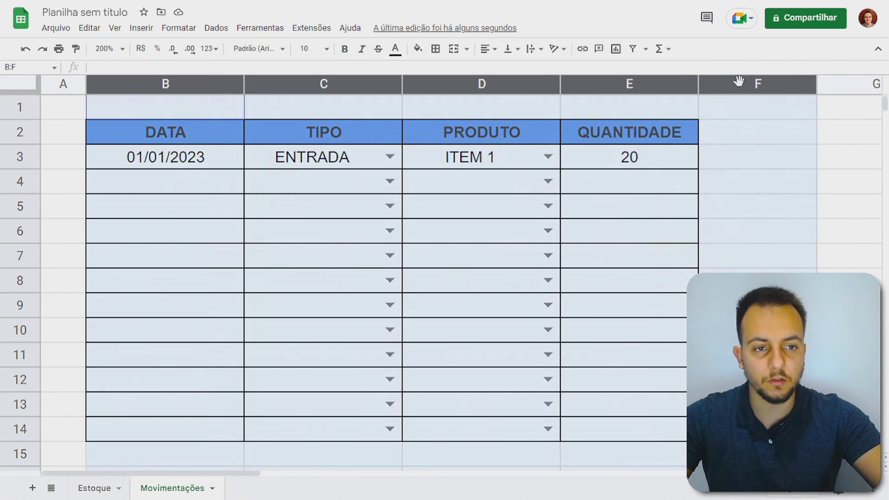
pyautogui.moveTo(559, 84); pyautogui.dragTo(539, 90)
pyautogui.moveTo(587, 130); pyautogui.dragTo(557, 433)
pyautogui.hotkey('ctrl', 'c')
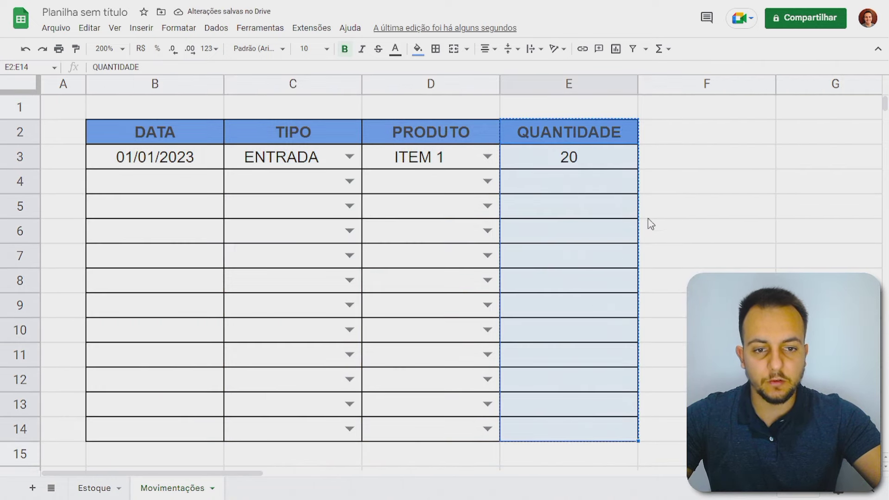
pyautogui.click(685, 131)
pyautogui.hotkey('ctrl', 'v')
pyautogui.click(621, 181)
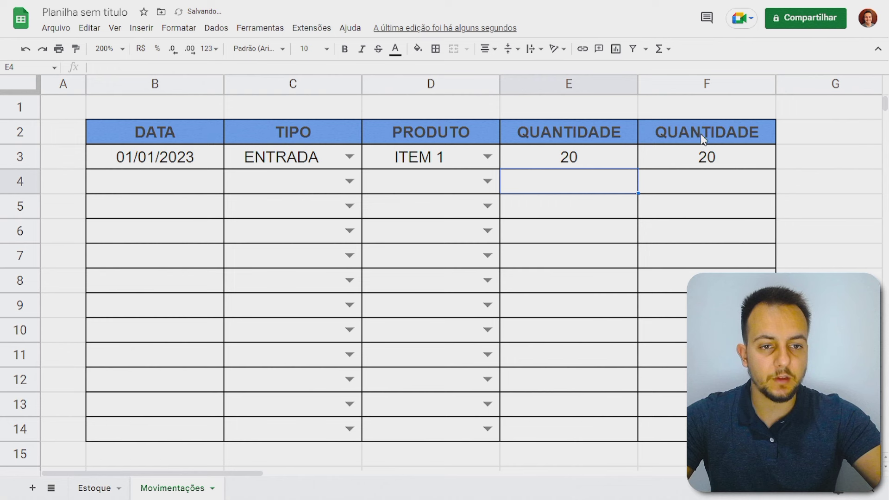
# Change the header in F2 to MEDIDA and enter UNIDADES in F3.
pyautogui.click(703, 138)
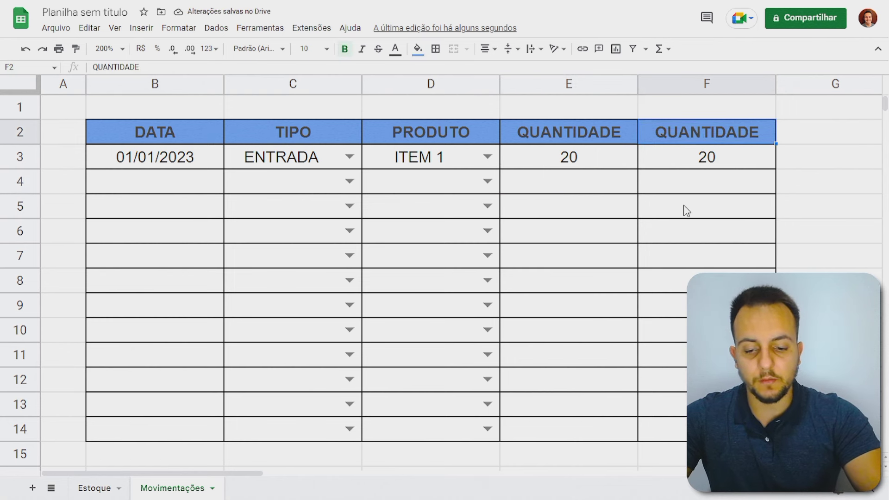
pyautogui.write('MEDIDA')
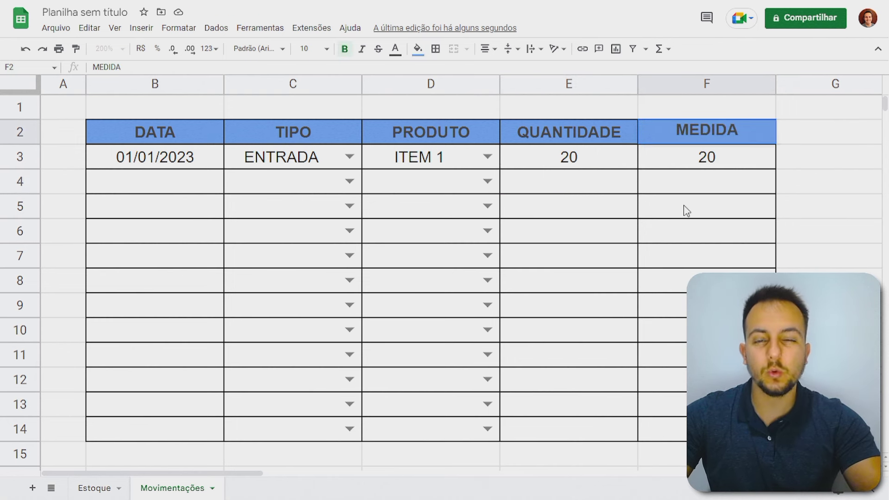
pyautogui.press('Return')
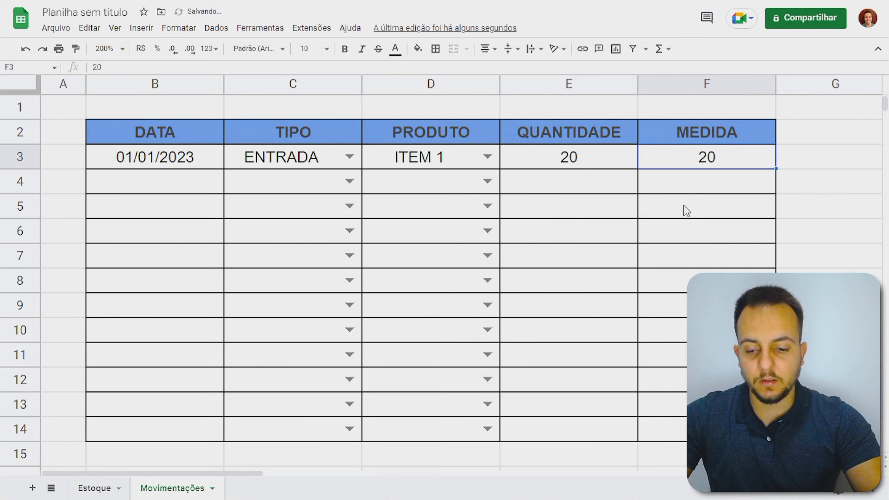
pyautogui.write('UNIDADES')
pyautogui.press('Return')
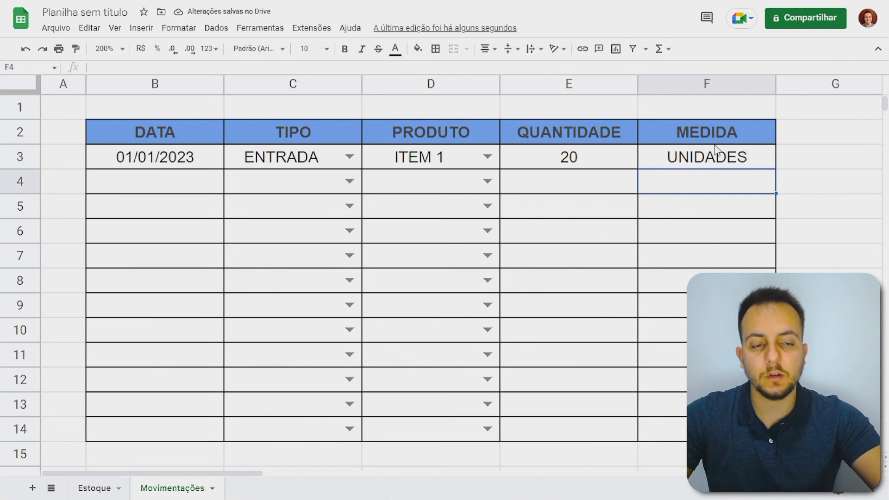
# Set up data validation for F3:F14 with a list of items: UNI, KG, L, CM³, CX, RL.
pyautogui.moveTo(686, 158); pyautogui.dragTo(694, 429)
pyautogui.click(218, 29)
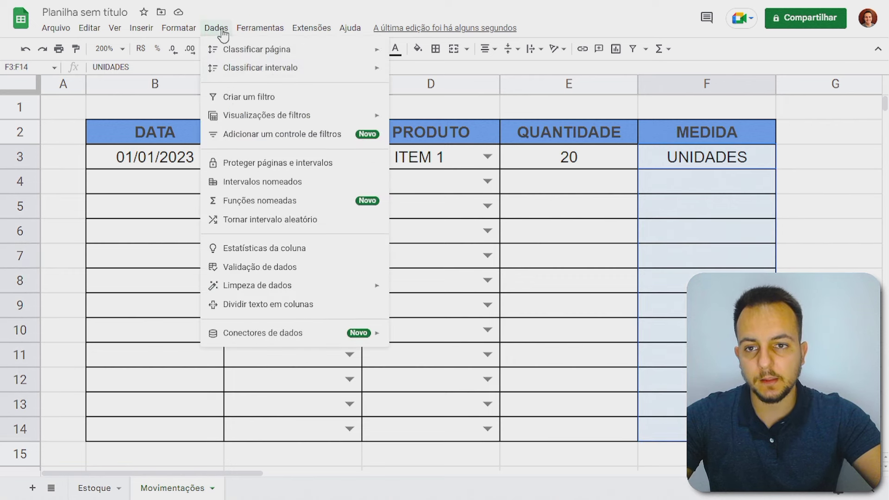
pyautogui.click(285, 266)
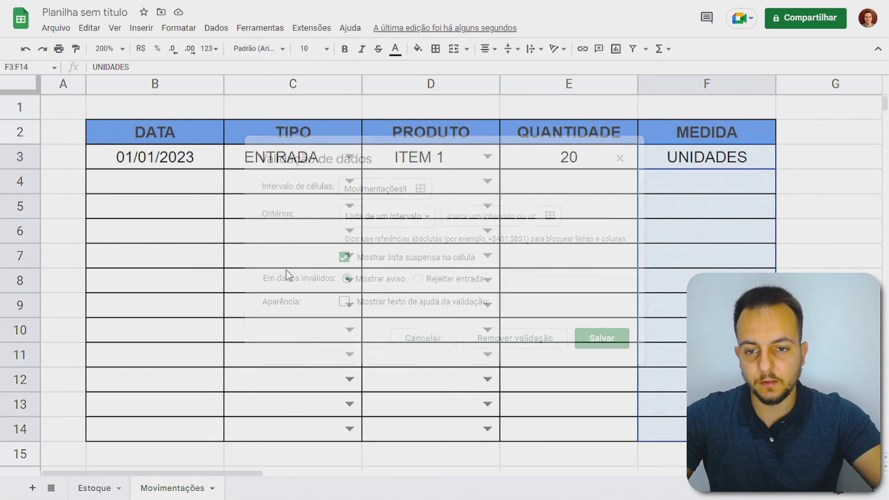
pyautogui.click(417, 219)
pyautogui.click(411, 236)
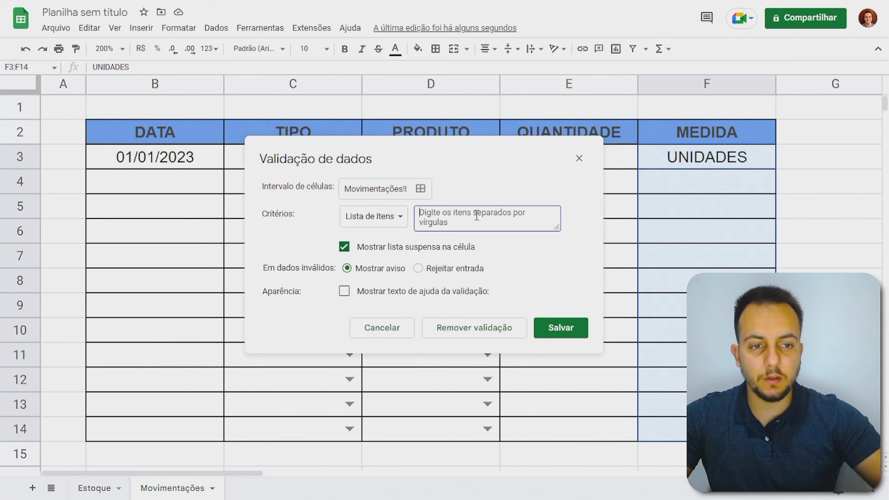
pyautogui.write('U')
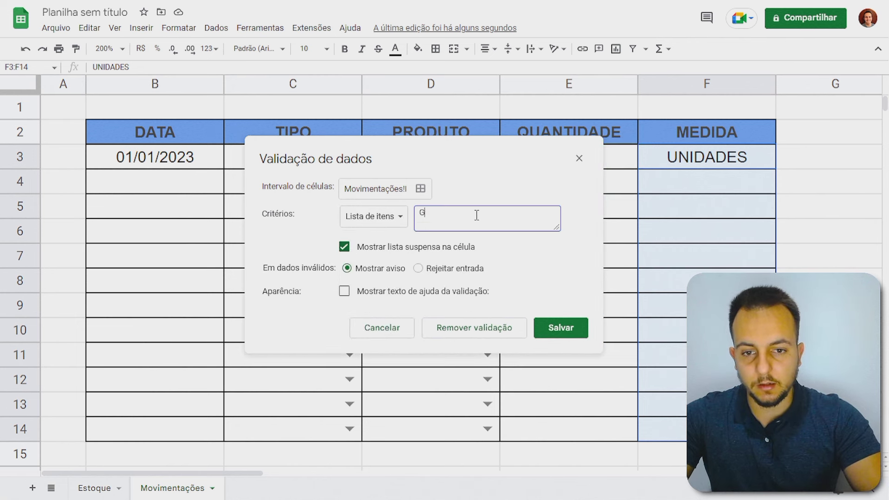
pyautogui.press('BackSpace')
pyautogui.write('UNI,KG,L,CM³,CX,RL')
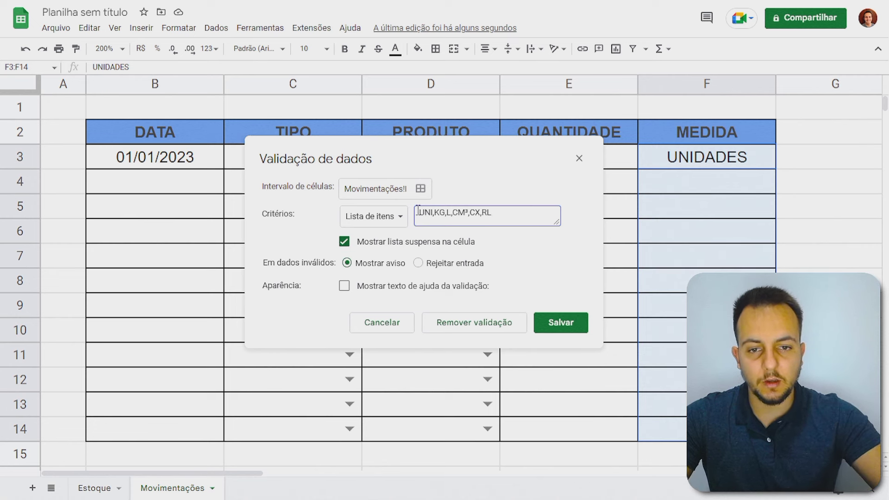
pyautogui.click(560, 320)
# Replace the measure in F3 with UNI from the validation list.
pyautogui.click(689, 163)
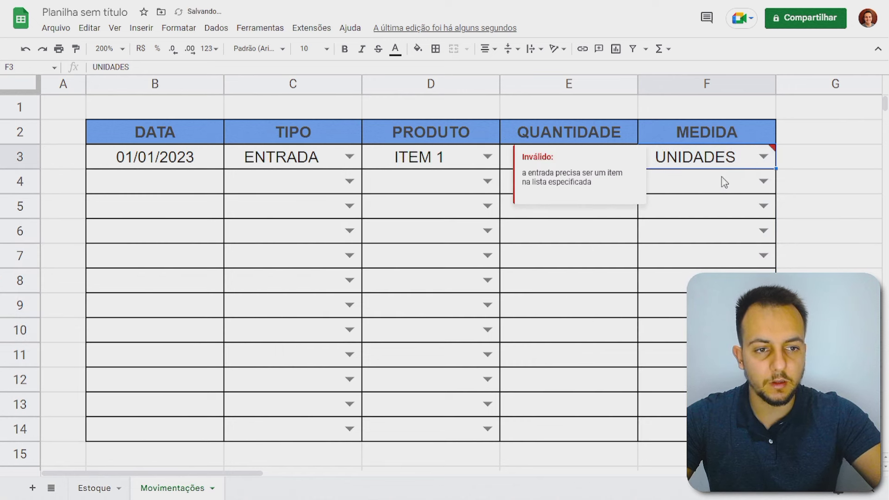
pyautogui.click(763, 156)
pyautogui.press('BackSpace')
pyautogui.press('BackSpace')
pyautogui.press('BackSpace')
pyautogui.press('BackSpace')
pyautogui.press('BackSpace')
pyautogui.click(666, 236)
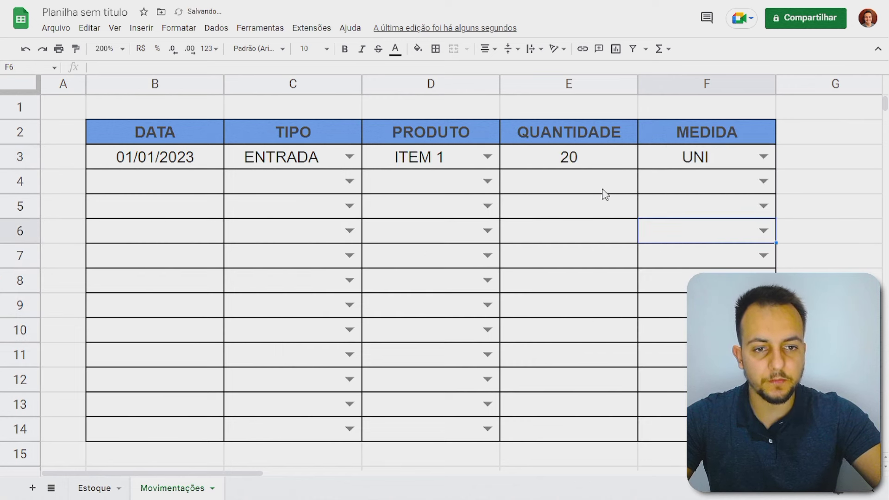
pyautogui.click(601, 190)
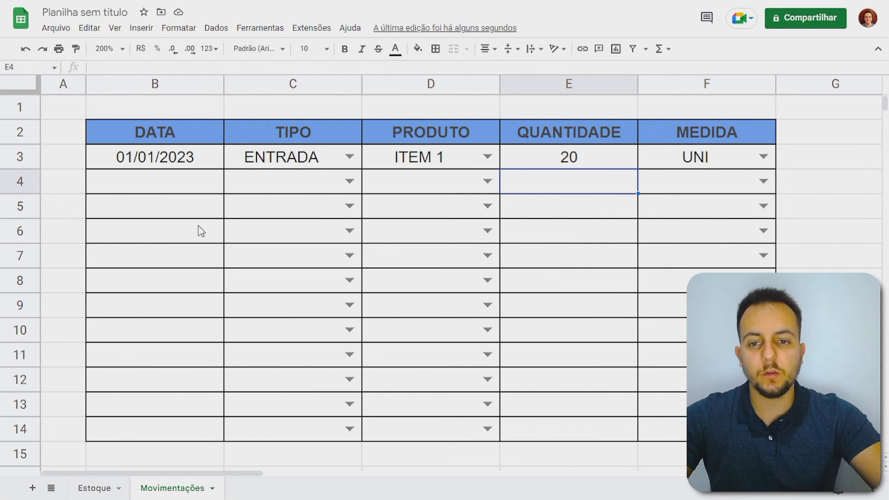
# Enter the date 01/01/2023 in B4 and choose ENTRADA as the type in C4.
pyautogui.click(202, 190)
pyautogui.write('01')
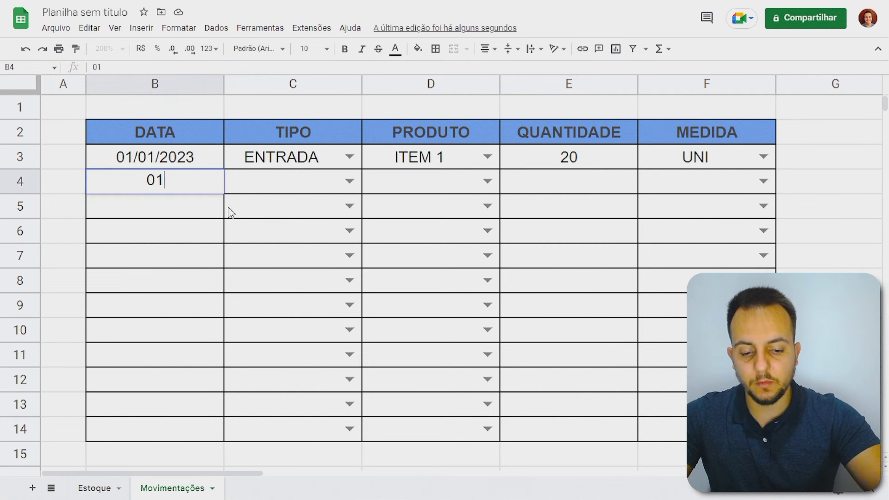
pyautogui.write('/01/2023')
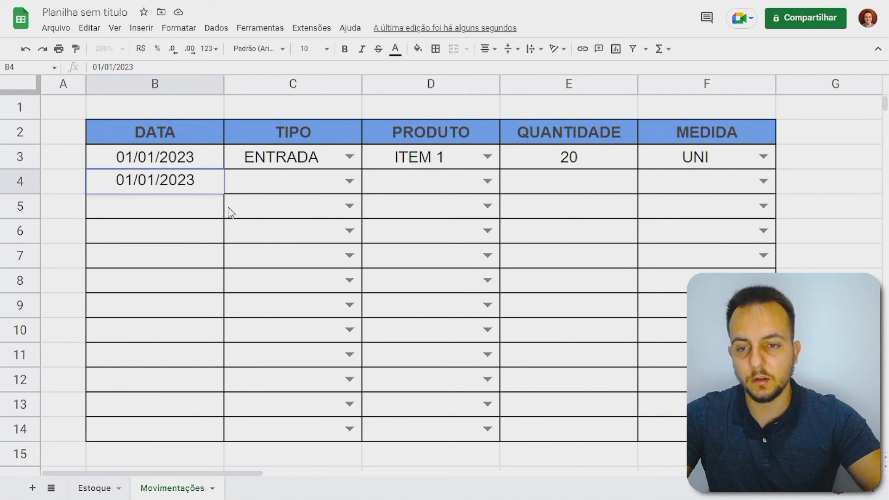
pyautogui.press('Tab')
pyautogui.click(356, 181)
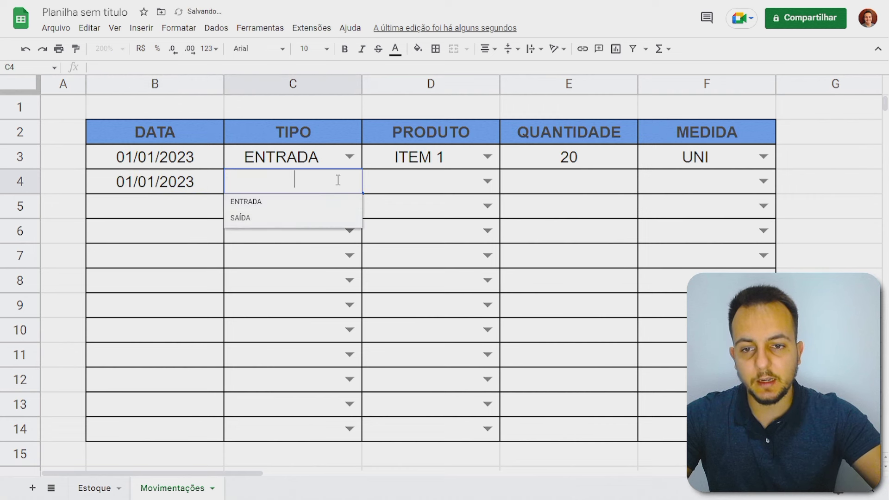
pyautogui.click(292, 201)
# Choose PRODUTO ABC as the product in D4 and enter 80 as the quantity in E4.
pyautogui.click(459, 192)
pyautogui.click(487, 181)
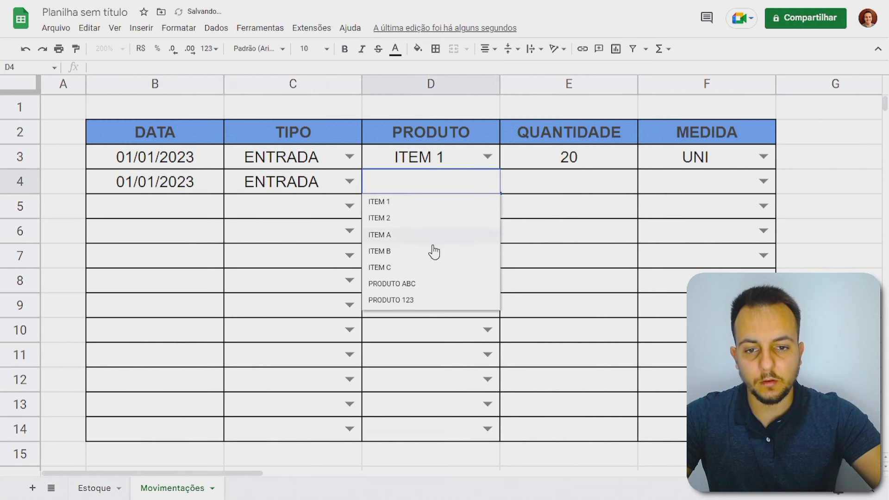
pyautogui.click(426, 286)
pyautogui.click(578, 190)
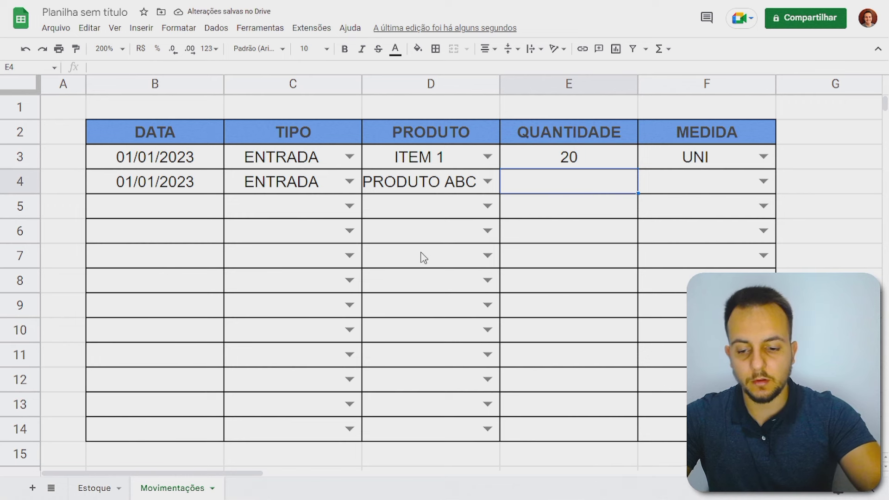
pyautogui.write('80')
pyautogui.press('Return')
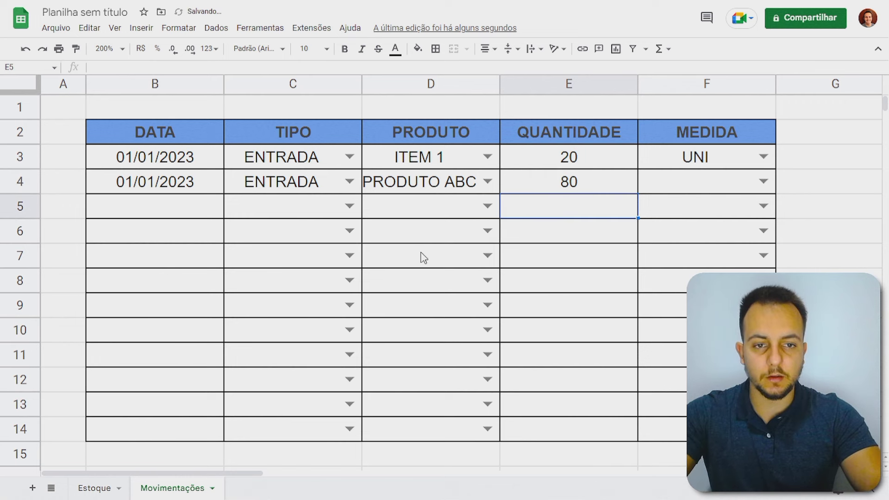
# Add M to the end of the item list in the data validation for F3:F14.
pyautogui.click(720, 187)
pyautogui.click(763, 182)
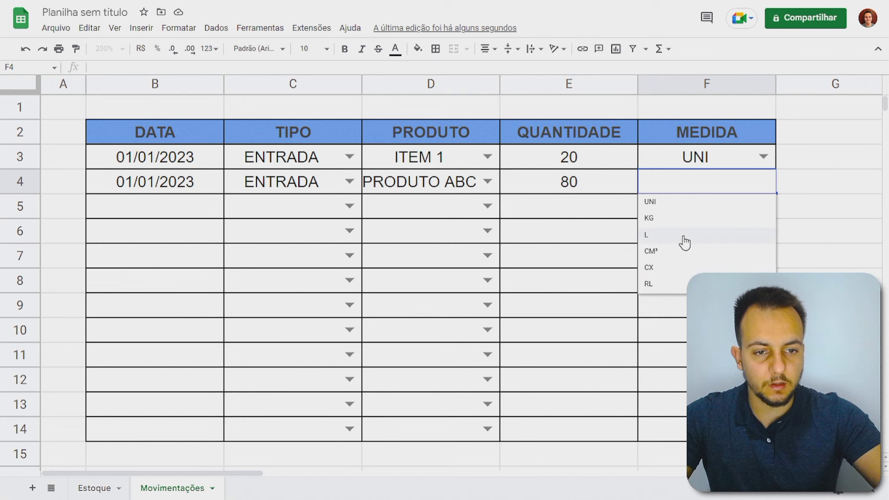
pyautogui.click(693, 167)
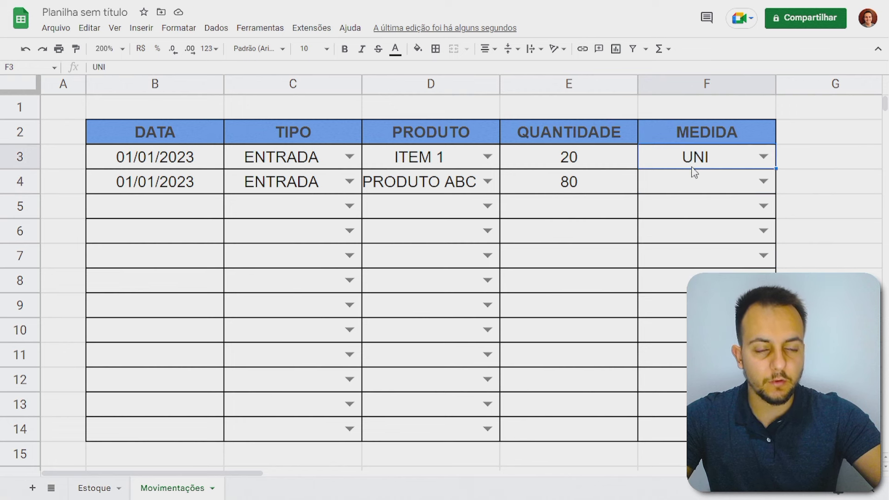
pyautogui.moveTo(672, 161); pyautogui.dragTo(681, 423)
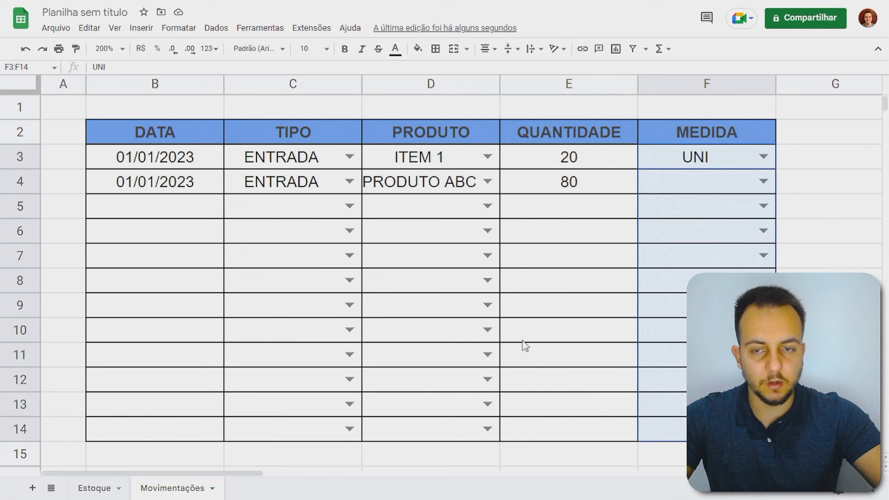
pyautogui.click(215, 28)
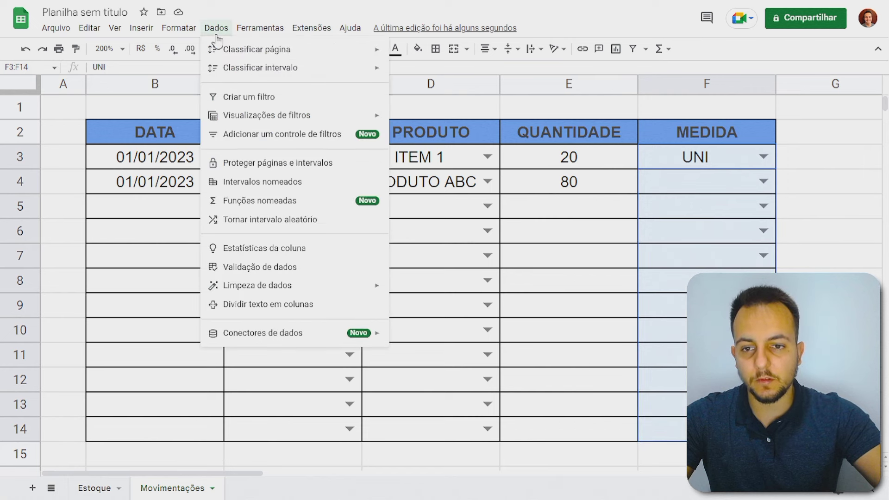
pyautogui.click(296, 268)
pyautogui.click(543, 216)
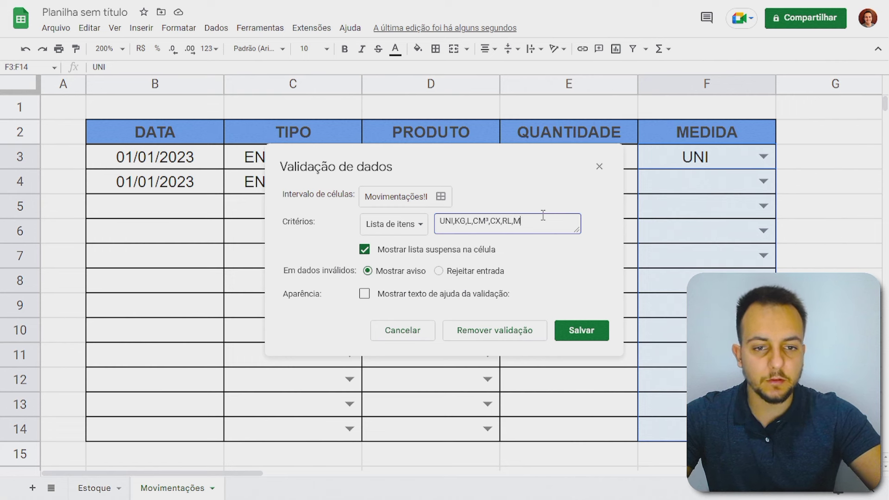
pyautogui.write('T')
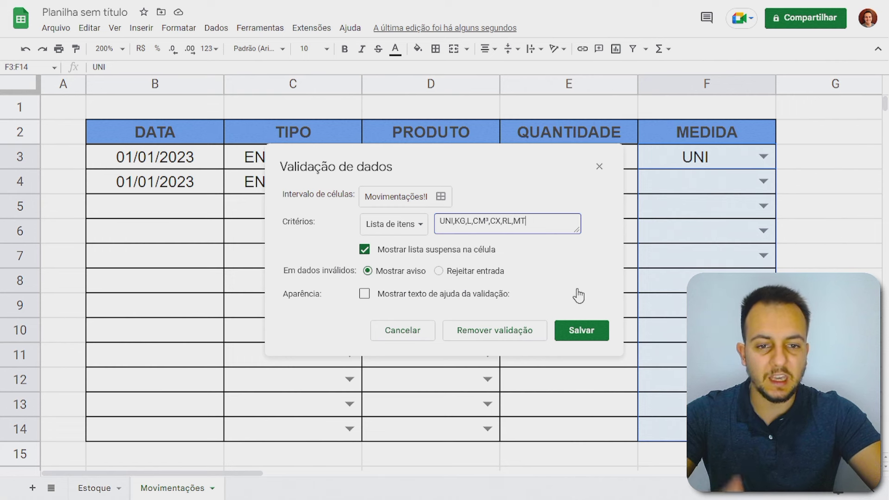
pyautogui.press('BackSpace')
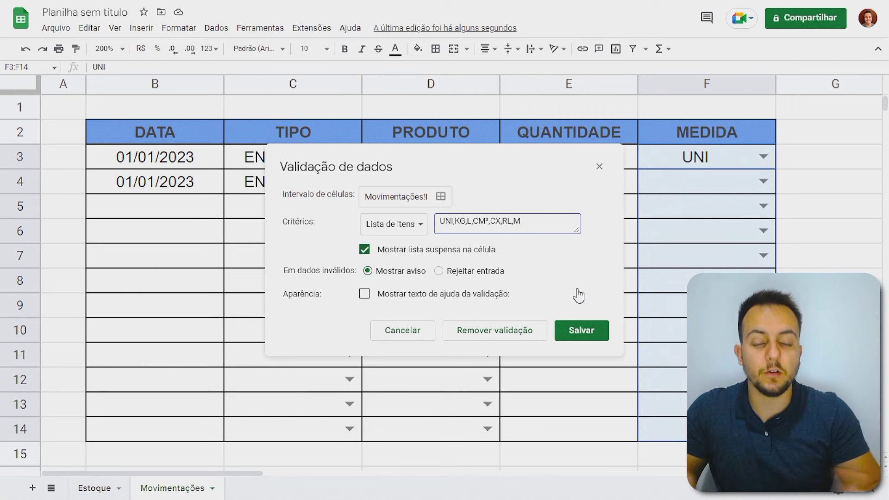
pyautogui.click(581, 331)
# Choose M as the measure in F4 from its dropdown list.
pyautogui.click(696, 181)
pyautogui.click(763, 182)
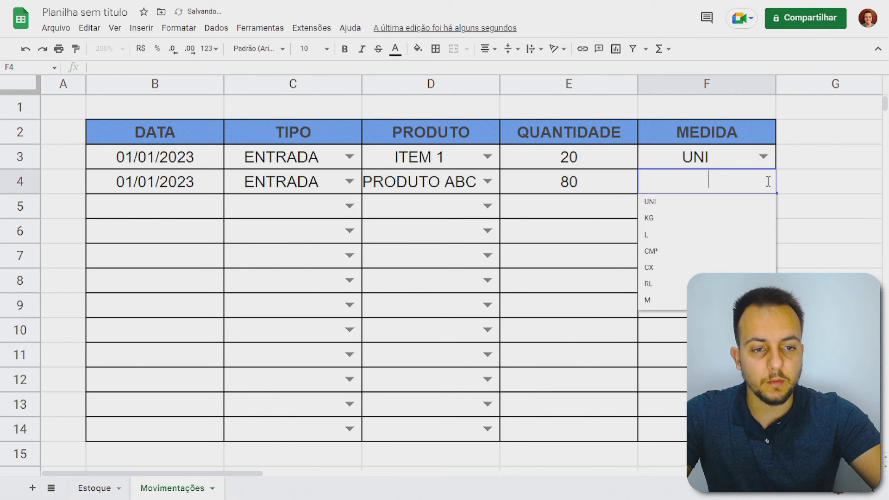
pyautogui.click(665, 307)
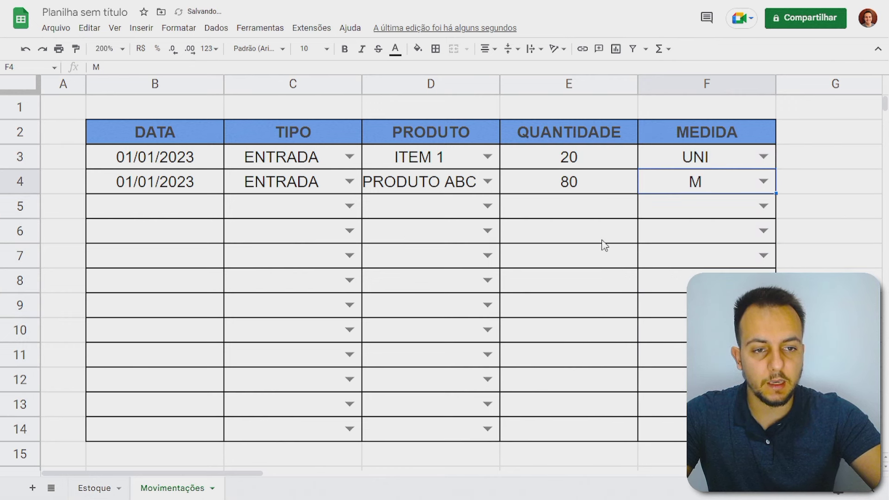
pyautogui.click(602, 239)
# Enter the date 02/01/2023 in B5 and choose SAÍDA as the type in C5.
pyautogui.click(167, 205)
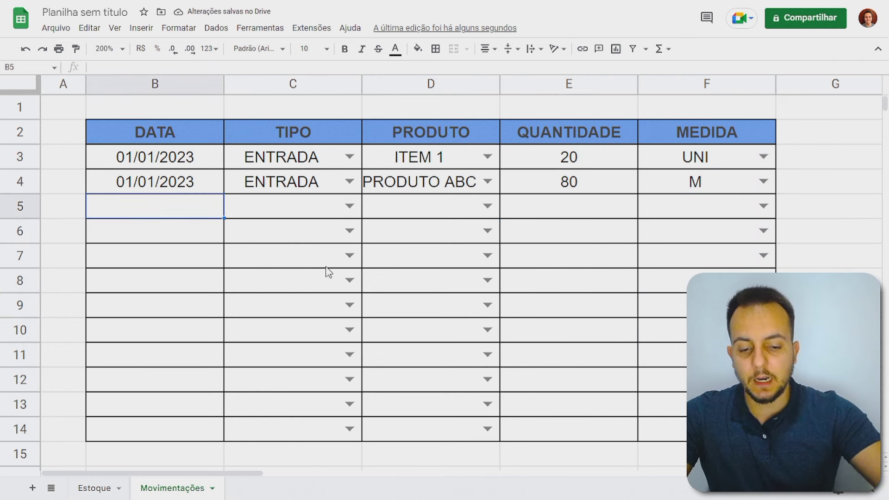
pyautogui.write('02/01/2023')
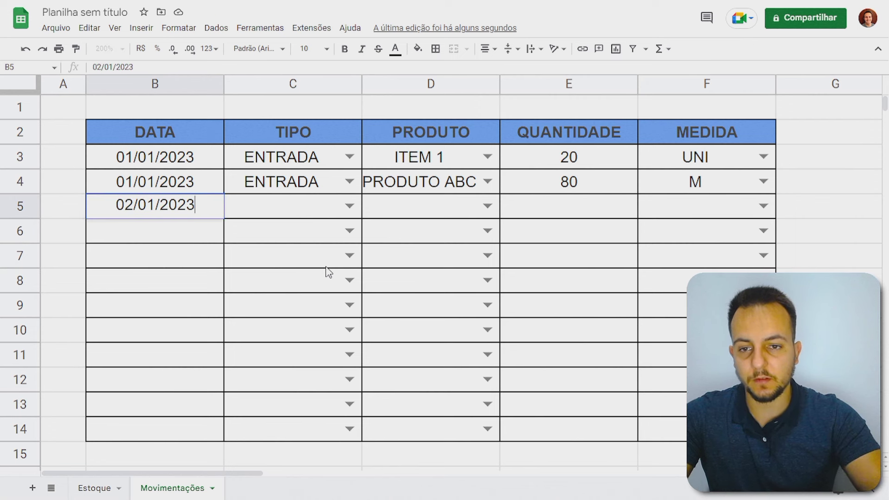
pyautogui.press('Tab')
pyautogui.click(349, 206)
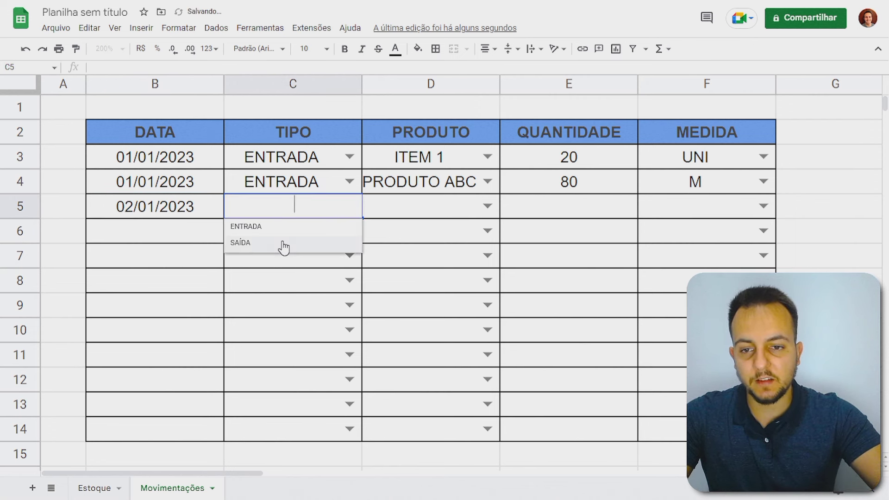
pyautogui.click(284, 245)
# Open the product dropdown list in D5.
pyautogui.click(432, 210)
pyautogui.click(488, 207)
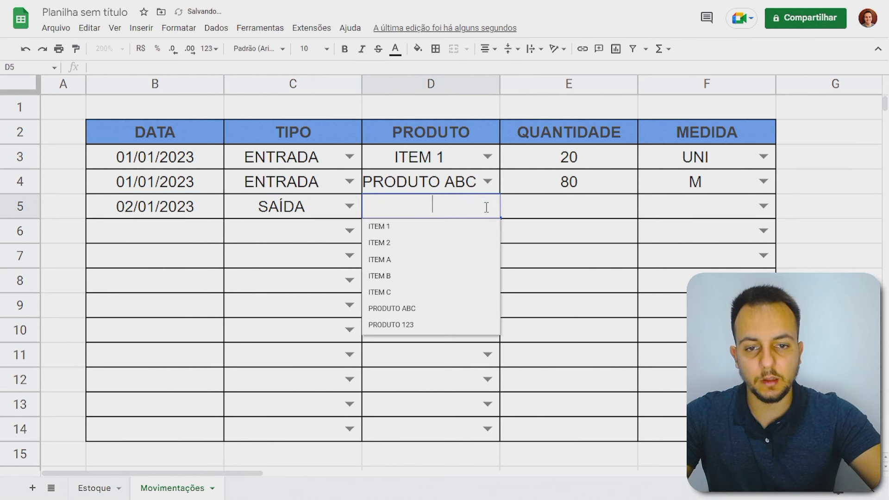
# Complete the 02/01/2023 SAÍDA row in the Movimentações table with product ITEM 1, quantity 5 and measure UNI.
pyautogui.click(428, 231)
pyautogui.press('Tab')
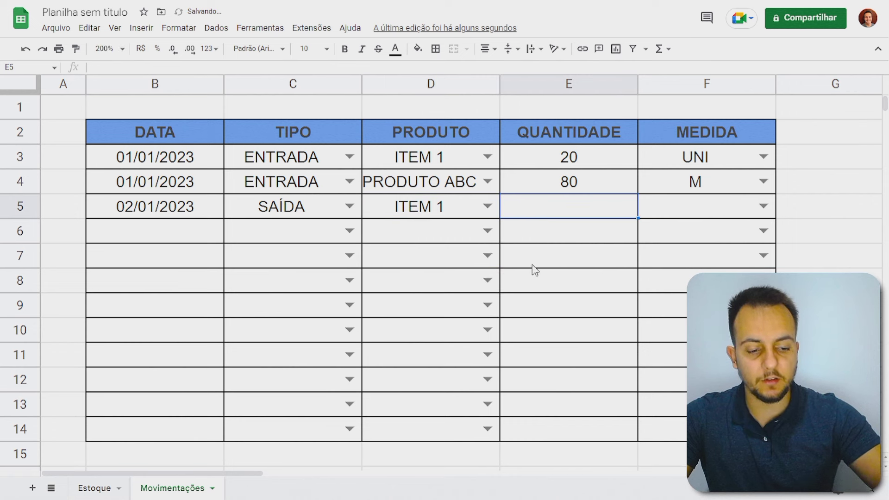
pyautogui.write('5')
pyautogui.click(691, 214)
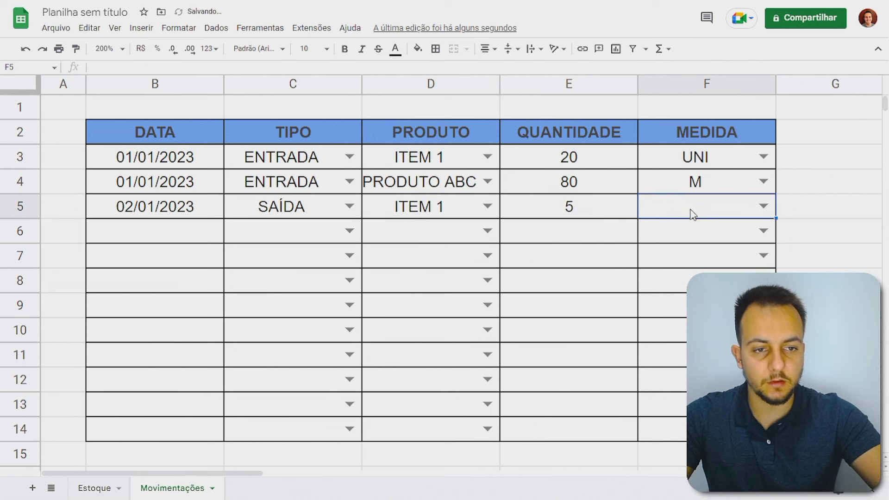
pyautogui.click(763, 206)
pyautogui.click(693, 238)
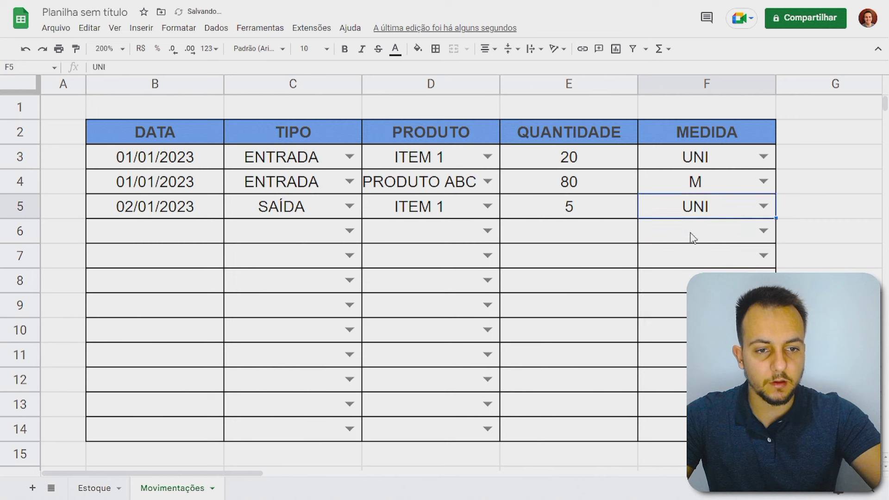
pyautogui.click(606, 236)
# Review the movements in B3:F5, the empty stock table B3:E14 on the Estoque sheet, and the product options in Movimentações.
pyautogui.moveTo(203, 164); pyautogui.dragTo(701, 214)
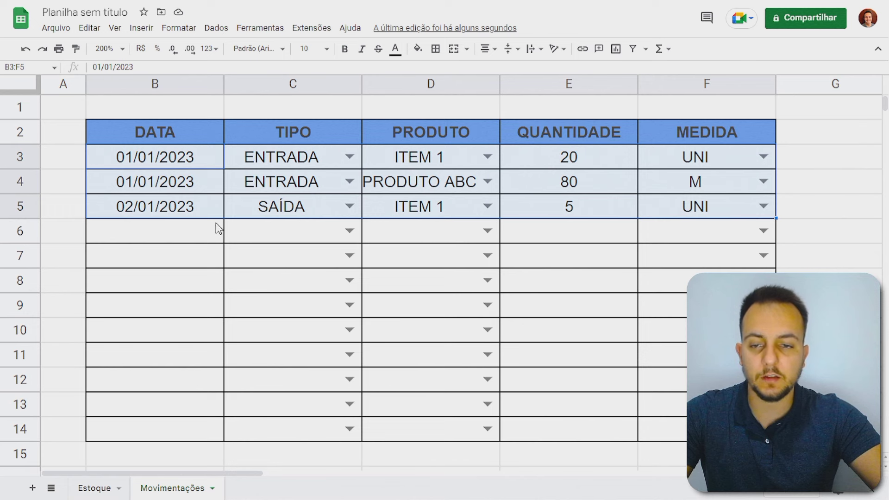
pyautogui.click(189, 211)
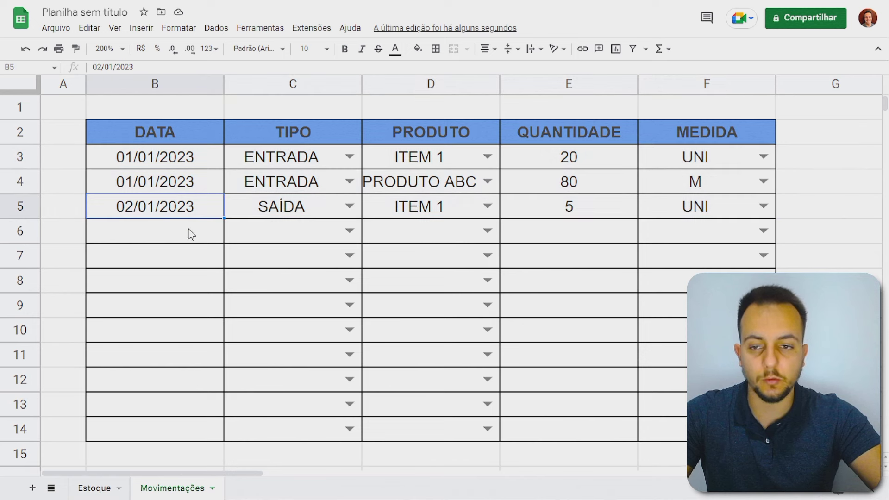
pyautogui.click(88, 487)
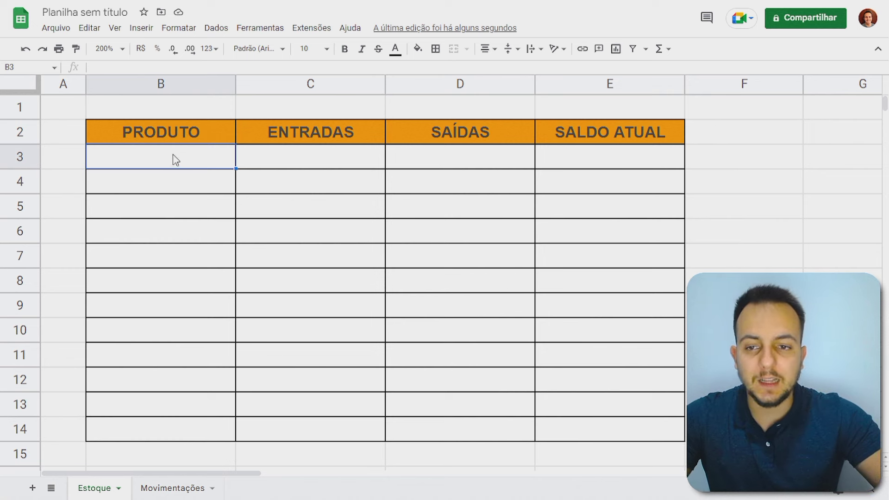
pyautogui.moveTo(175, 160); pyautogui.dragTo(586, 432)
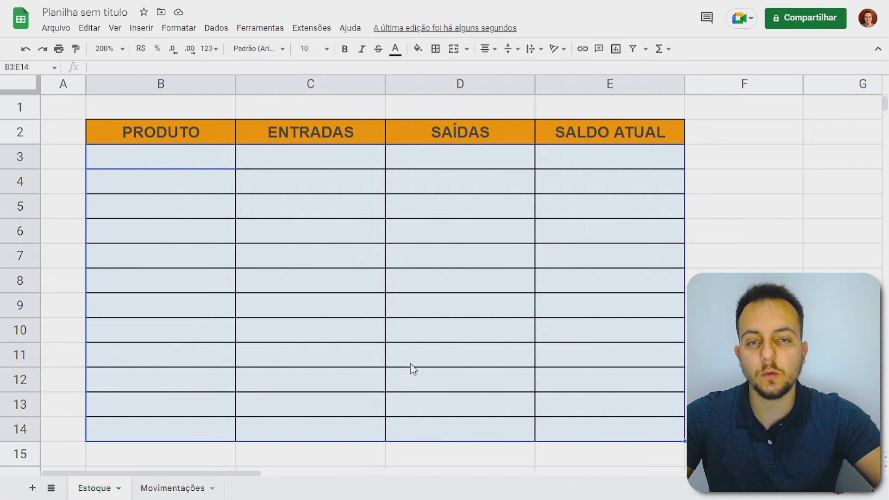
pyautogui.click(210, 165)
pyautogui.click(175, 487)
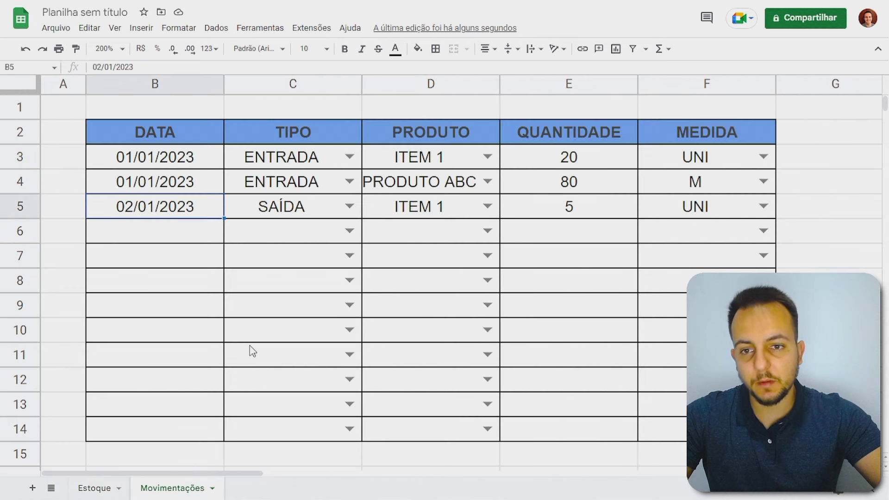
pyautogui.click(487, 157)
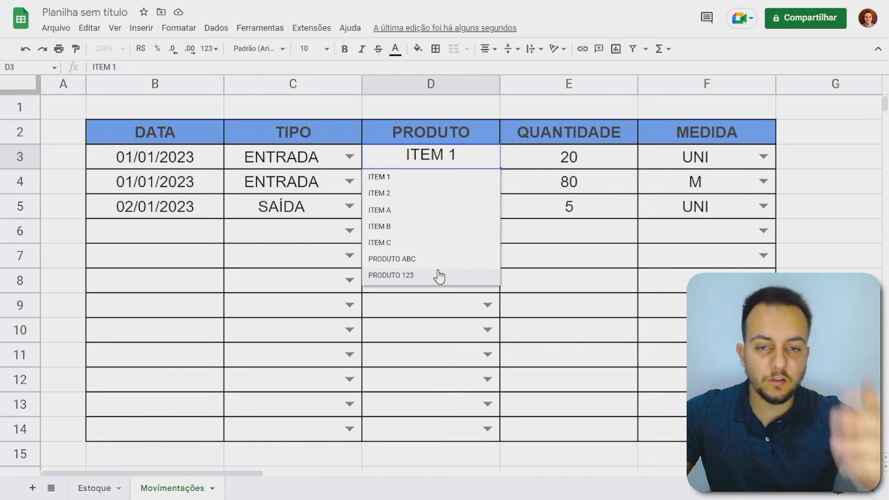
pyautogui.press('Escape')
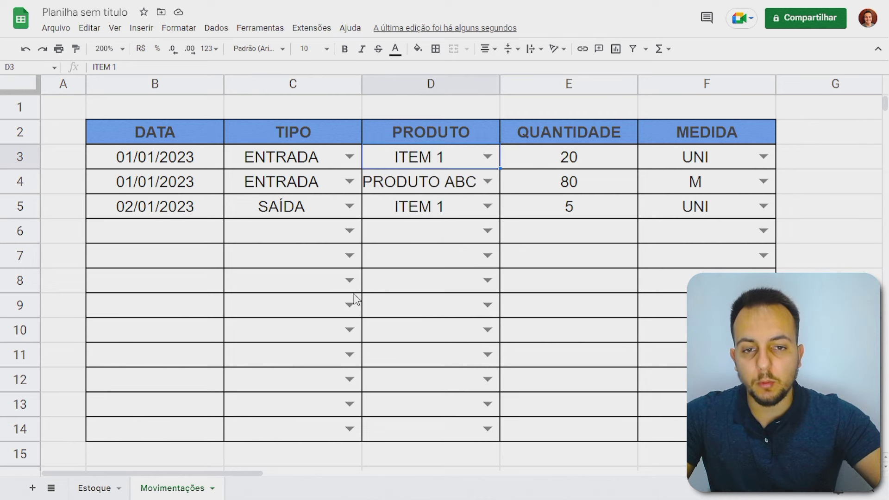
# Compare the product column B3:B14 on the Estoque sheet with the product entries and options in D3:D14 of Movimentações.
pyautogui.click(88, 488)
pyautogui.moveTo(198, 170); pyautogui.dragTo(189, 426)
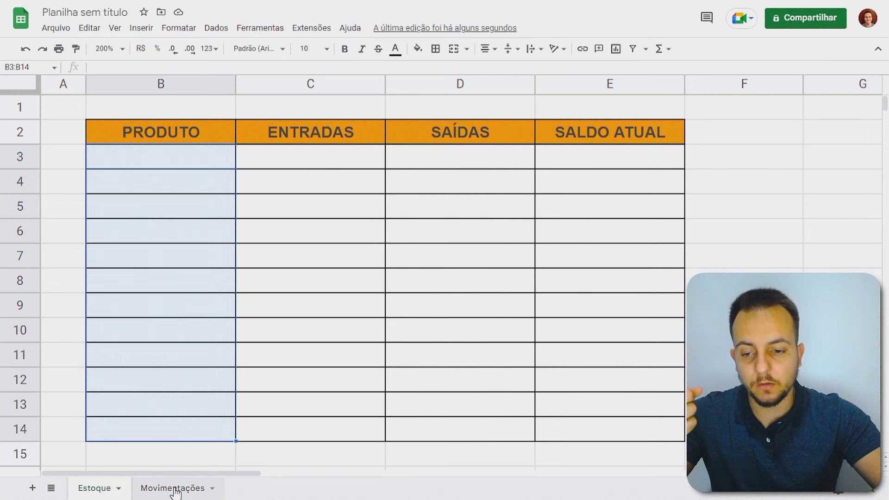
pyautogui.click(190, 482)
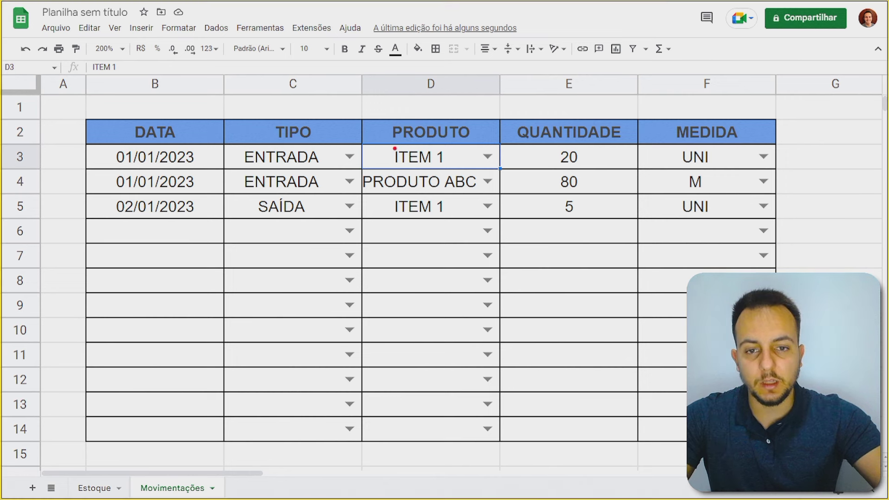
pyautogui.moveTo(363, 142)
pyautogui.mouseDown()
pyautogui.moveTo(498, 167)
pyautogui.moveTo(607, 167)
pyautogui.mouseUp()
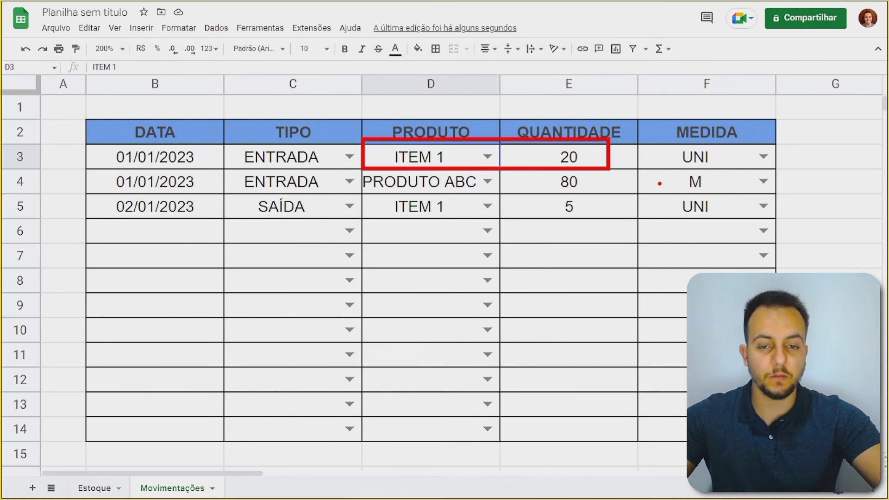
pyautogui.moveTo(364, 170)
pyautogui.mouseDown()
pyautogui.moveTo(507, 192)
pyautogui.moveTo(609, 192)
pyautogui.mouseUp()
pyautogui.press('Escape')
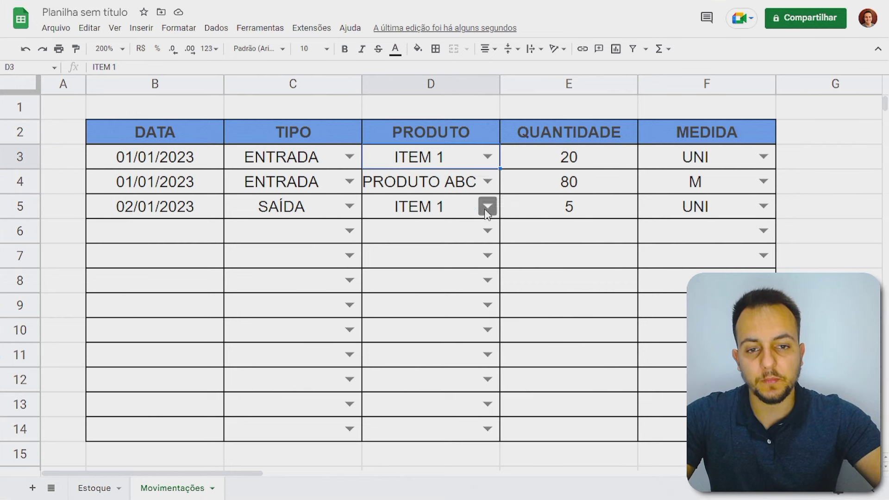
pyautogui.click(488, 230)
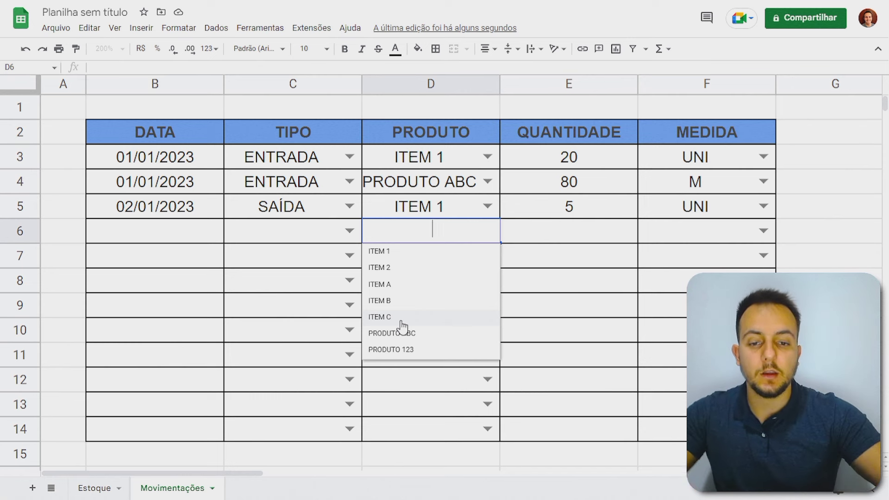
pyautogui.press('Escape')
pyautogui.click(95, 488)
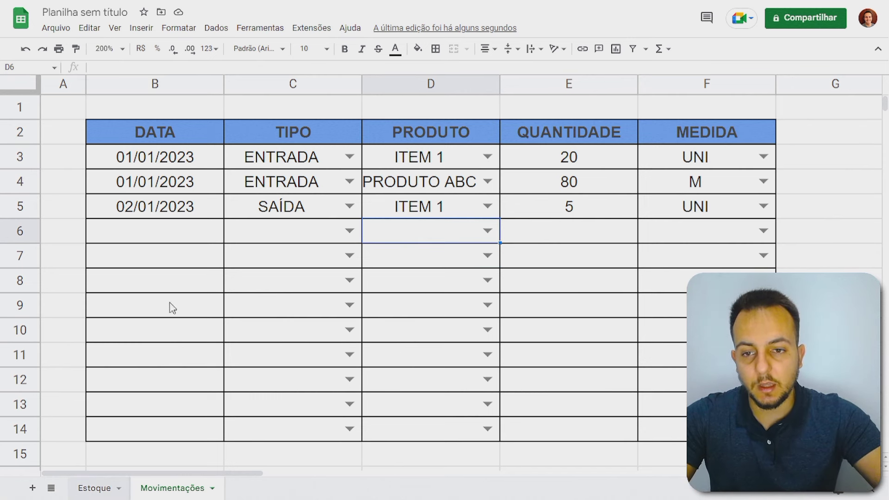
pyautogui.moveTo(196, 157); pyautogui.dragTo(192, 427)
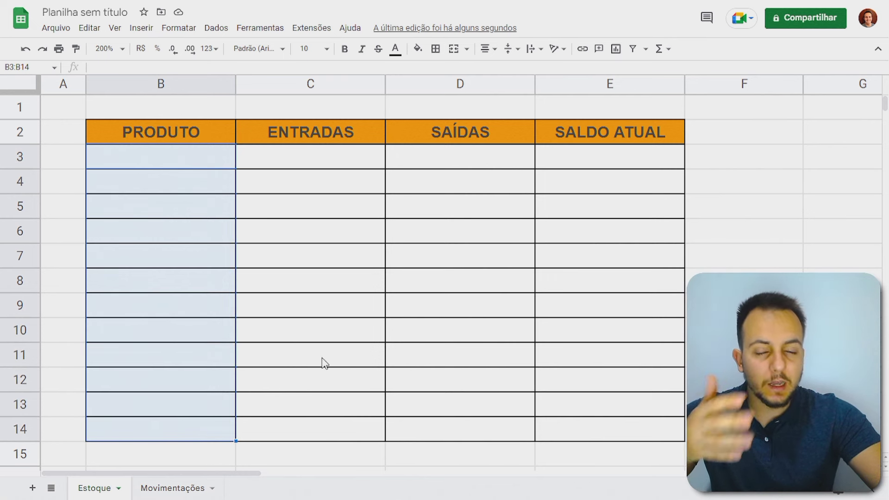
pyautogui.click(167, 488)
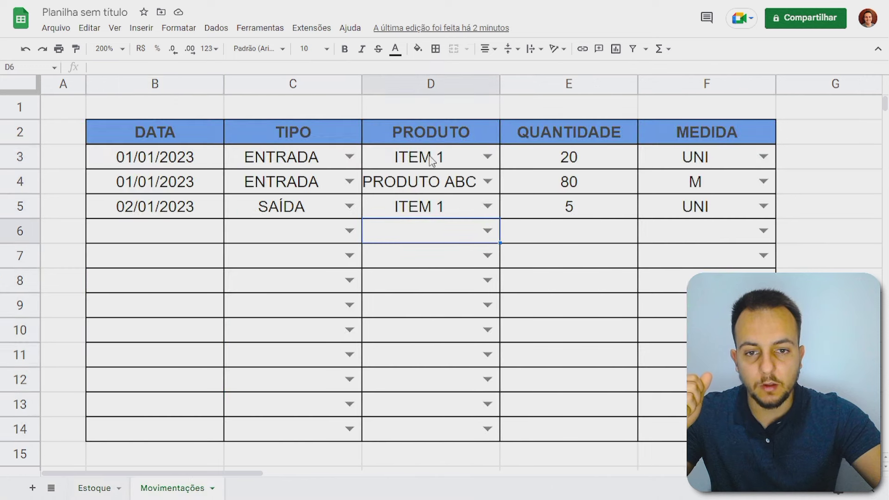
pyautogui.moveTo(430, 159); pyautogui.dragTo(427, 432)
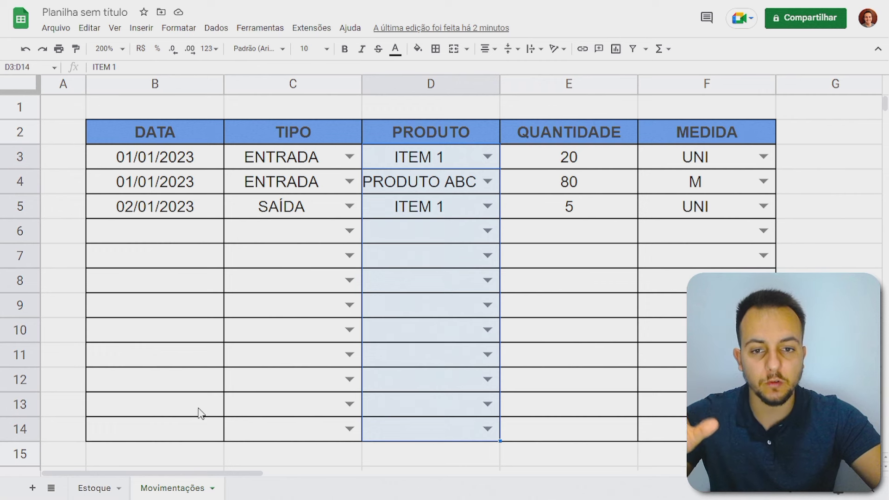
pyautogui.click(95, 488)
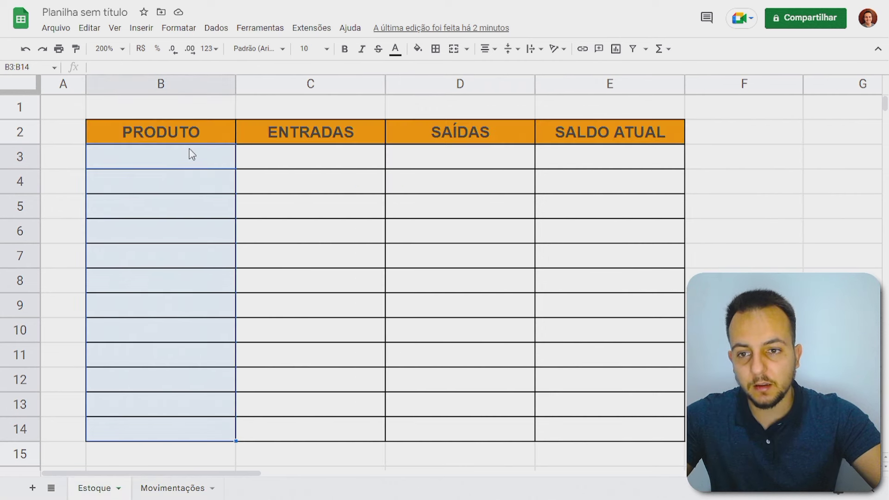
pyautogui.moveTo(189, 149); pyautogui.dragTo(171, 430)
pyautogui.click(185, 166)
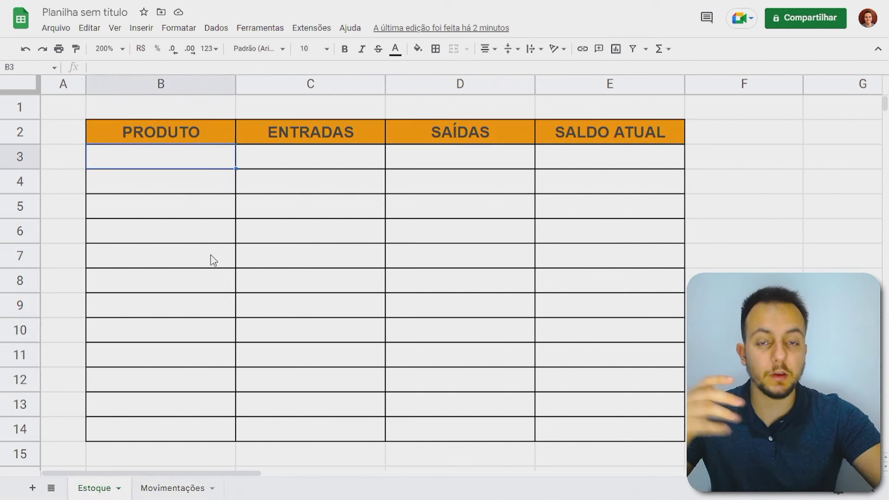
pyautogui.write('ITEM 1')
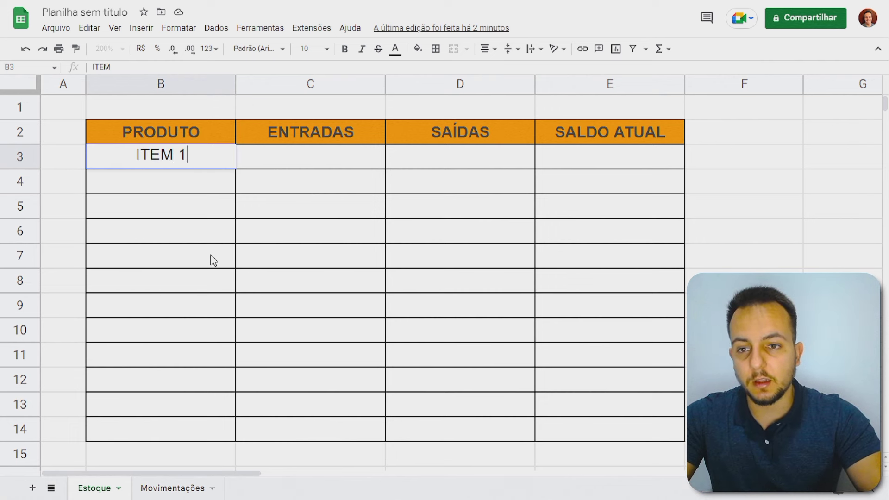
pyautogui.press('Return')
pyautogui.write('ITEM 2')
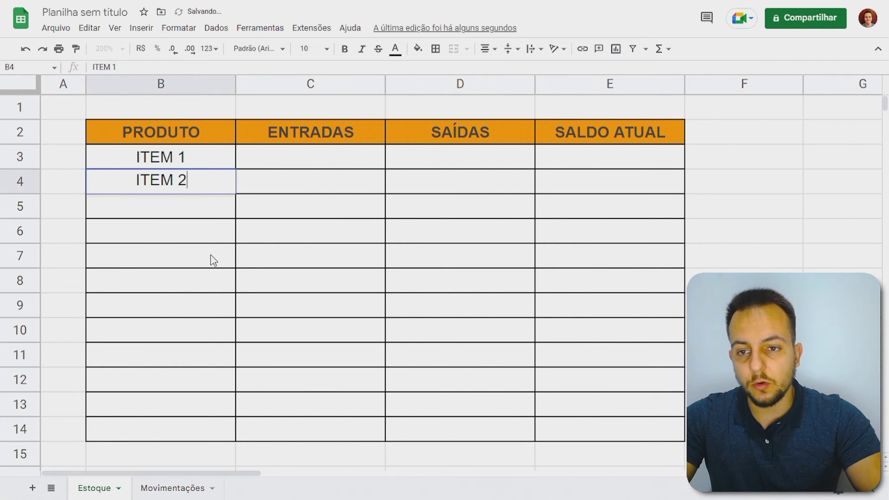
pyautogui.press('Escape')
pyautogui.press('Up')
pyautogui.press('Delete')
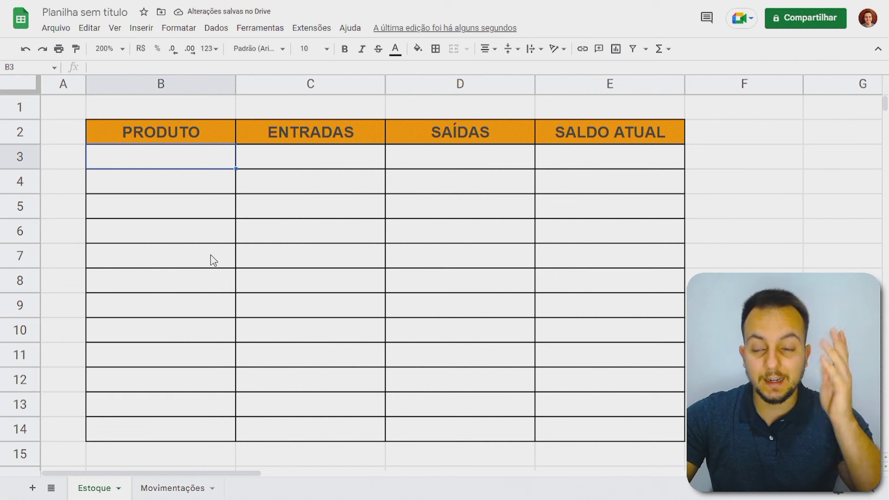
# Enter a UNIQUE formula in cell B3 of the Estoque sheet that references Movimentações!D3:D14.
pyautogui.write('=')
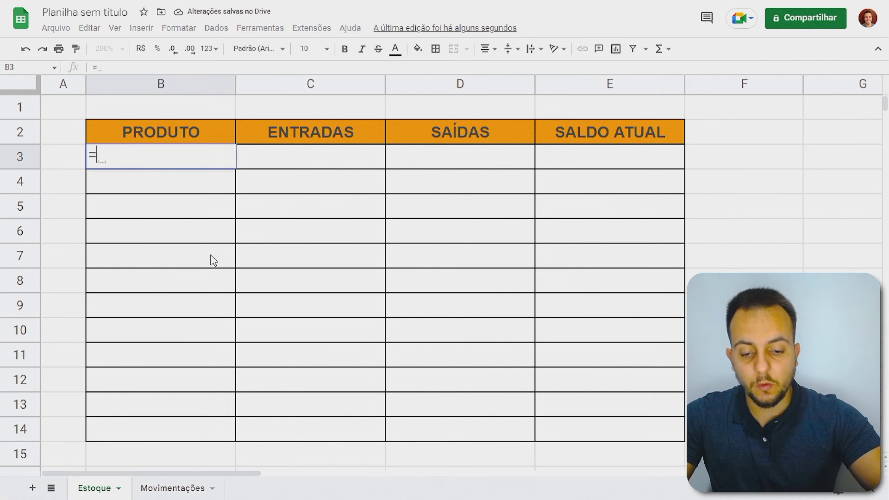
pyautogui.write('UNI')
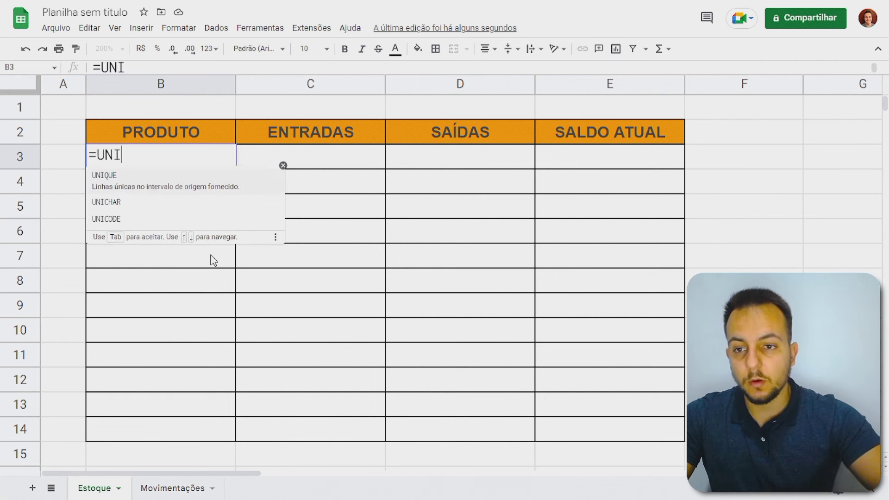
pyautogui.click(120, 185)
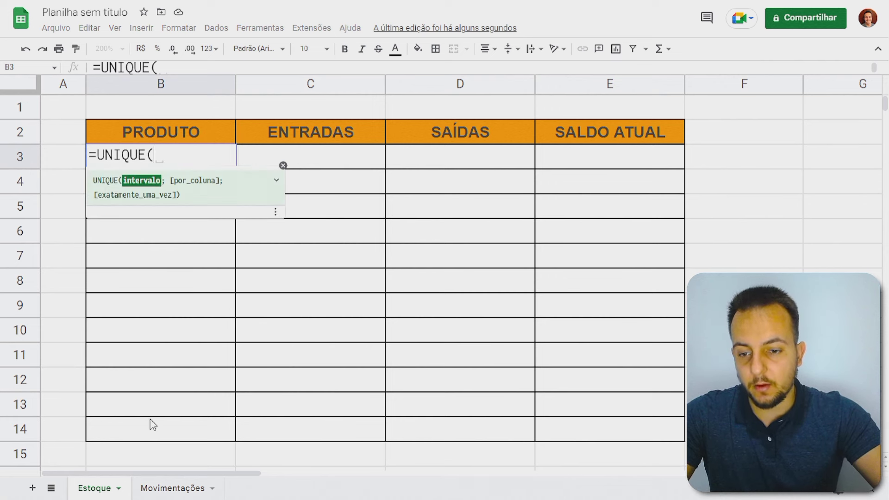
pyautogui.click(159, 490)
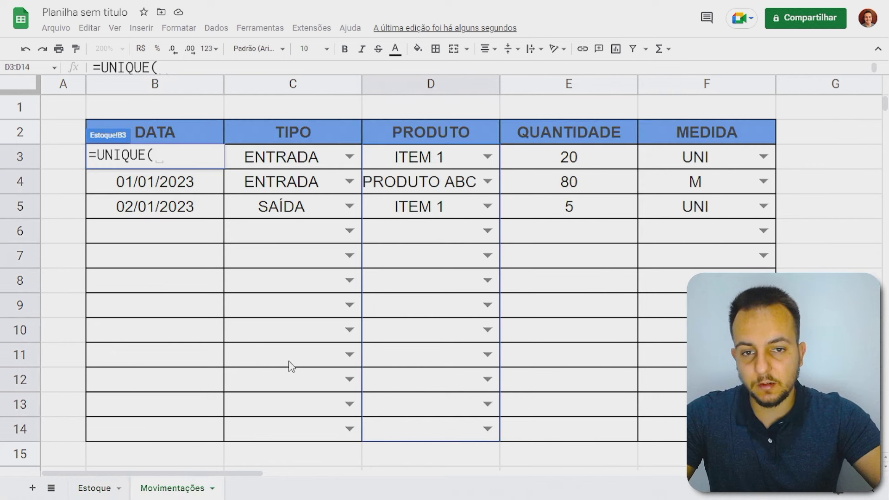
pyautogui.moveTo(437, 163); pyautogui.dragTo(444, 429)
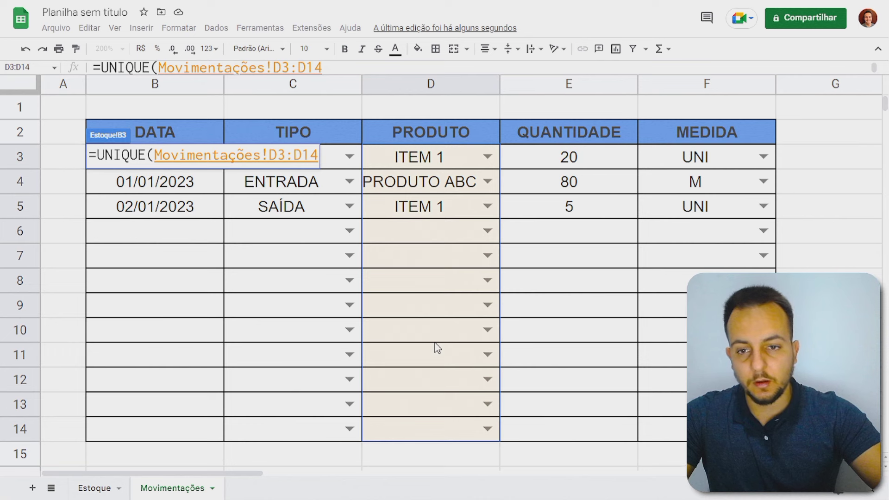
pyautogui.press('Return')
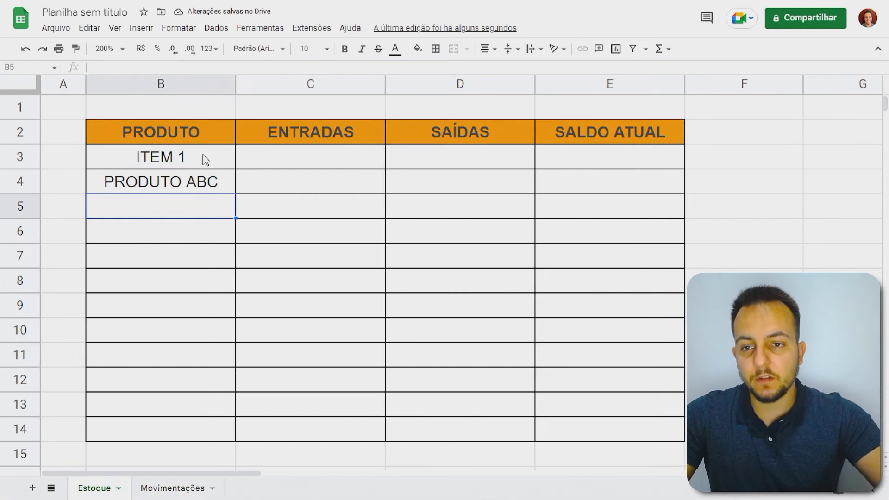
# Check the repeated ITEM 1 entries in the Movimentações product column against the unique product list on the Estoque sheet.
pyautogui.click(172, 489)
pyautogui.click(433, 127)
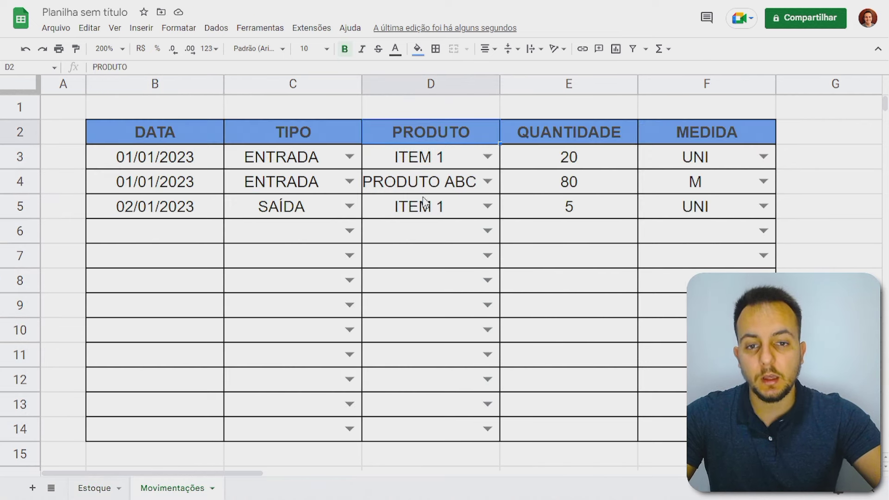
pyautogui.hotkey('ctrl', '2')
pyautogui.moveTo(360, 142); pyautogui.dragTo(504, 166)
pyautogui.moveTo(363, 194); pyautogui.dragTo(504, 221)
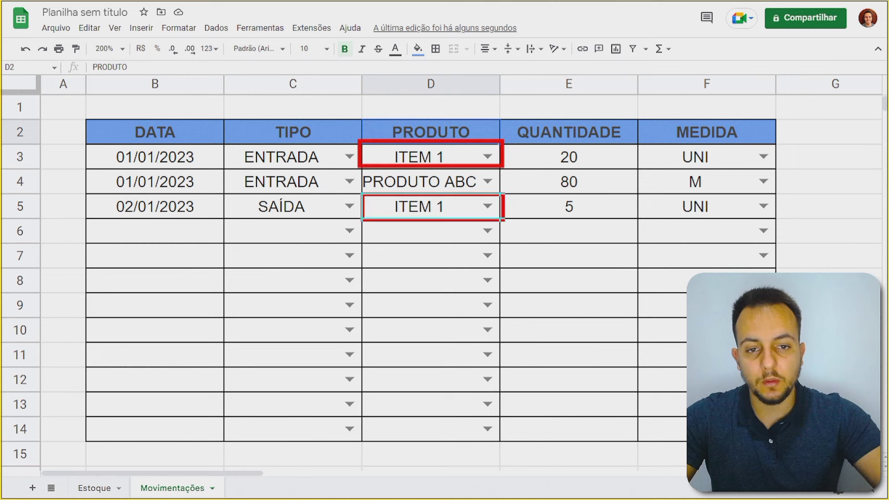
pyautogui.moveTo(515, 149); pyautogui.dragTo(581, 111)
pyautogui.moveTo(523, 208); pyautogui.dragTo(586, 162)
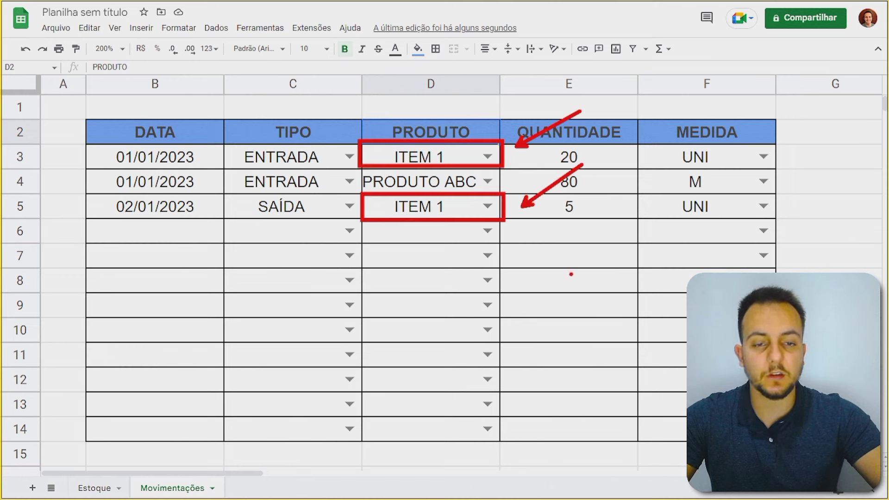
pyautogui.press('Escape')
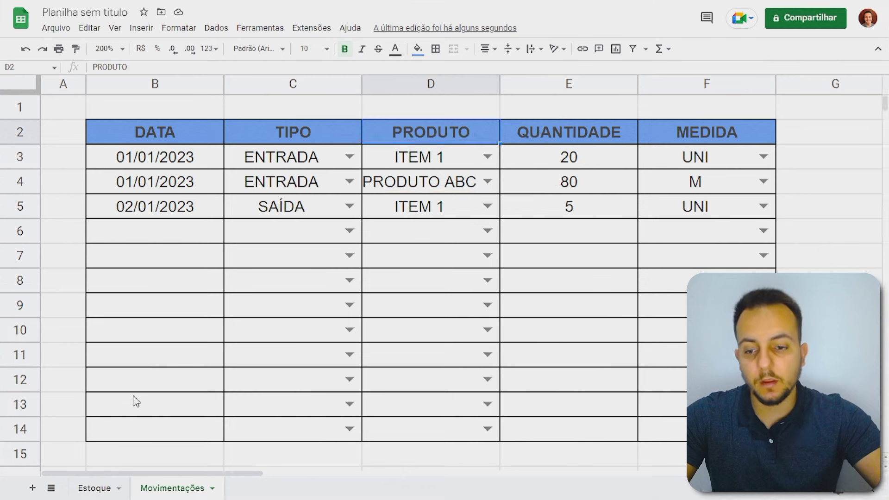
pyautogui.click(93, 487)
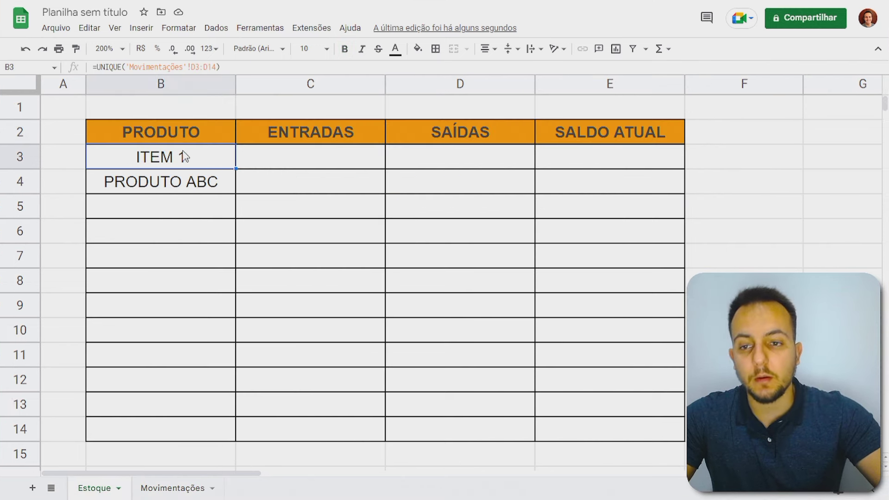
# Examine ITEM 1 in B3 of the Estoque sheet and its ENTRADAS, SAÍDAS and SALDO ATUAL cells in row 3.
pyautogui.hotkey('ctrl', '2')
pyautogui.moveTo(196, 156); pyautogui.dragTo(267, 101)
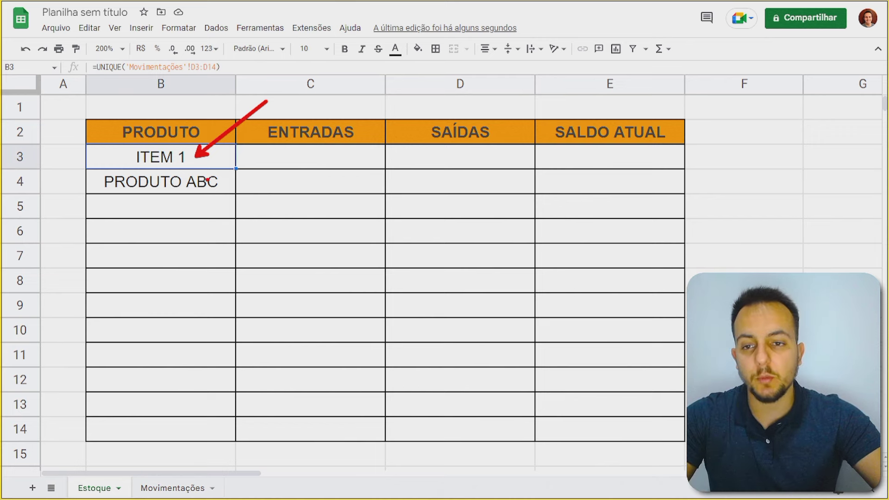
pyautogui.moveTo(174, 144)
pyautogui.mouseDown()
pyautogui.moveTo(117, 167)
pyautogui.moveTo(200, 160)
pyautogui.moveTo(160, 139)
pyautogui.mouseUp()
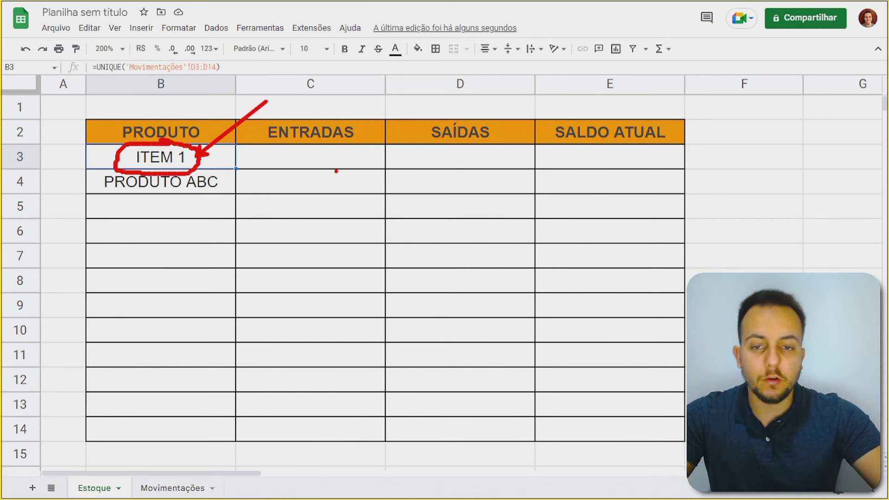
pyautogui.moveTo(304, 149); pyautogui.dragTo(323, 162)
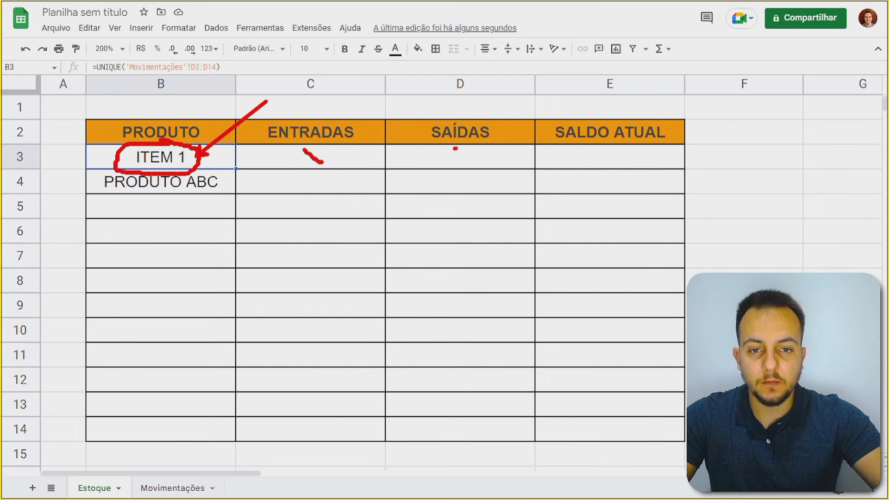
pyautogui.moveTo(455, 148); pyautogui.dragTo(489, 160)
pyautogui.moveTo(584, 149); pyautogui.dragTo(617, 161)
pyautogui.press('Escape')
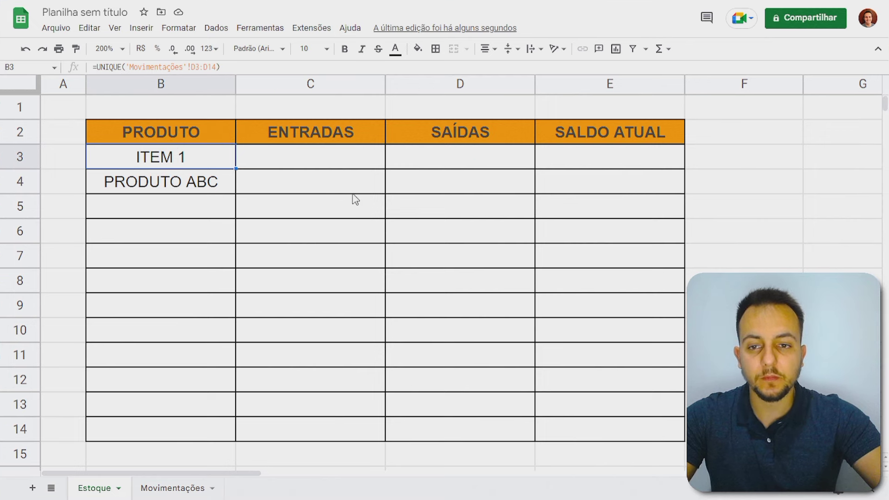
pyautogui.click(312, 163)
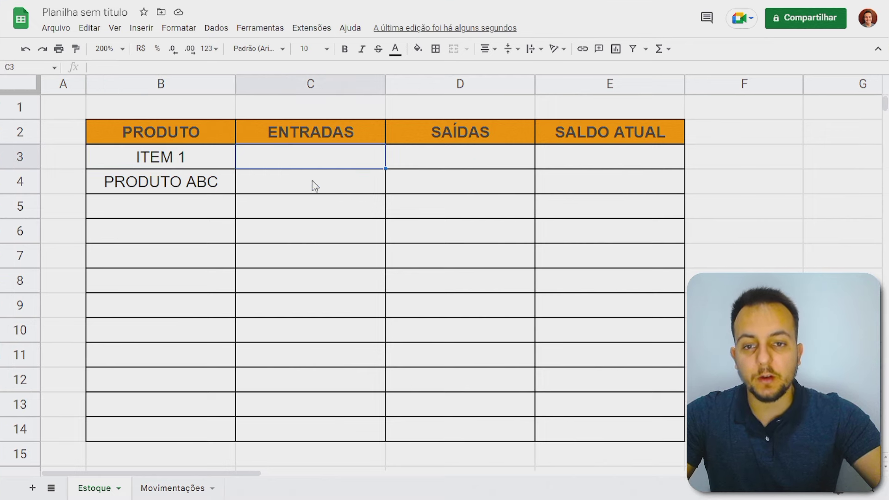
# Examine the quantities in E3:E14 of Movimentações and compare the ITEM 1 entry in row 3 with the ITEM 1 exit in row 5.
pyautogui.click(175, 488)
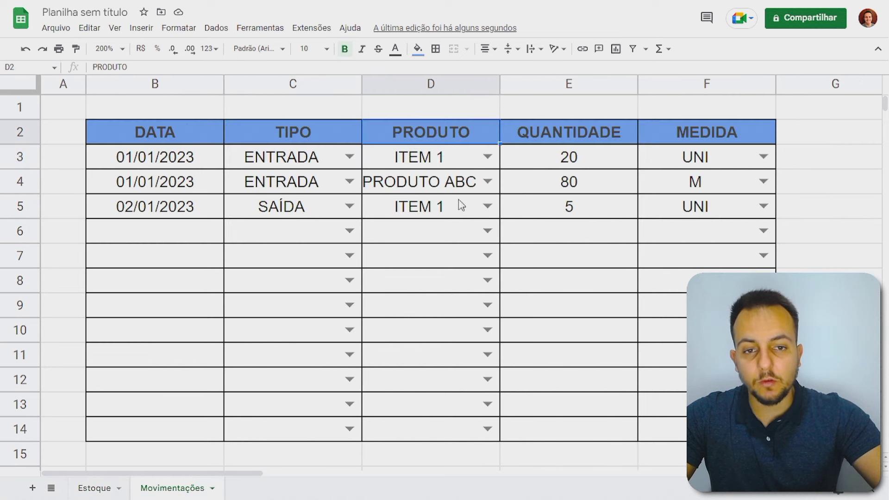
pyautogui.moveTo(558, 164); pyautogui.dragTo(550, 435)
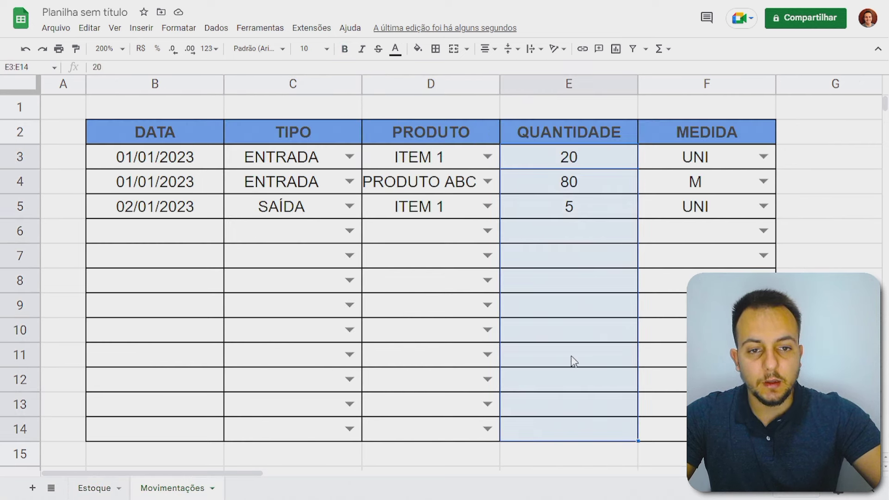
pyautogui.hotkey('ctrl', '2')
pyautogui.moveTo(496, 144)
pyautogui.mouseDown()
pyautogui.moveTo(542, 181)
pyautogui.moveTo(638, 441)
pyautogui.mouseUp()
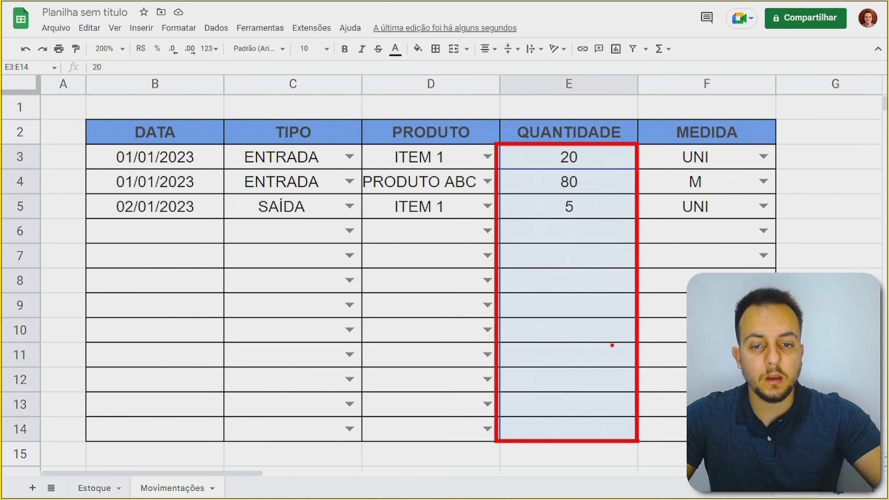
pyautogui.press('Escape')
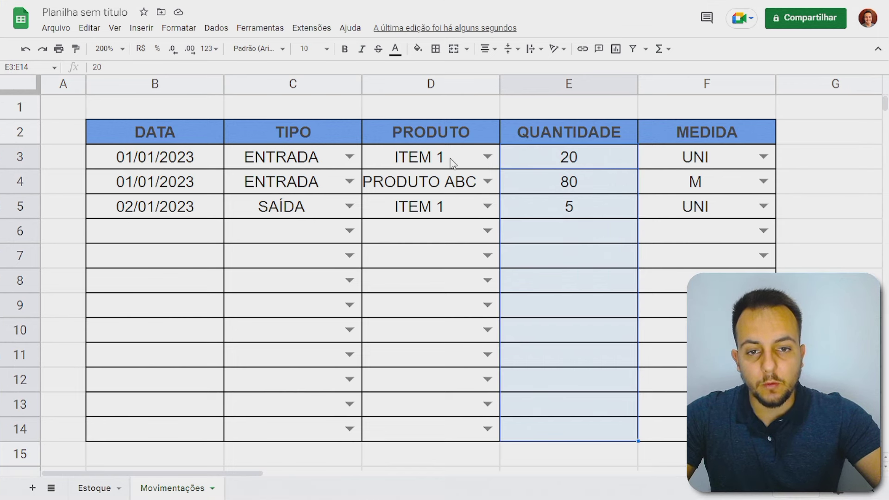
pyautogui.click(452, 162)
pyautogui.hotkey('ctrl', '2')
pyautogui.moveTo(363, 145); pyautogui.dragTo(641, 172)
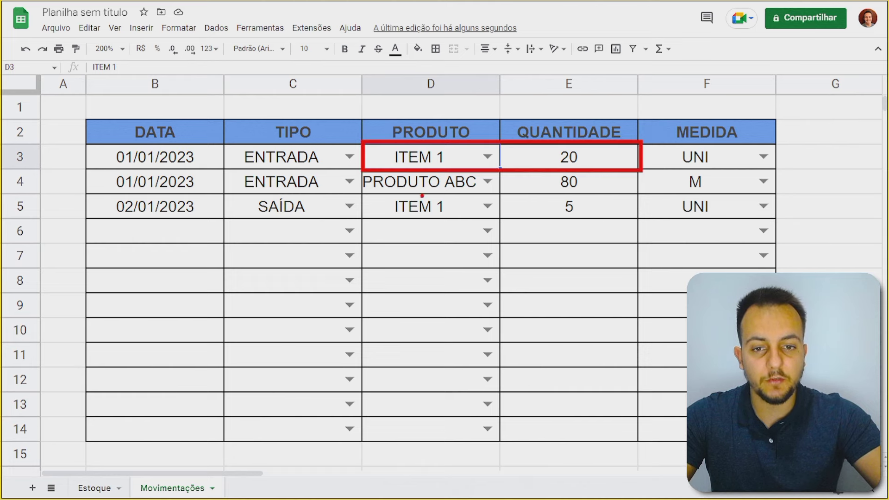
pyautogui.moveTo(360, 191)
pyautogui.mouseDown()
pyautogui.moveTo(429, 208)
pyautogui.moveTo(641, 218)
pyautogui.mouseUp()
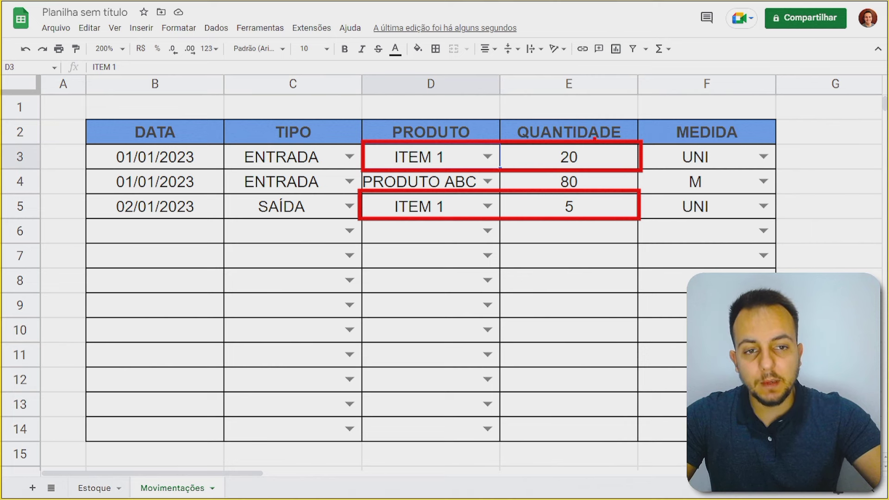
pyautogui.moveTo(601, 105)
pyautogui.mouseDown()
pyautogui.moveTo(657, 98)
pyautogui.moveTo(631, 111)
pyautogui.mouseUp()
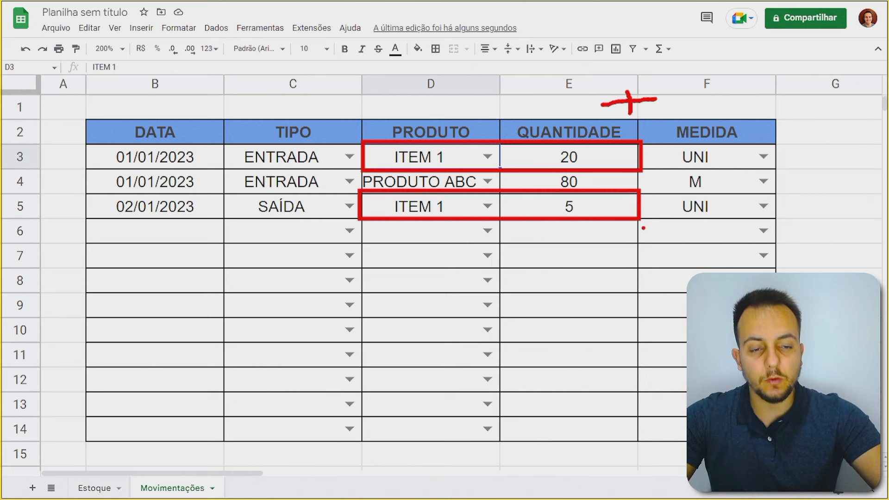
pyautogui.moveTo(612, 230); pyautogui.dragTo(675, 227)
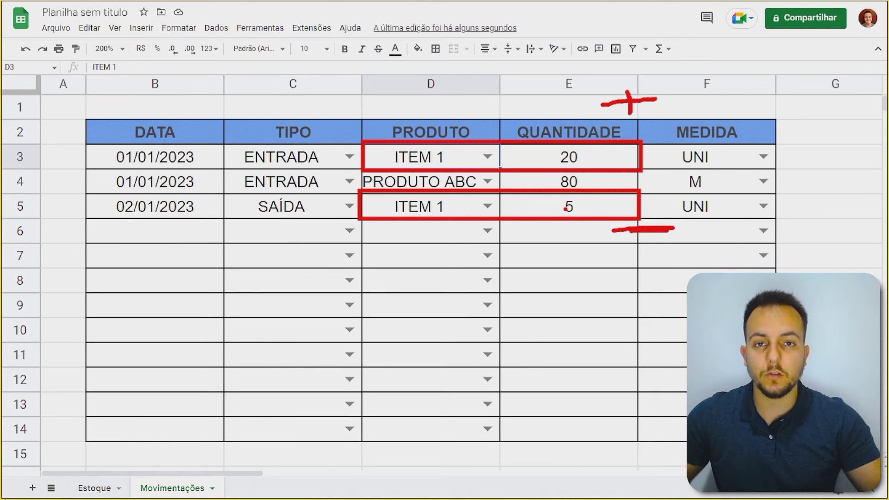
pyautogui.press('Escape')
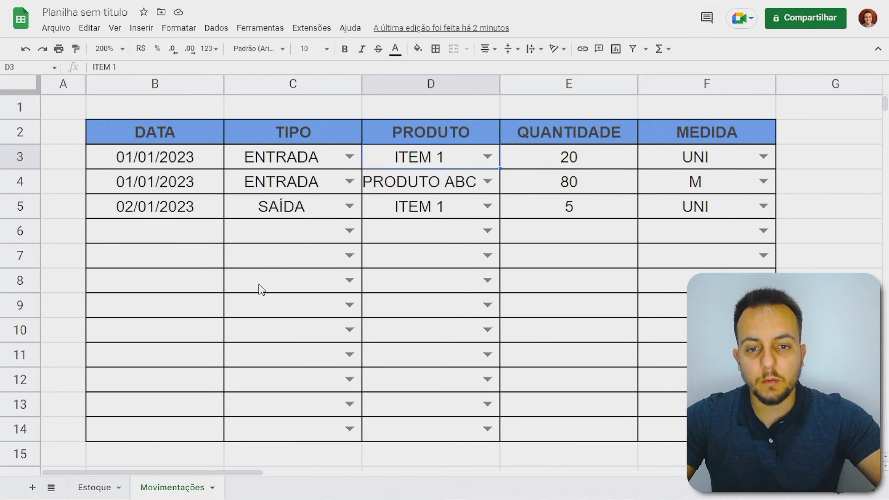
# Review the ENTRADAS column C2:C14 and the SAÍDAS column D2:D14 on the Estoque sheet.
pyautogui.click(92, 488)
pyautogui.moveTo(341, 139); pyautogui.dragTo(310, 431)
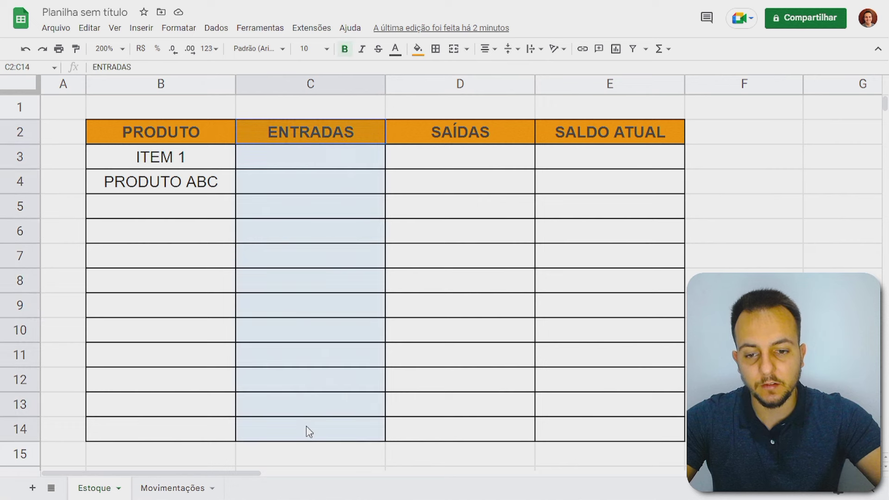
pyautogui.moveTo(481, 139); pyautogui.dragTo(467, 439)
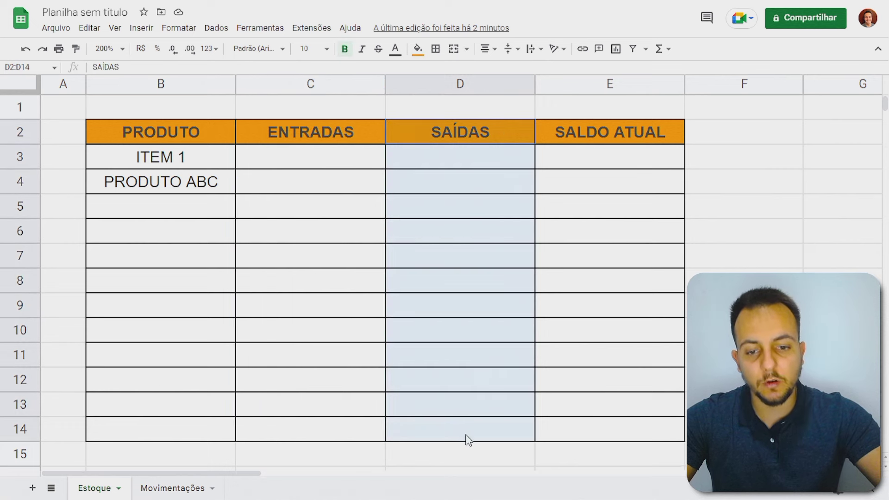
# Start a SOMASES formula in cell C3 of the Estoque sheet with Movimentações!E3:E14 as the sum range.
pyautogui.click(346, 169)
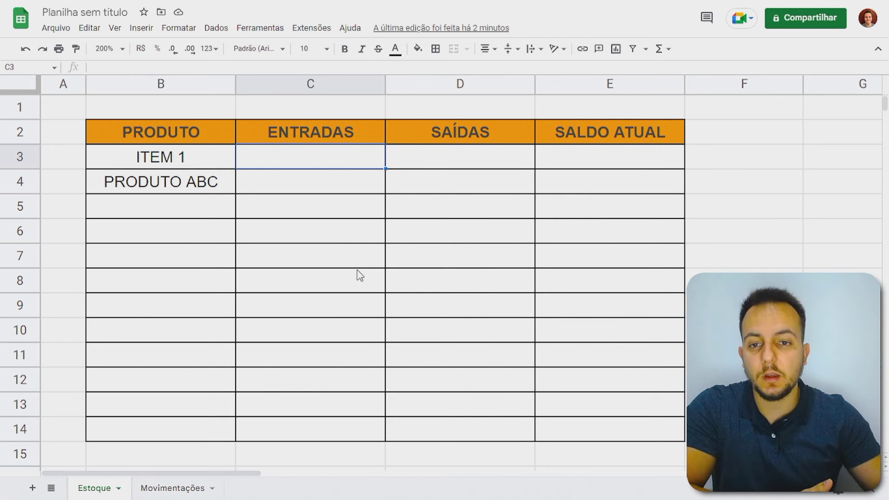
pyautogui.write('=SOMA')
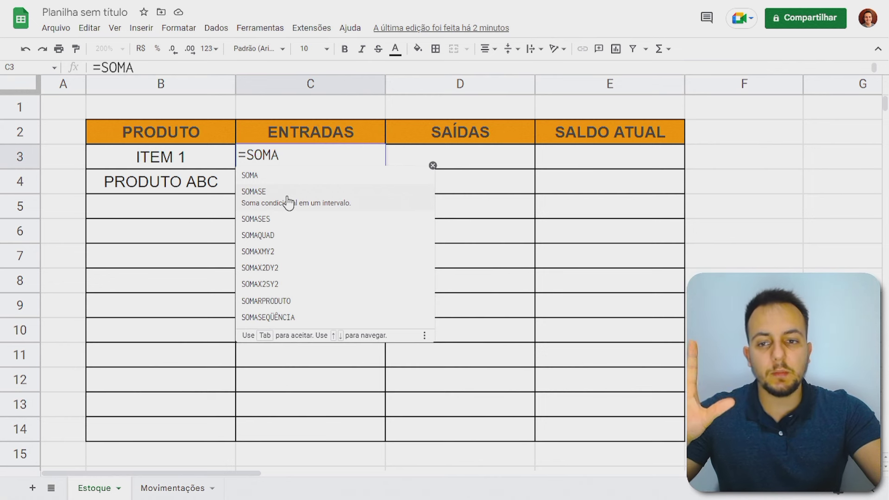
pyautogui.hotkey('ctrl', '2')
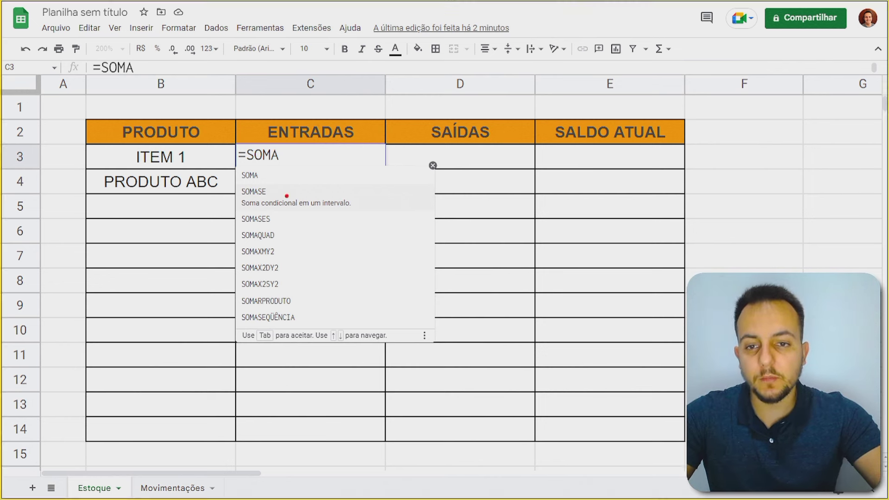
pyautogui.moveTo(133, 139); pyautogui.dragTo(195, 172)
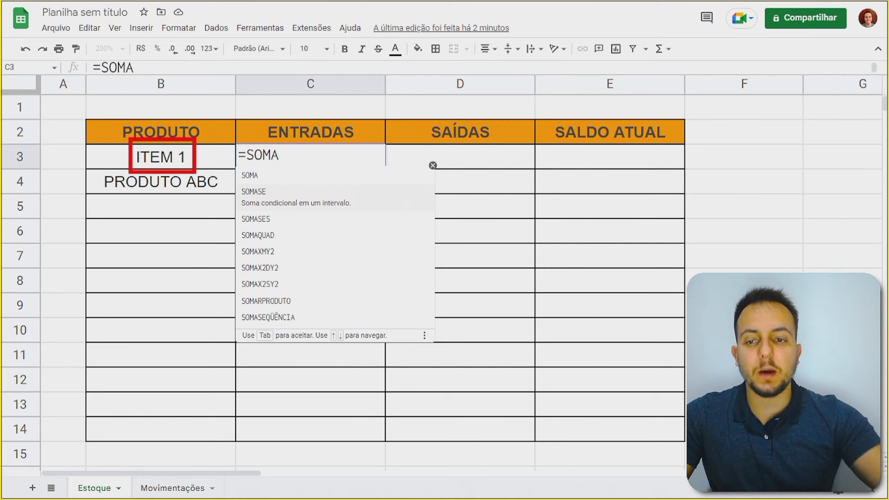
pyautogui.moveTo(255, 115); pyautogui.dragTo(366, 148)
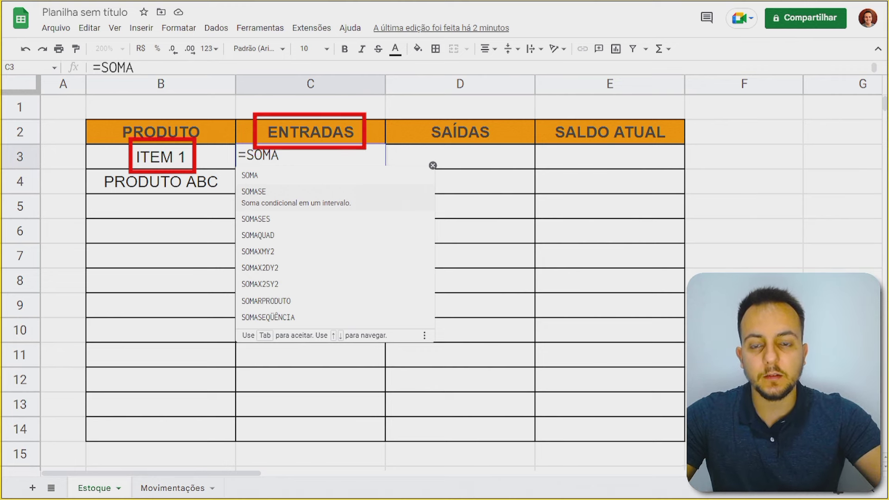
pyautogui.moveTo(405, 108); pyautogui.dragTo(498, 146)
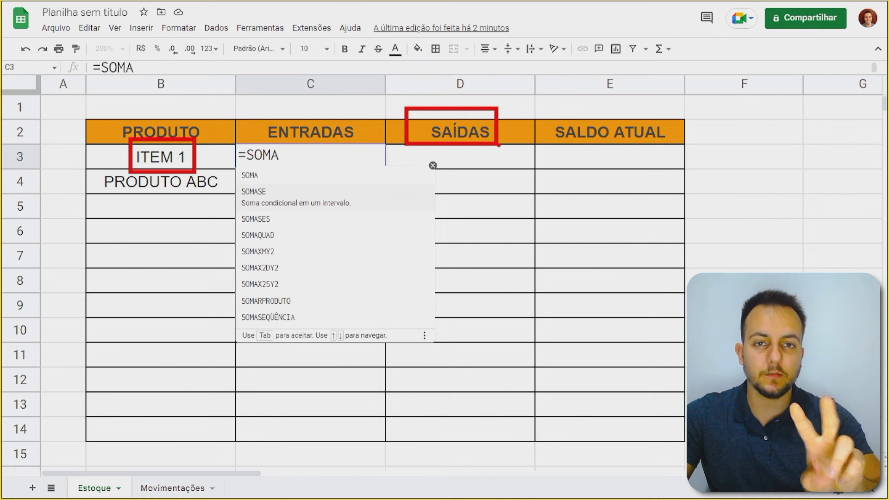
pyautogui.press('Escape')
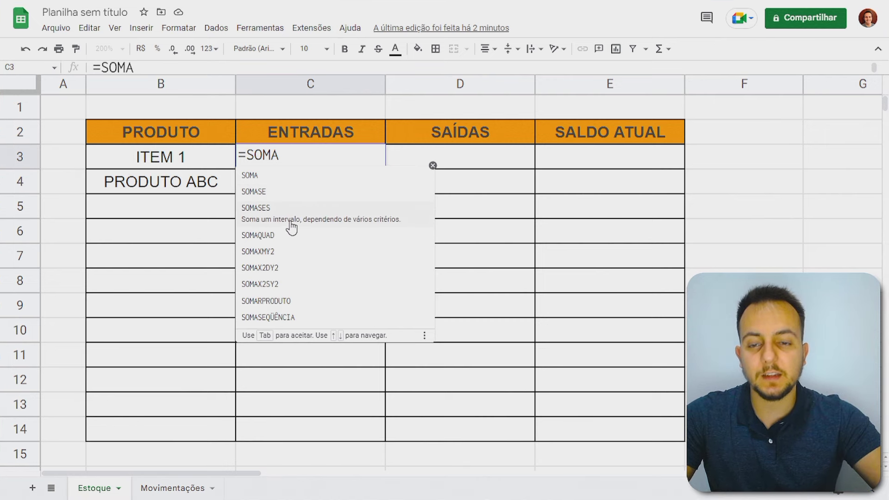
pyautogui.click(291, 227)
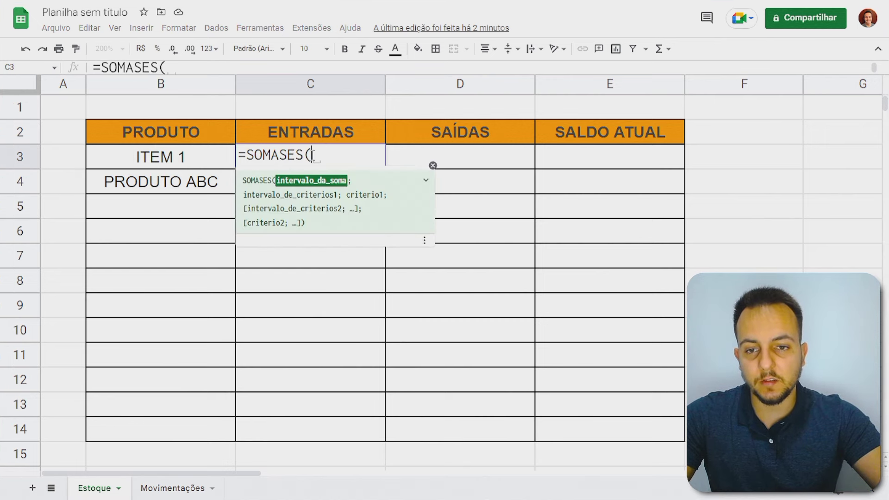
pyautogui.click(319, 178)
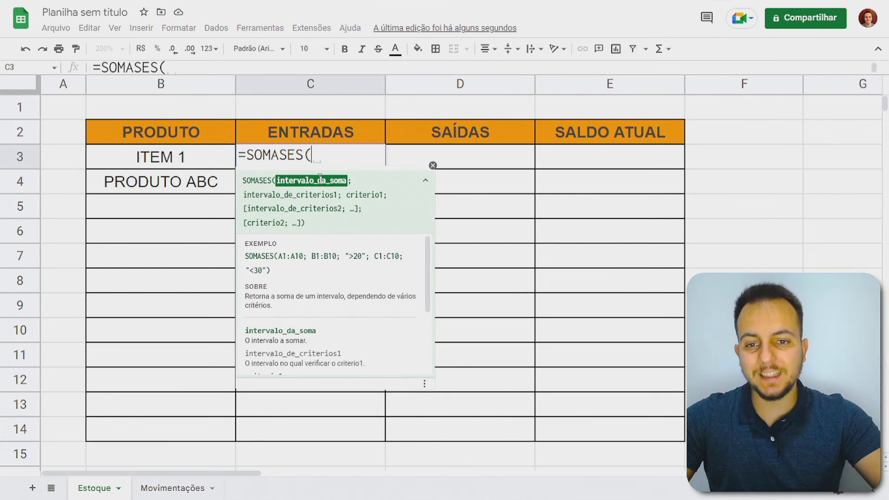
pyautogui.click(162, 488)
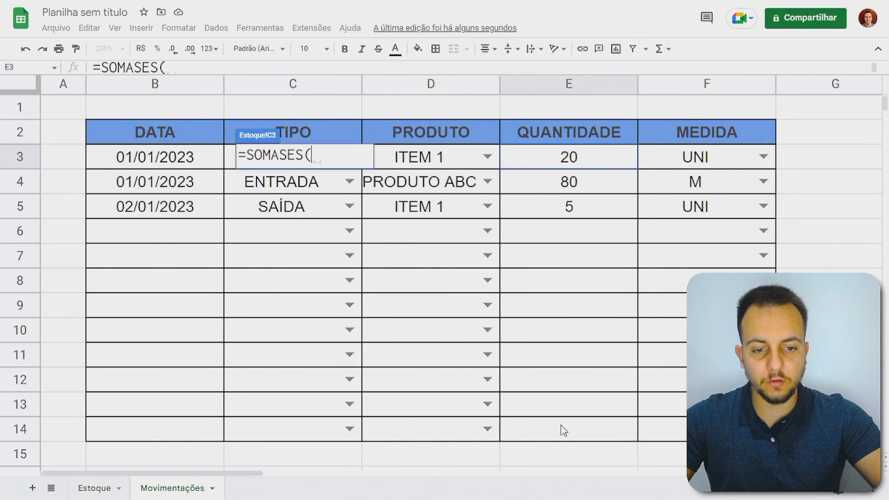
pyautogui.moveTo(564, 430); pyautogui.dragTo(597, 169)
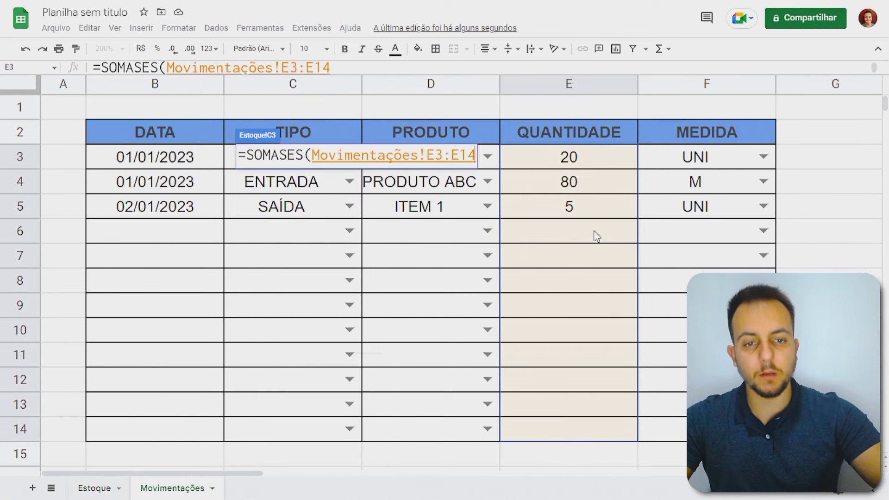
pyautogui.write(';')
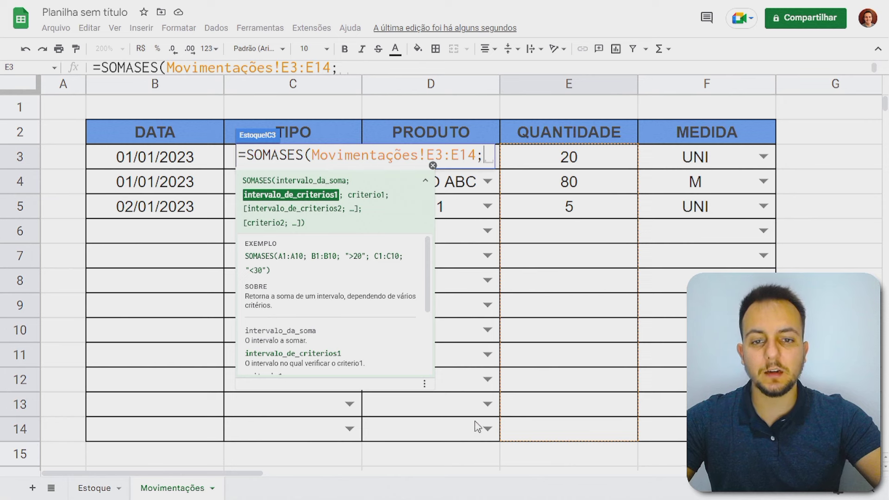
# Add Movimentações!D3:D14 as the first criteria range of the SOMASES formula, with Estoque cell B3 as its criterion.
pyautogui.moveTo(453, 428)
pyautogui.mouseDown()
pyautogui.moveTo(452, 311)
pyautogui.moveTo(468, 165)
pyautogui.mouseUp()
pyautogui.write(';')
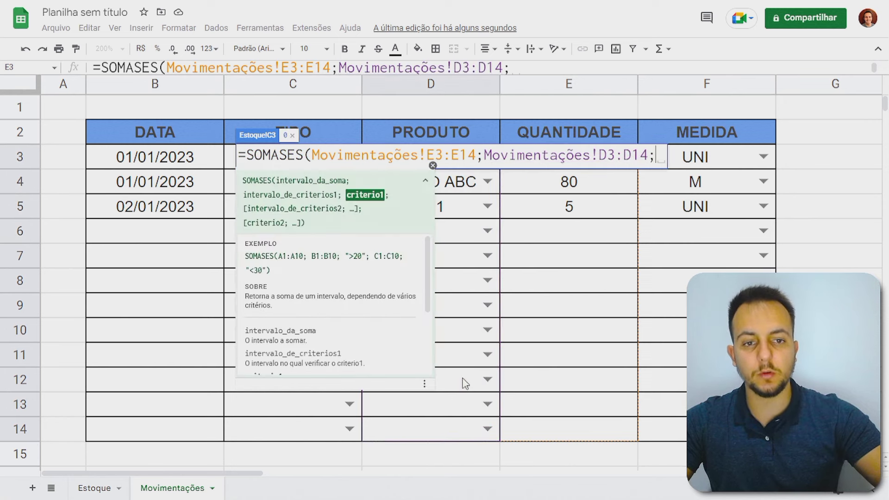
pyautogui.click(98, 488)
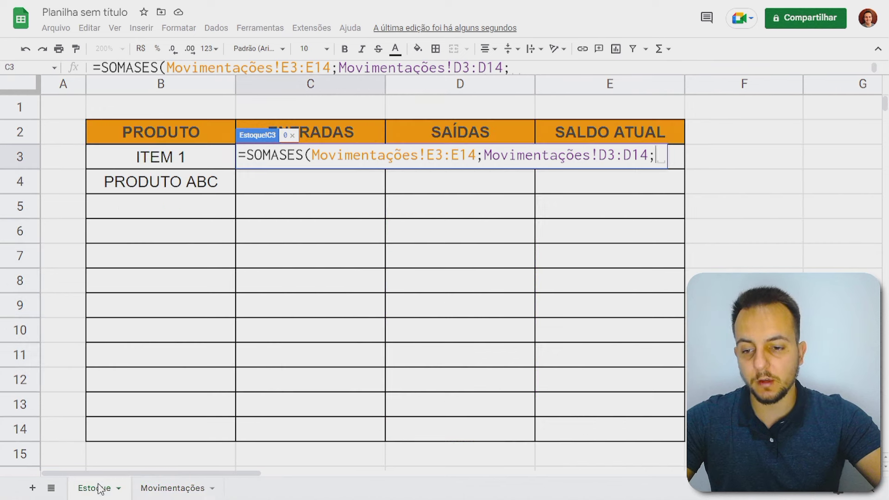
pyautogui.click(155, 160)
pyautogui.write(';')
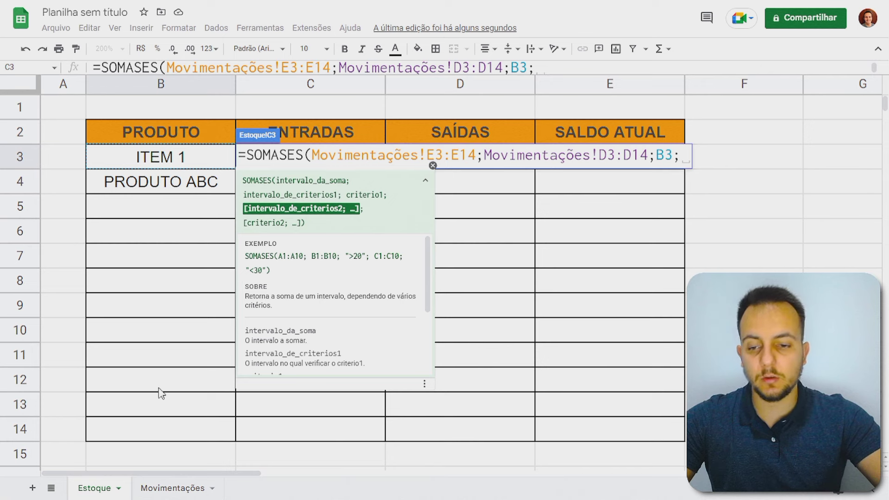
# Switch to Movimentações for the second criteria range and remove the unwanted Movimentações!E3 reference from the end of the SOMASES formula.
pyautogui.click(172, 487)
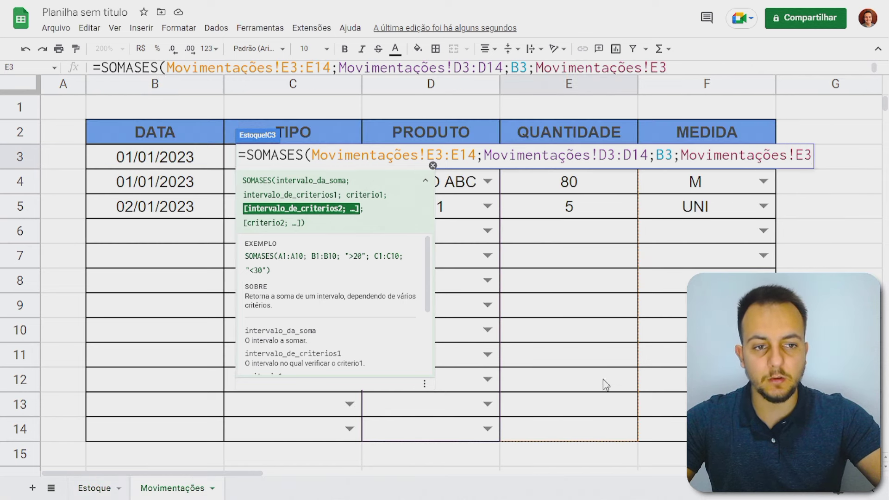
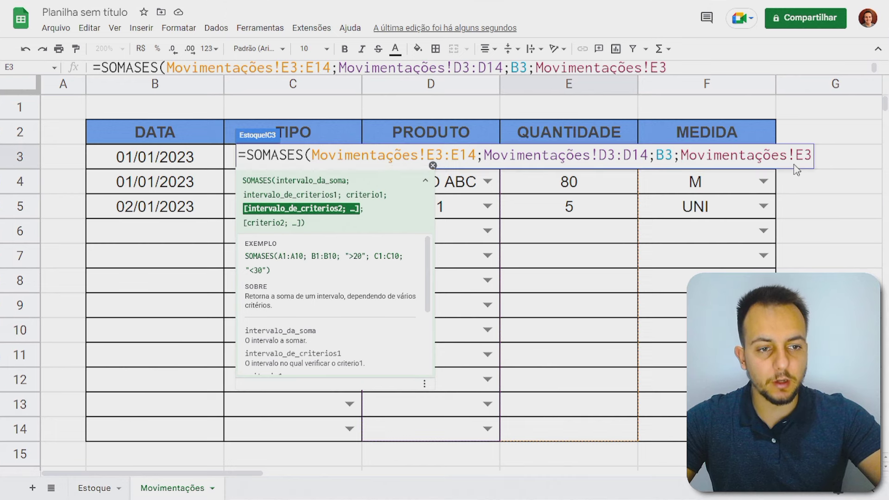
pyautogui.click(682, 157)
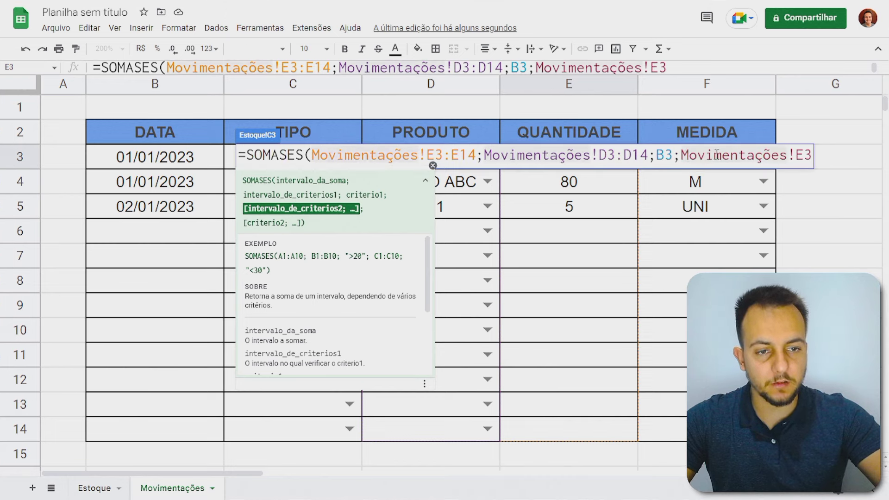
pyautogui.press('Delete')
pyautogui.press('Delete')
pyautogui.press('Delete')
pyautogui.press('Delete')
pyautogui.press('Delete')
pyautogui.press('Delete')
pyautogui.press('Delete')
pyautogui.press('Delete')
pyautogui.press('Delete')
pyautogui.press('Delete')
pyautogui.press('Delete')
pyautogui.press('Delete')
pyautogui.press('Delete')
pyautogui.press('Delete')
pyautogui.press('Delete')
pyautogui.press('Delete')
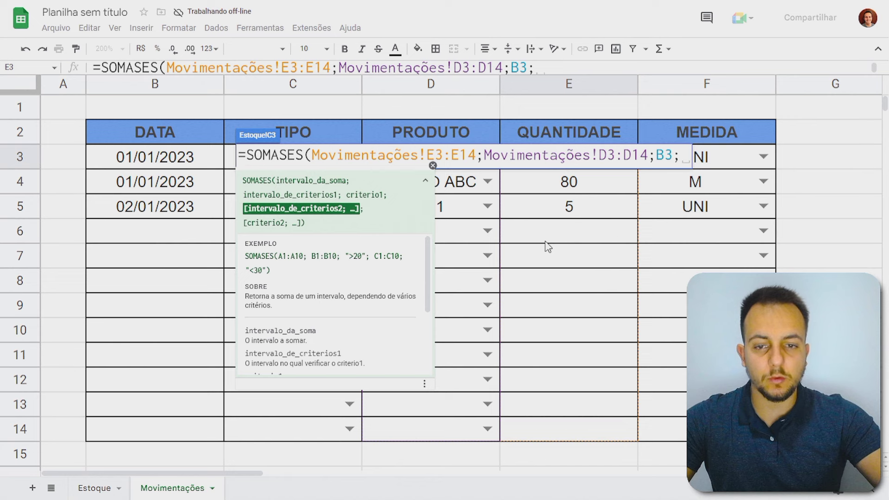
# Add Movimentações!C3:C14 as the second criteria range with Estoque cell C2 as its criterion, complete the formula, and decline the suggested autofill.
pyautogui.moveTo(284, 430); pyautogui.dragTo(316, 167)
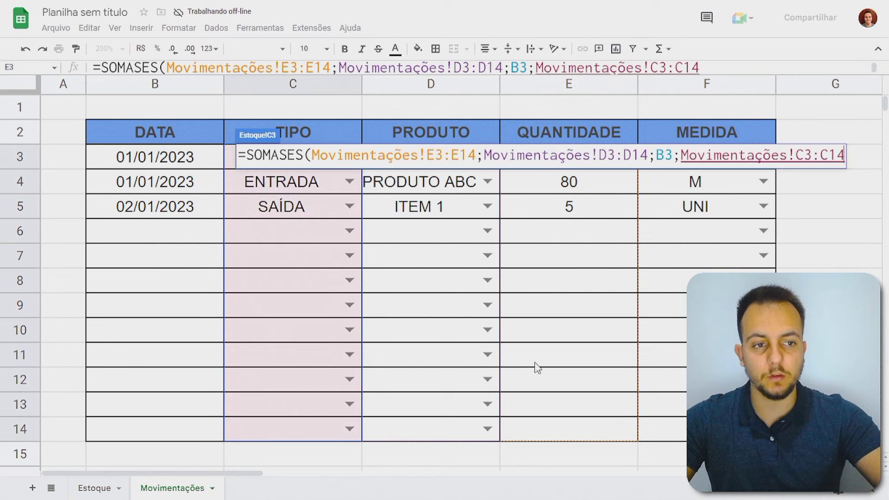
pyautogui.write(';')
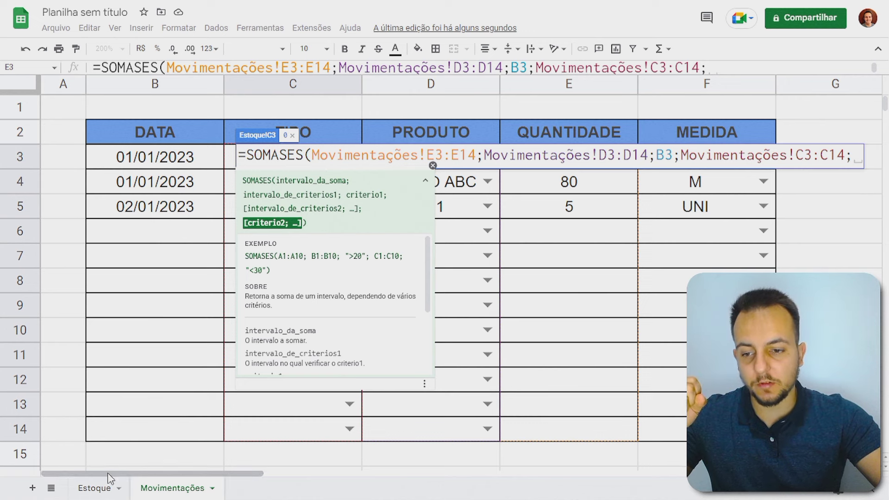
pyautogui.click(97, 488)
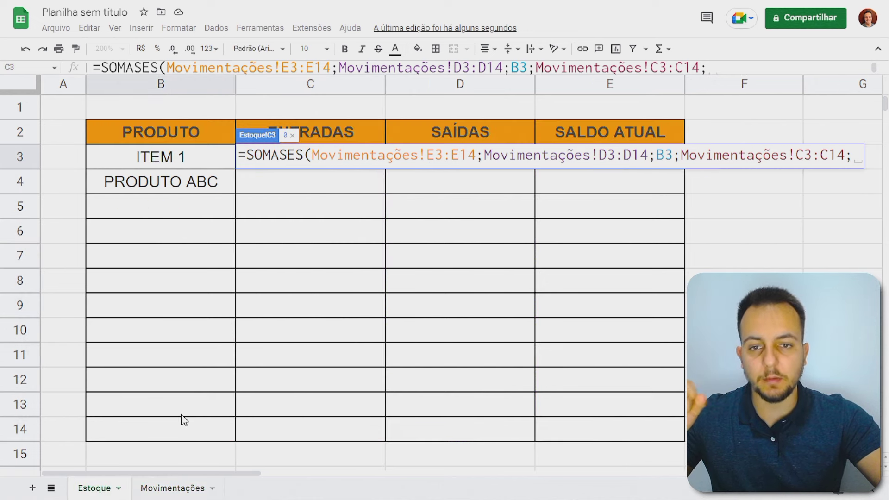
pyautogui.click(357, 131)
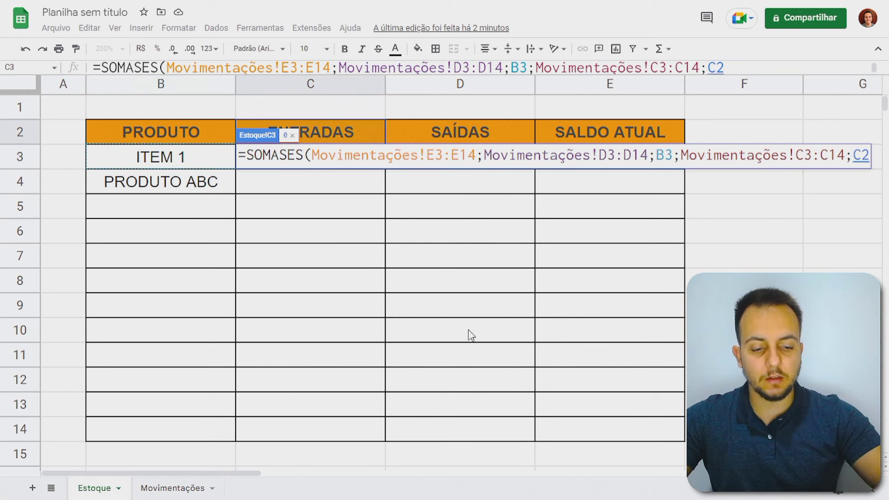
pyautogui.press('Return')
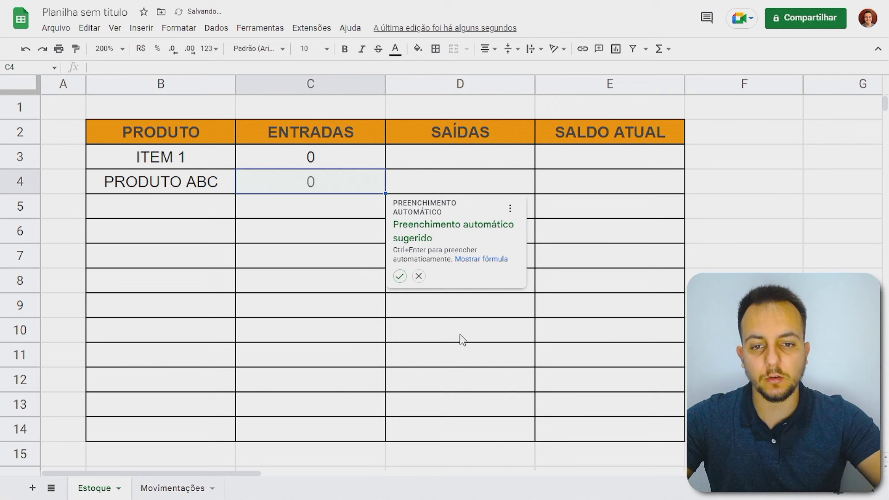
pyautogui.click(419, 276)
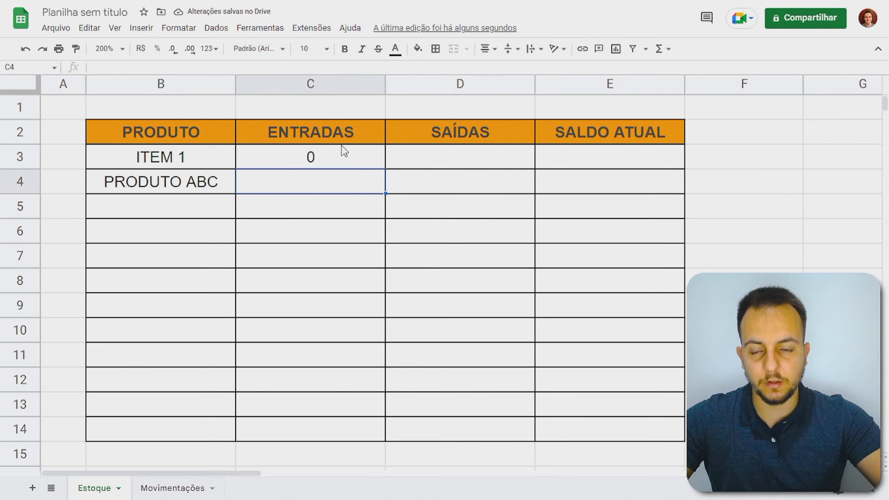
# Compare the ENTRADAS header in Estoque cell C2 with the TIPO entries on the Movimentações sheet.
pyautogui.click(368, 129)
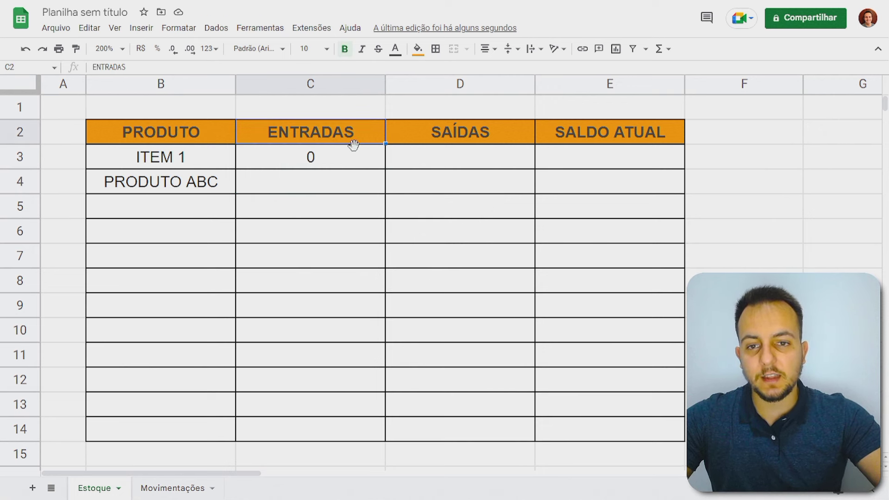
pyautogui.click(159, 489)
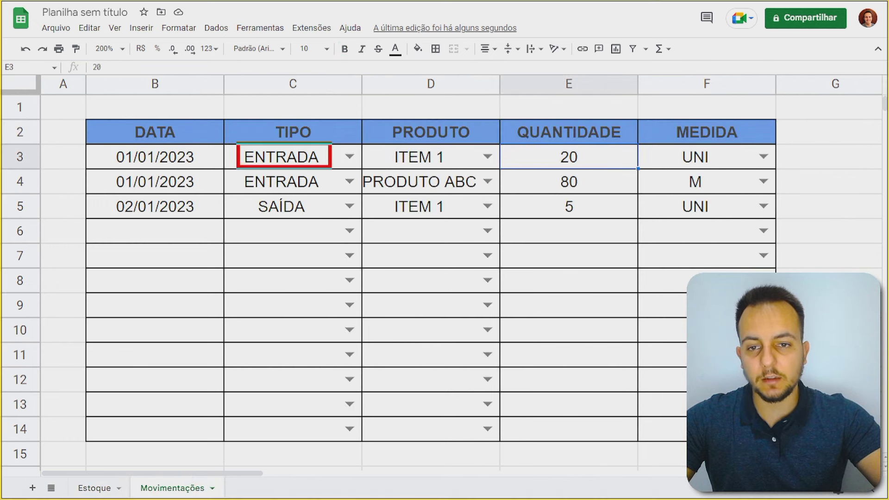
pyautogui.click(93, 487)
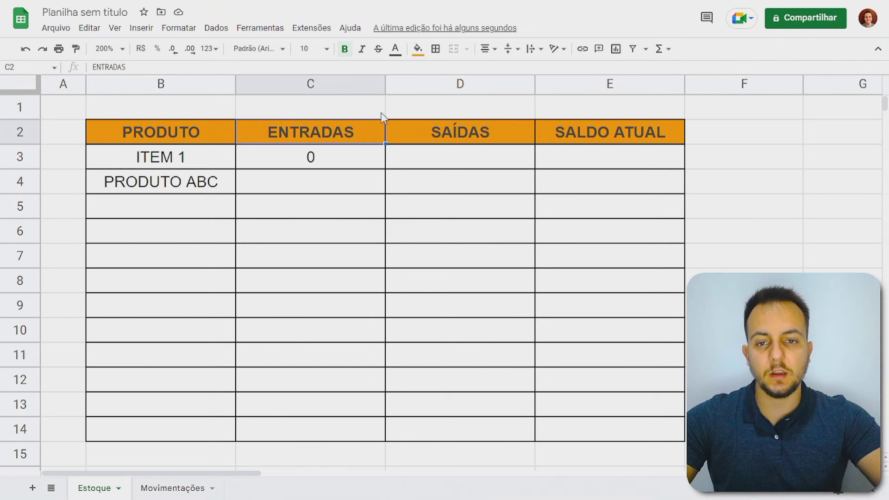
# Try the header in Estoque cell C2 as ENTRADA and undo the change.
pyautogui.press('F2')
pyautogui.press('BackSpace')
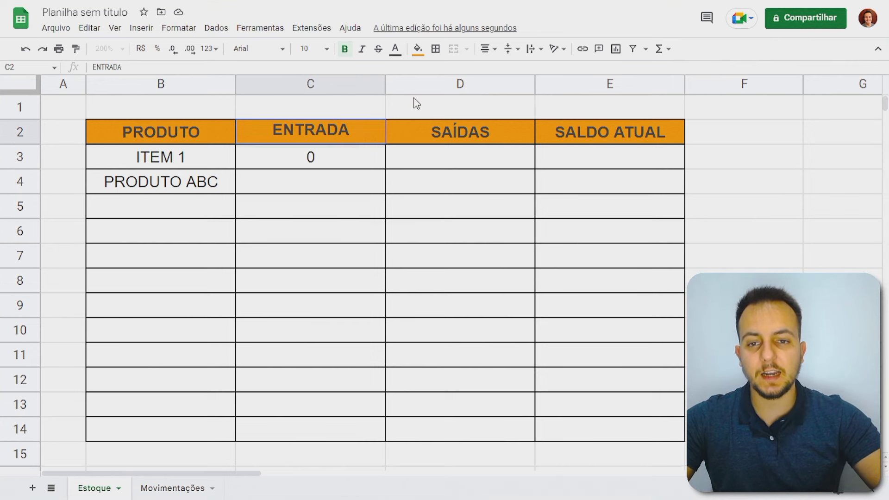
pyautogui.press('Return')
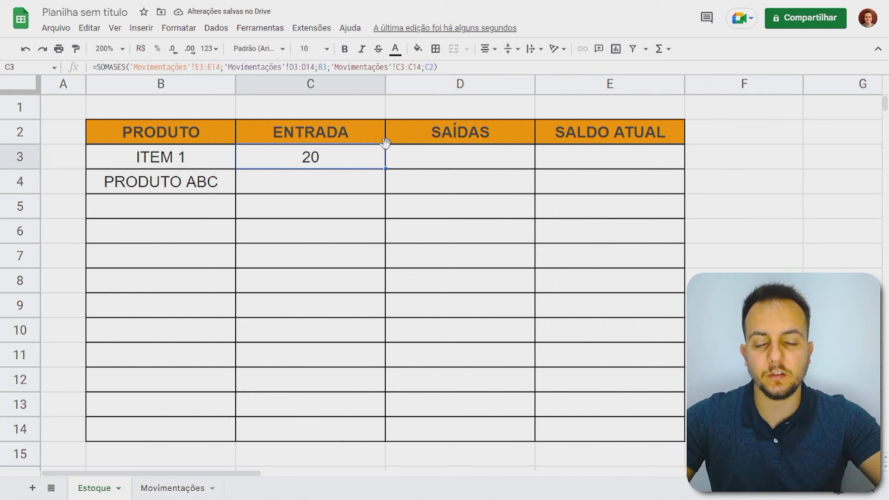
pyautogui.hotkey('ctrl', 'z')
# Replace the C2 criterion in the SOMASES formula of Estoque cell C3 with the text "ENTRADA".
pyautogui.click(350, 163)
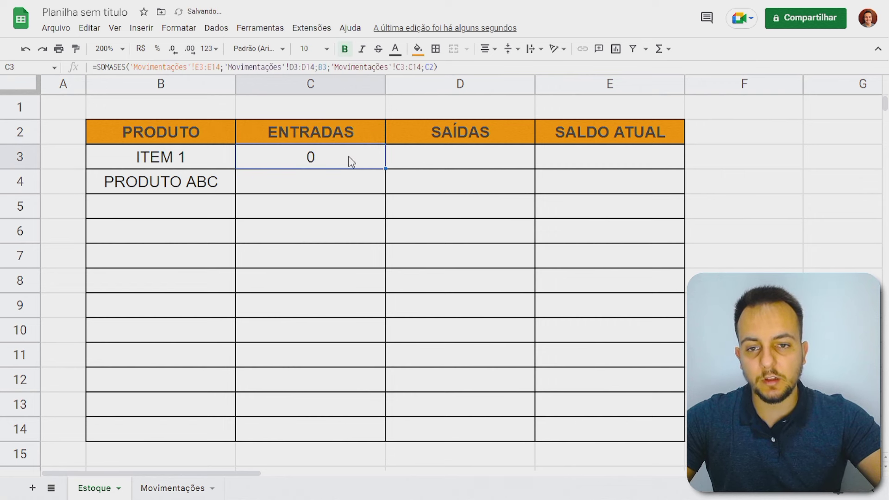
pyautogui.doubleClick(350, 163)
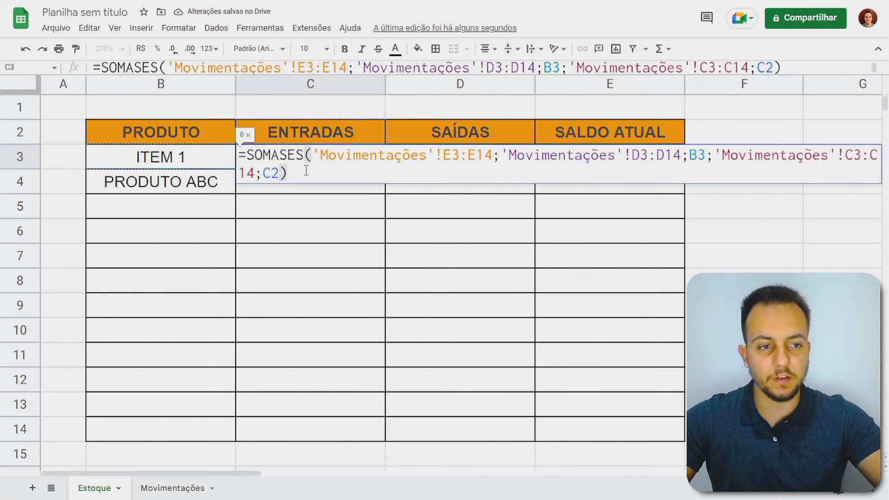
pyautogui.click(278, 176)
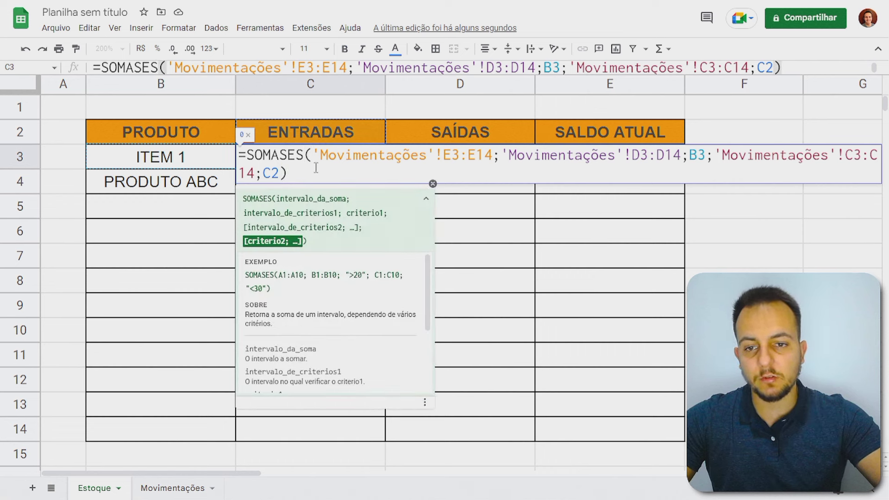
pyautogui.press('BackSpace')
pyautogui.press('BackSpace')
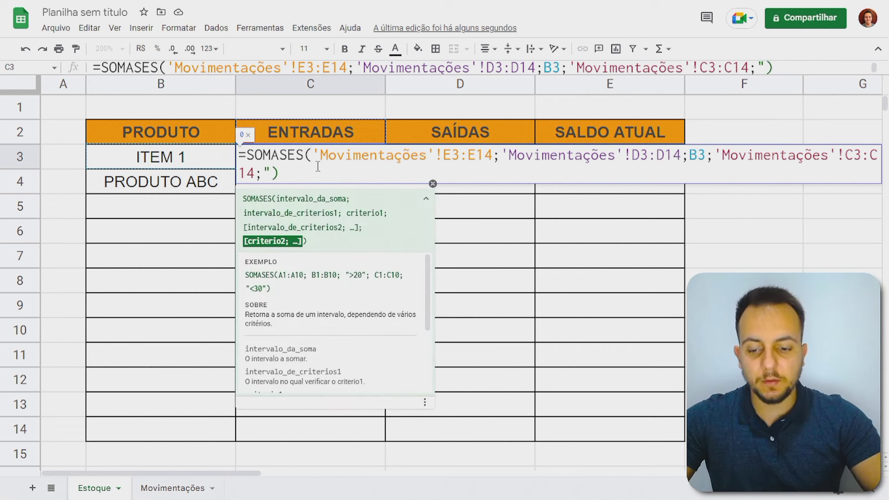
pyautogui.write('ENTRADA"')
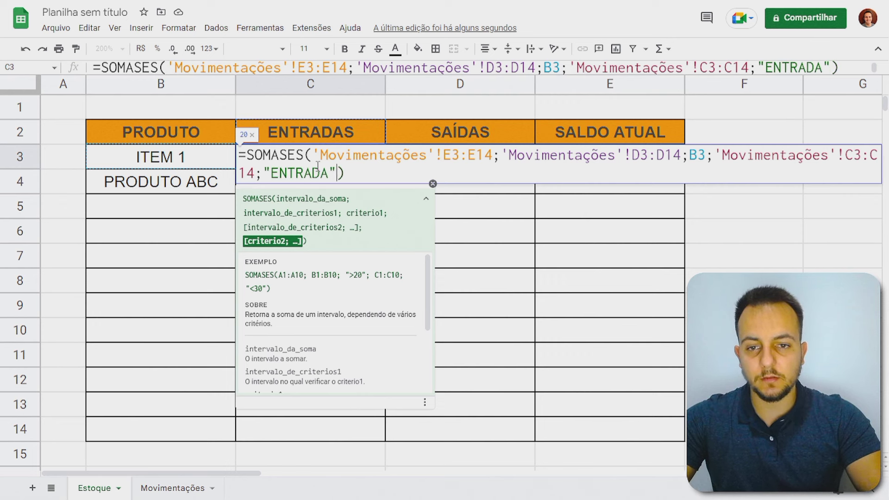
pyautogui.press('Return')
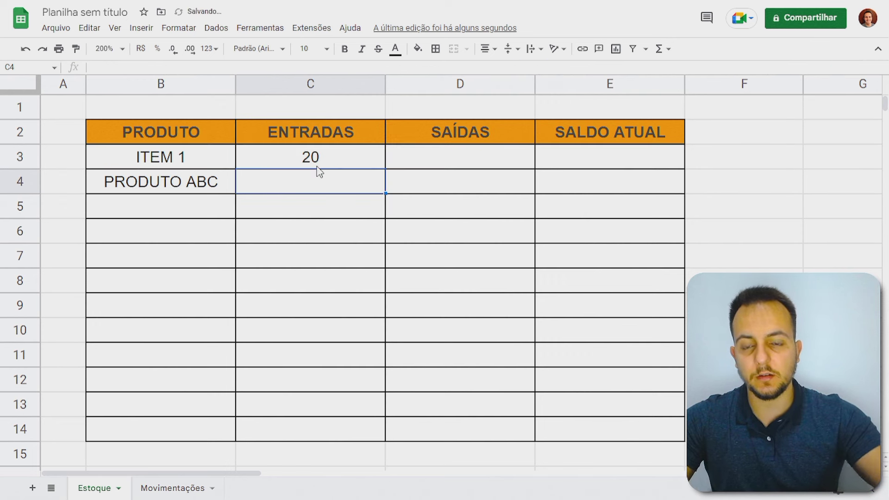
# Make the sum range of the SOMASES formula in cell C3 absolute as 'Movimentações'!$E$3:$E$14.
pyautogui.click(358, 156)
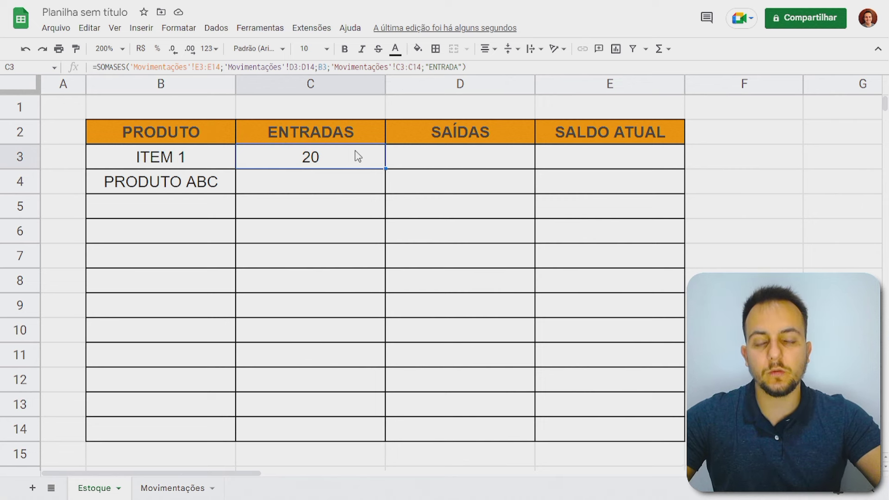
pyautogui.doubleClick(358, 157)
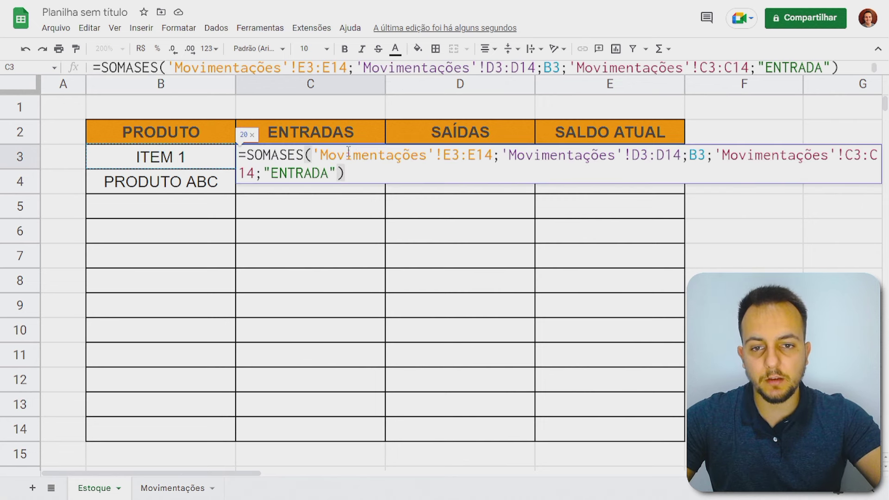
pyautogui.click(349, 154)
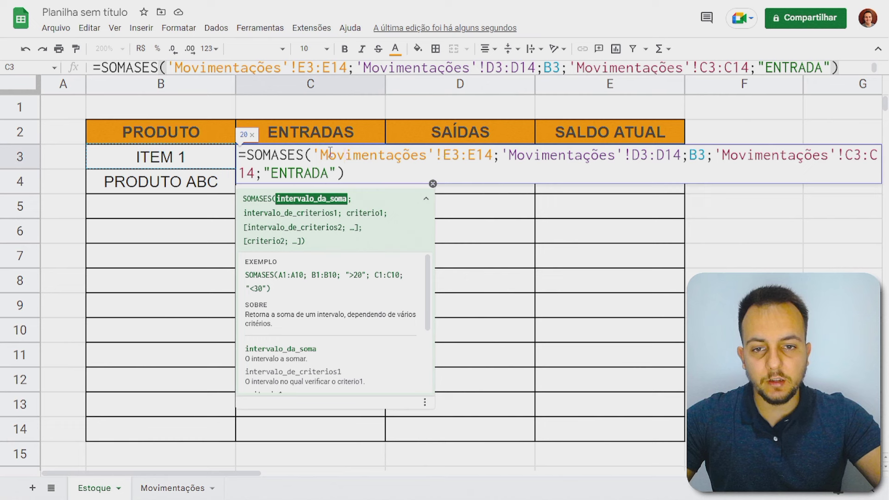
pyautogui.moveTo(444, 158); pyautogui.dragTo(492, 161)
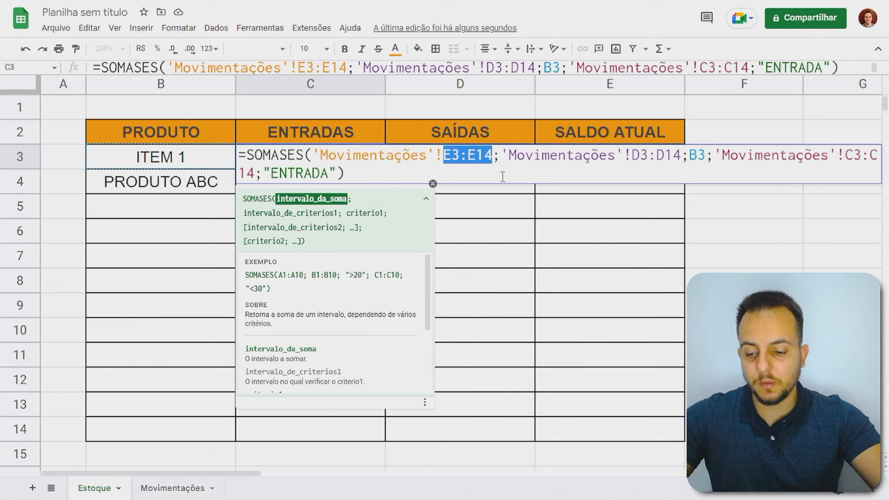
pyautogui.press('F4')
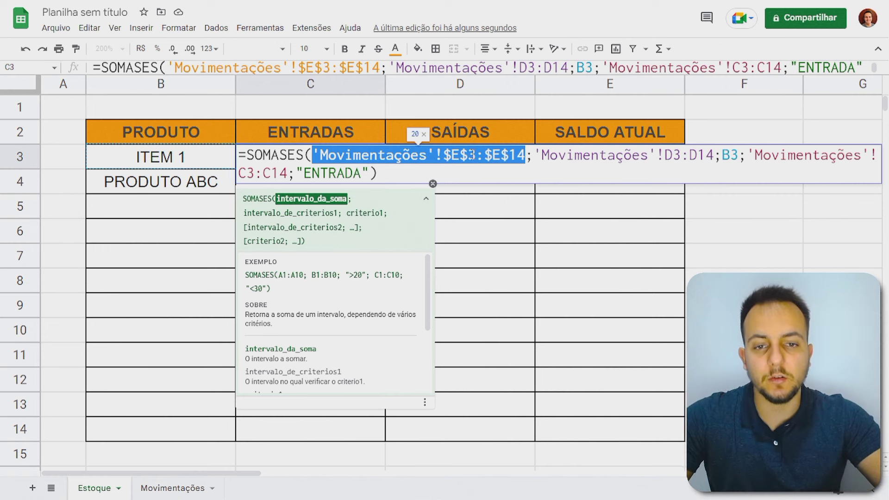
pyautogui.click(468, 156)
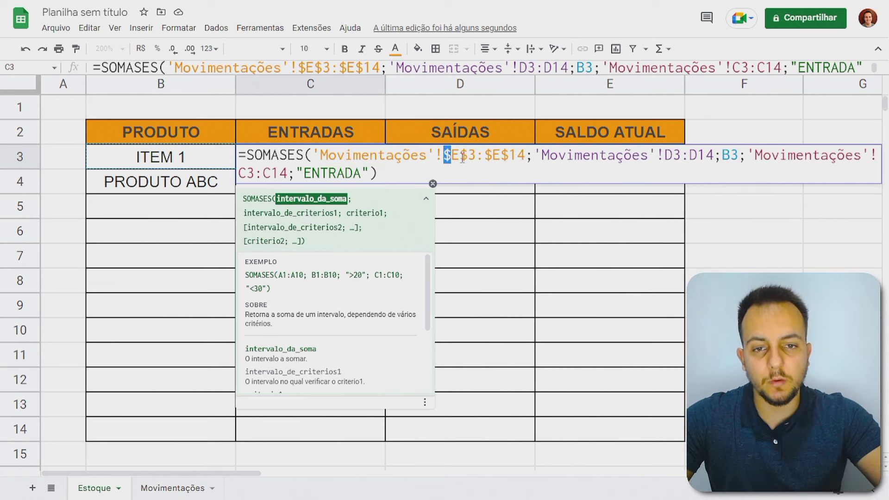
# Make both criteria ranges of the SOMASES formula absolute as $D$3:$D$14 and $C$3:$C$14, keeping B3 relative, and apply the formula.
pyautogui.moveTo(460, 156); pyautogui.dragTo(715, 155)
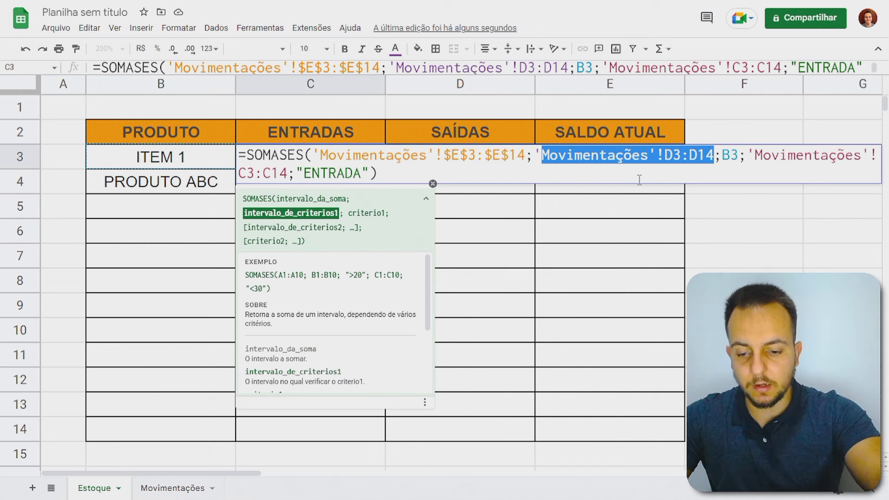
pyautogui.press('F4')
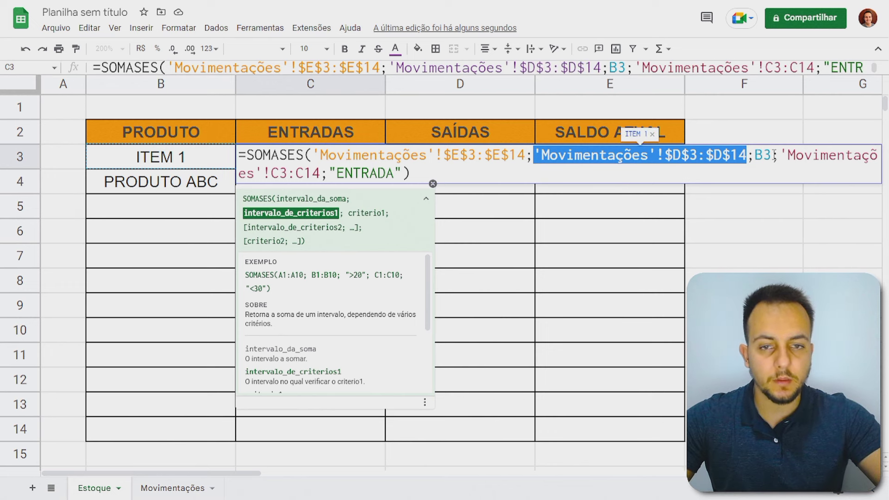
pyautogui.moveTo(788, 155); pyautogui.dragTo(321, 171)
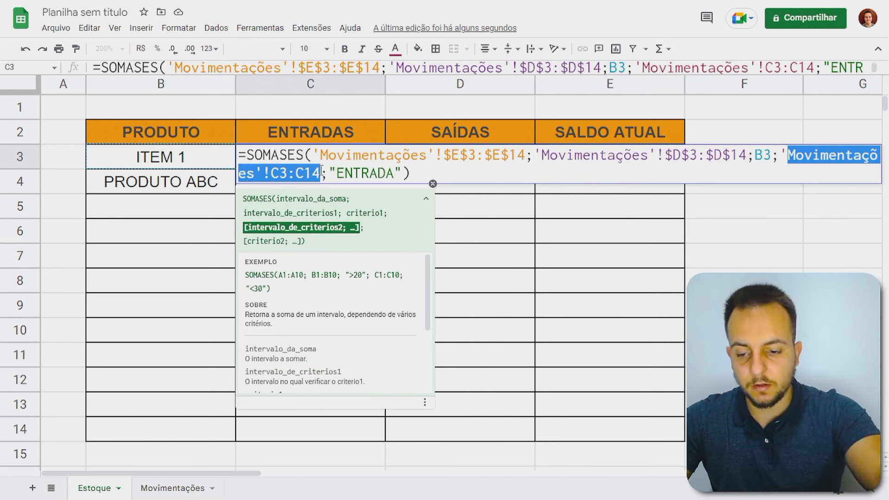
pyautogui.press('F4')
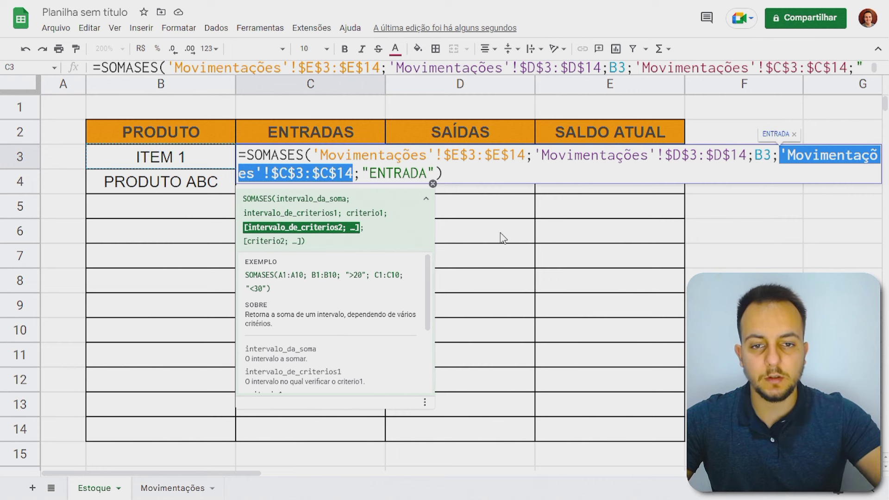
pyautogui.press('Return')
# Fill the SOMASES formula from cell C3 down through C14 in the ENTRADAS column.
pyautogui.click(360, 157)
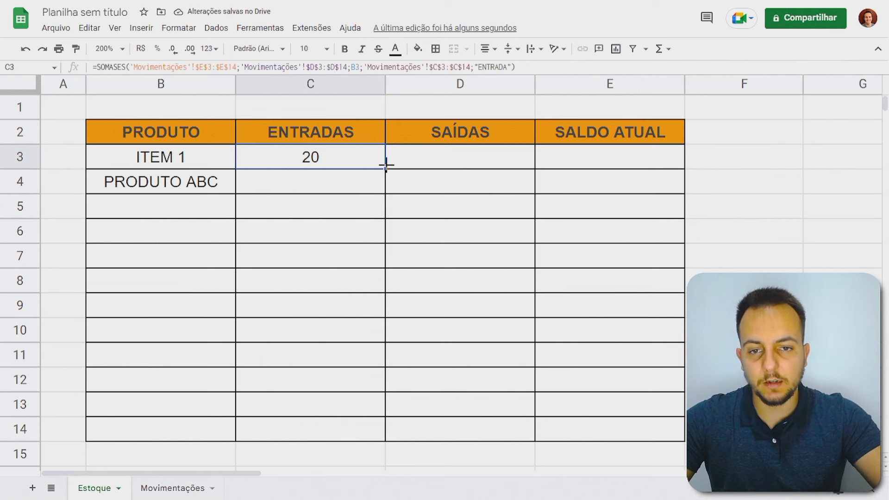
pyautogui.moveTo(386, 165); pyautogui.dragTo(347, 429)
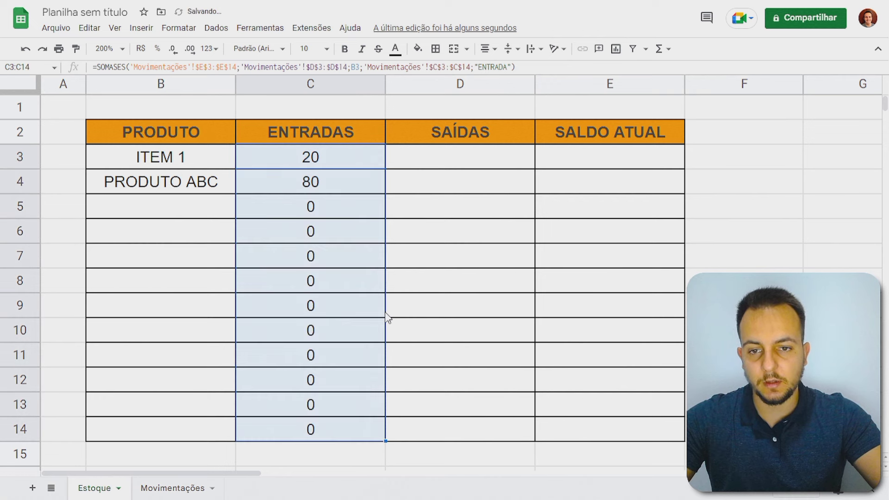
pyautogui.click(330, 226)
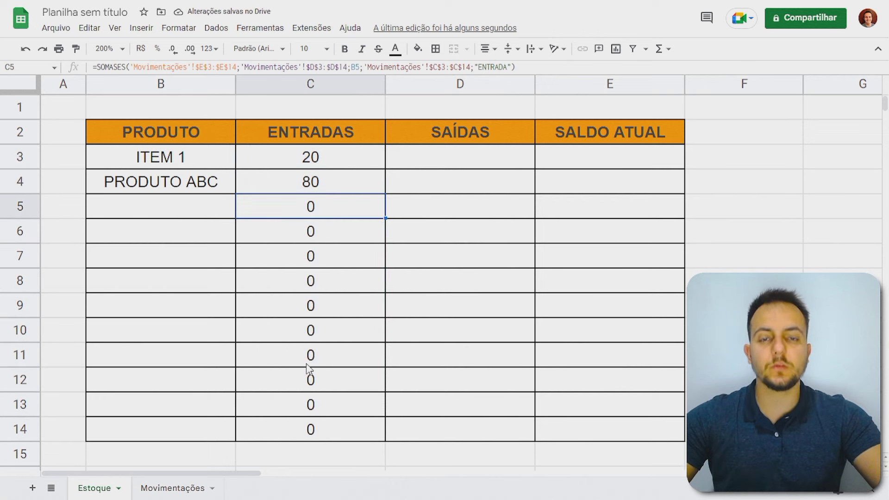
# Check the PRODUTO ABC entry total on Estoque against its recorded quantity on the Movimentações sheet.
pyautogui.hotkey('ctrl', '2')
pyautogui.moveTo(88, 168)
pyautogui.mouseDown()
pyautogui.moveTo(192, 199)
pyautogui.moveTo(401, 195)
pyautogui.moveTo(512, 162)
pyautogui.mouseUp()
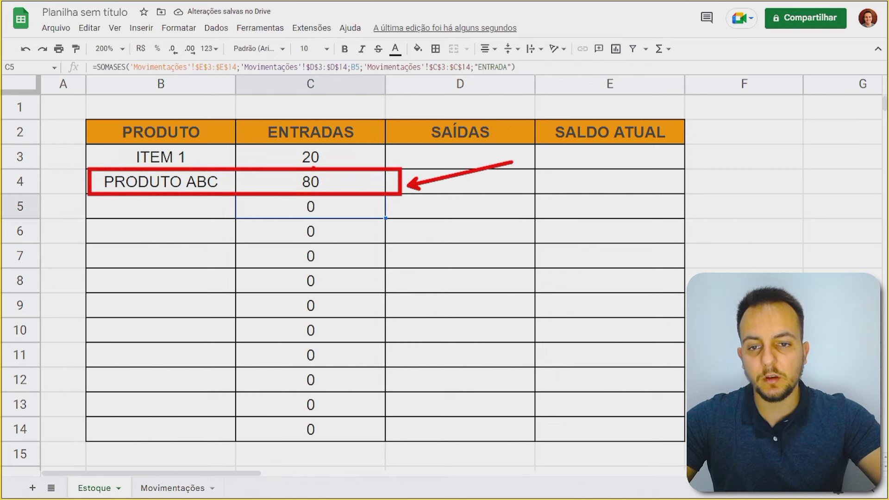
pyautogui.moveTo(314, 168)
pyautogui.mouseDown()
pyautogui.moveTo(335, 189)
pyautogui.moveTo(324, 163)
pyautogui.moveTo(347, 173)
pyautogui.mouseUp()
pyautogui.press('Escape')
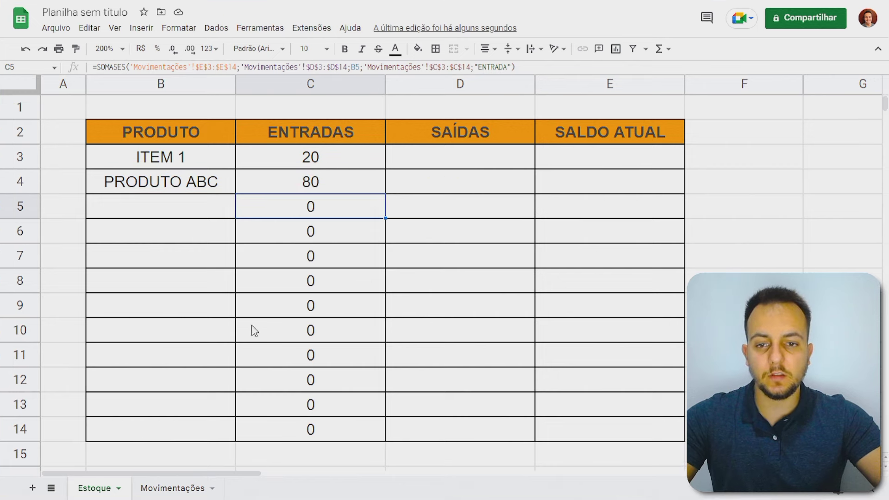
pyautogui.click(175, 486)
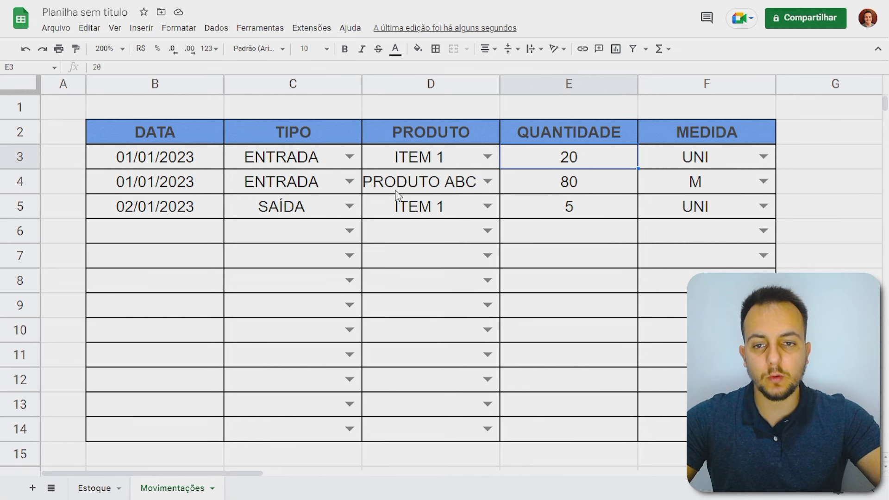
pyautogui.hotkey('ctrl', '2')
pyautogui.moveTo(574, 164)
pyautogui.mouseDown()
pyautogui.moveTo(596, 184)
pyautogui.moveTo(539, 172)
pyautogui.moveTo(547, 183)
pyautogui.mouseUp()
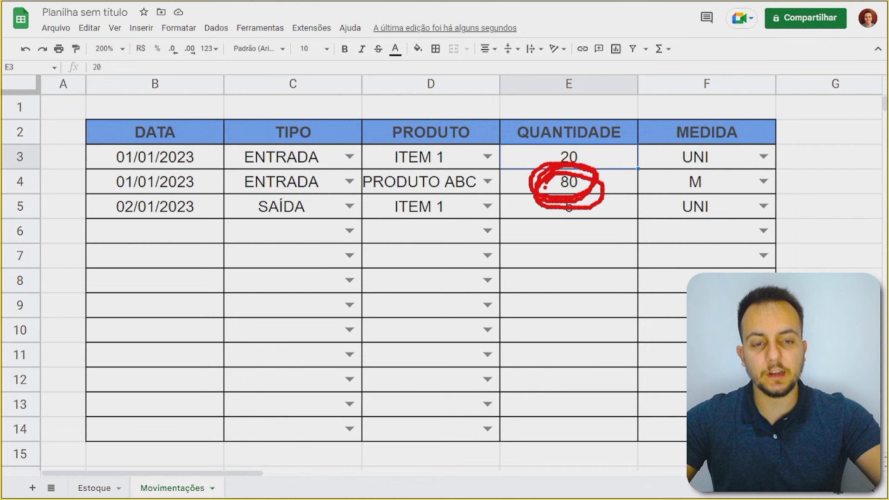
pyautogui.press('Escape')
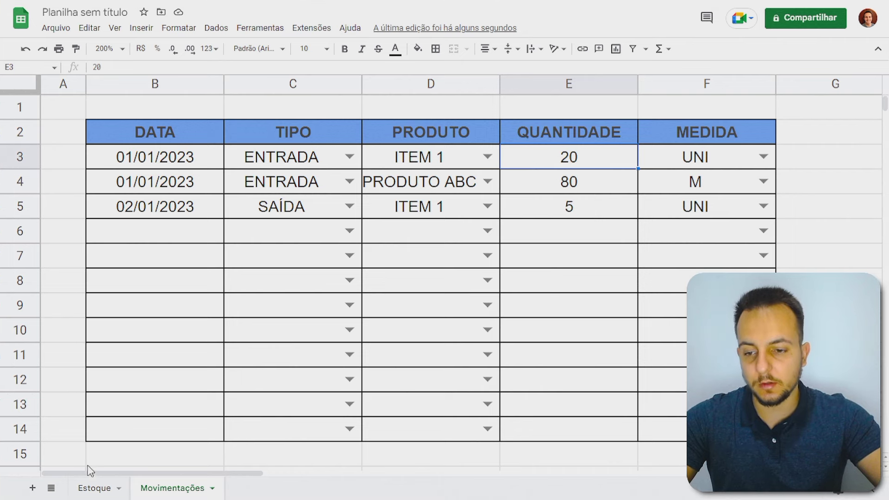
# Copy the SOMASES formula text from cell C3 on the Estoque sheet into cell D3 under SAÍDAS.
pyautogui.click(93, 487)
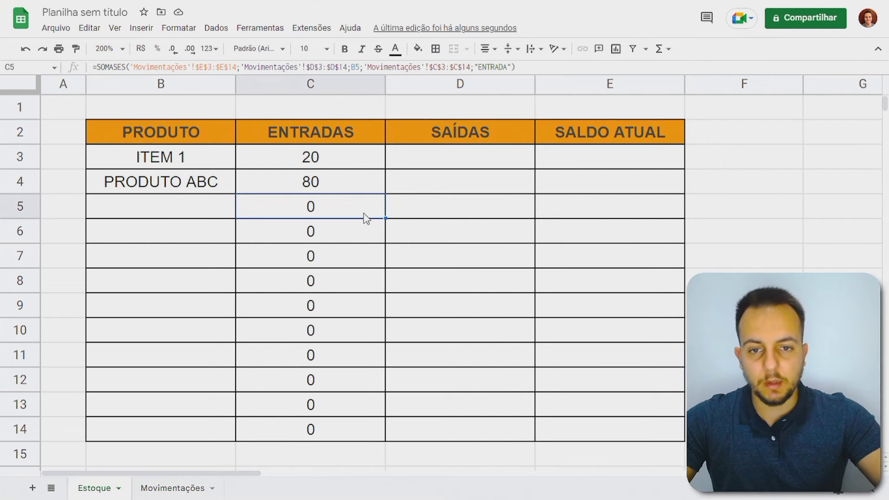
pyautogui.click(458, 157)
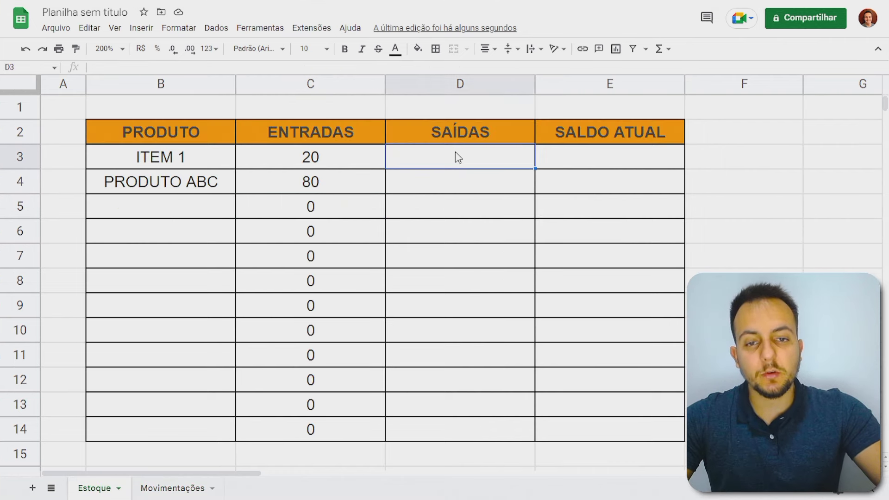
pyautogui.click(355, 166)
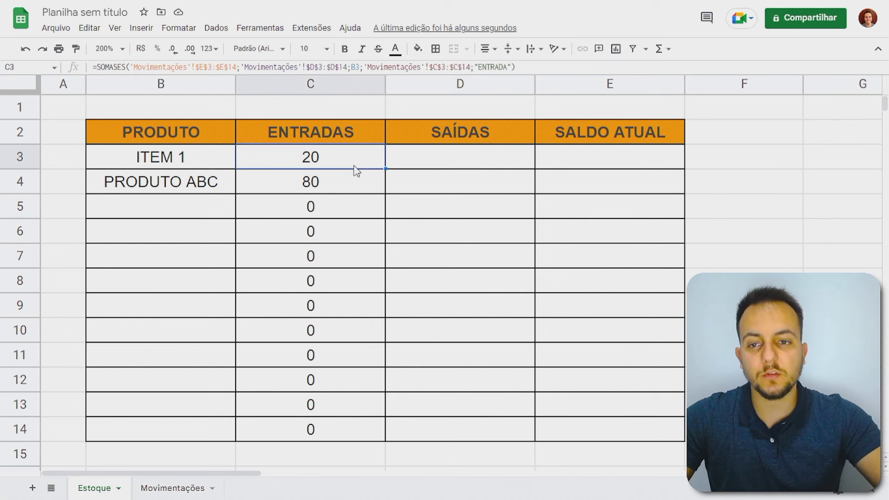
pyautogui.doubleClick(332, 158)
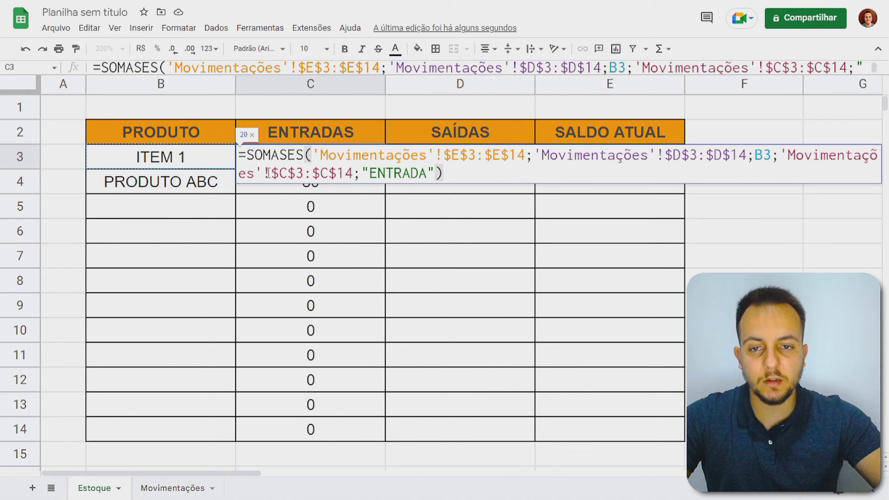
pyautogui.moveTo(445, 173); pyautogui.dragTo(231, 166)
pyautogui.hotkey('ctrl', 'c')
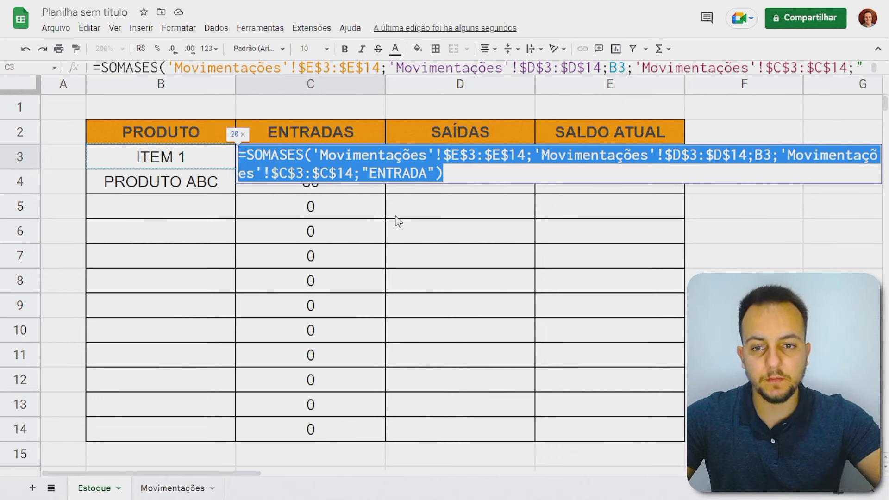
pyautogui.press('Escape')
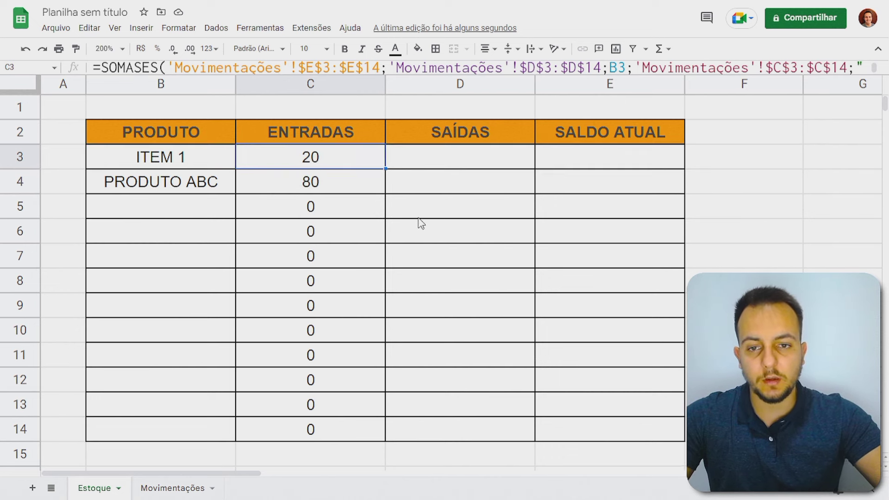
pyautogui.click(482, 162)
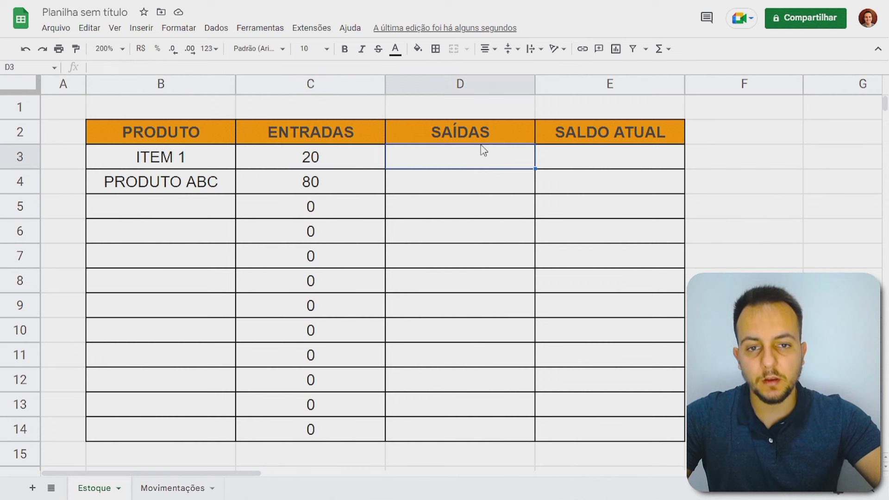
pyautogui.doubleClick(443, 164)
pyautogui.hotkey('ctrl', 'v')
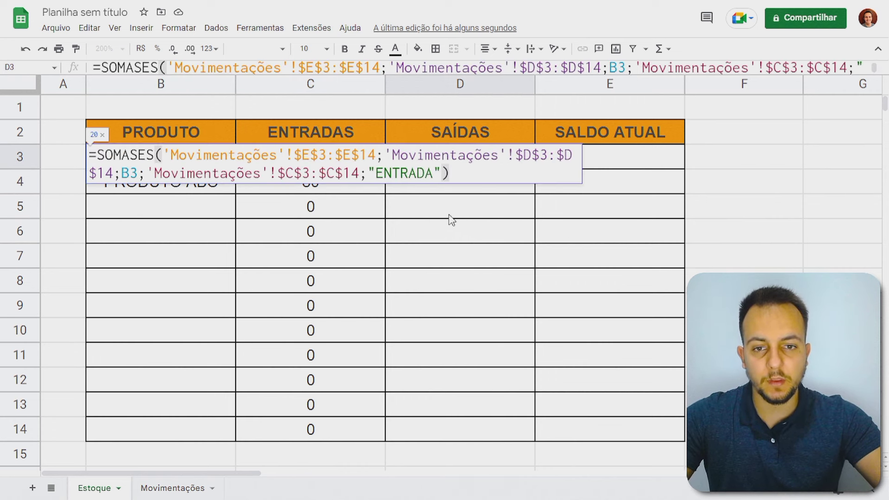
# Change the type criterion of the formula in D3 to "SAÍDA" and fill the formula down through D14.
pyautogui.moveTo(384, 175); pyautogui.dragTo(436, 175)
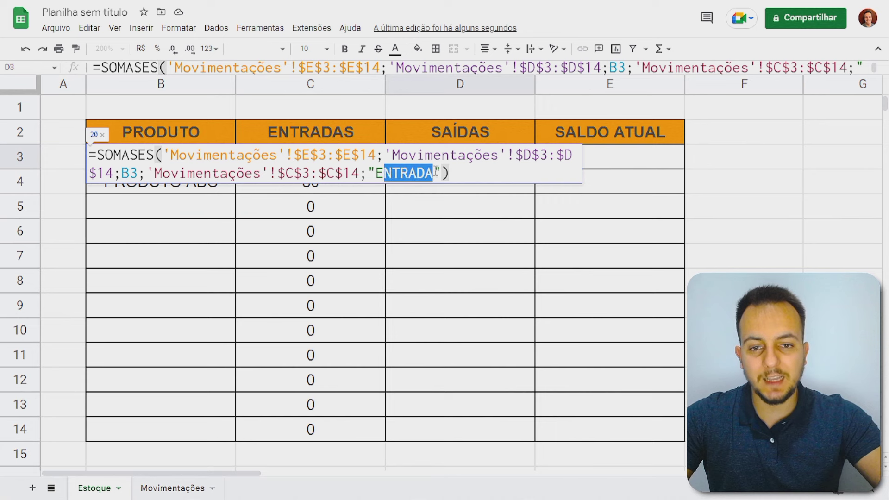
pyautogui.press('BackSpace')
pyautogui.press('BackSpace')
pyautogui.write('SAÍDA')
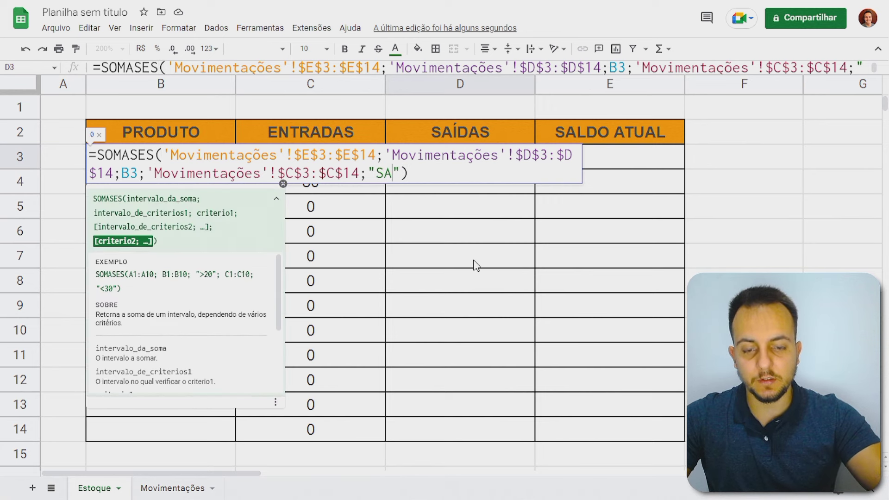
pyautogui.press('Return')
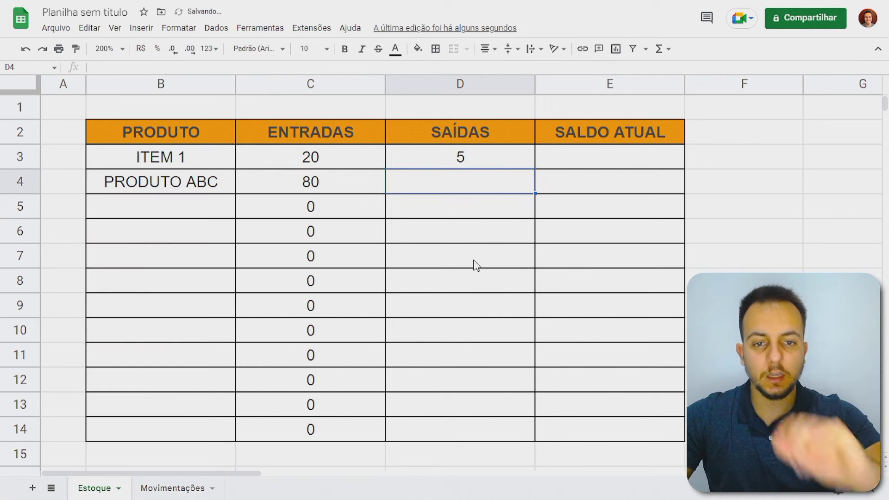
pyautogui.click(487, 166)
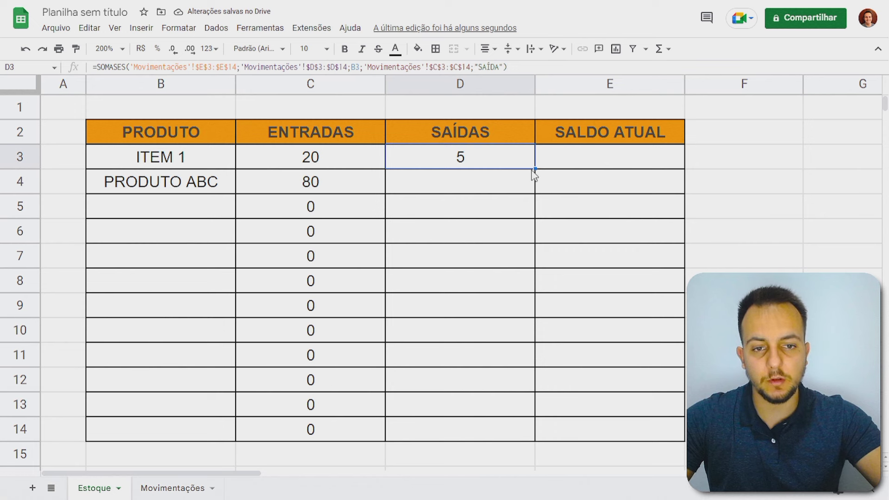
pyautogui.moveTo(535, 168); pyautogui.dragTo(519, 430)
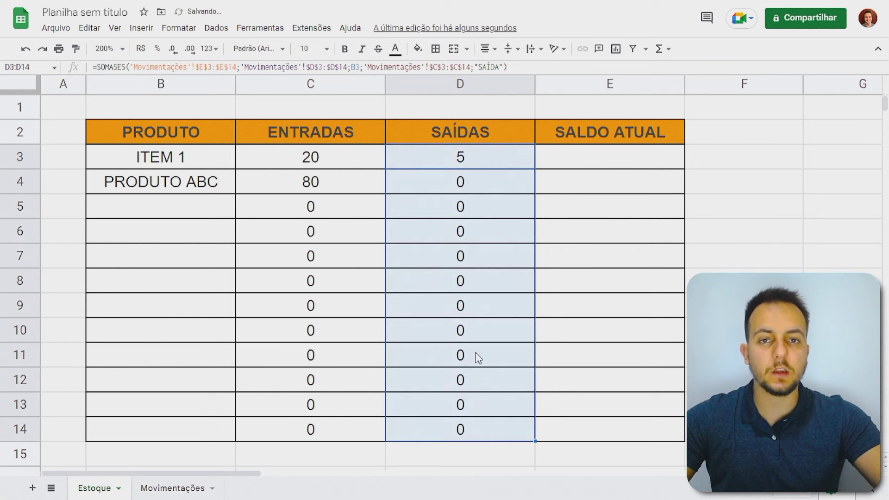
# Enter =C3-D3 in cell E3 under SALDO ATUAL and fill the formula down through E14.
pyautogui.click(632, 159)
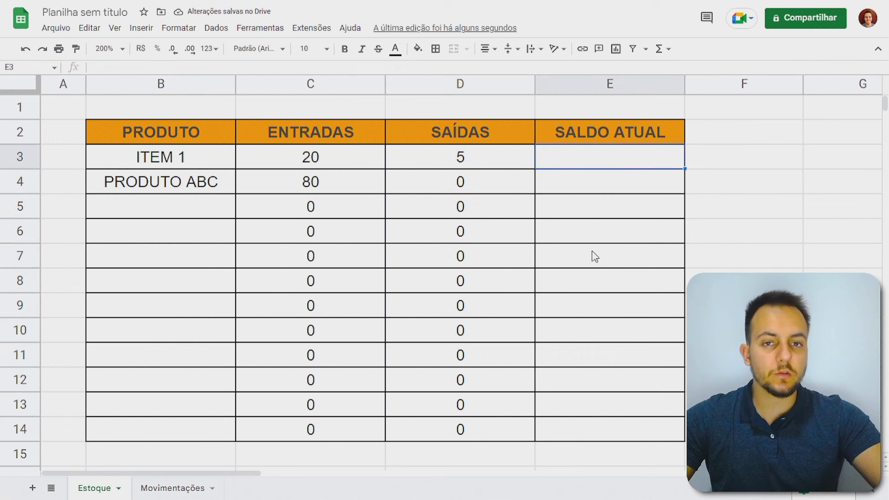
pyautogui.write('=C3-D3')
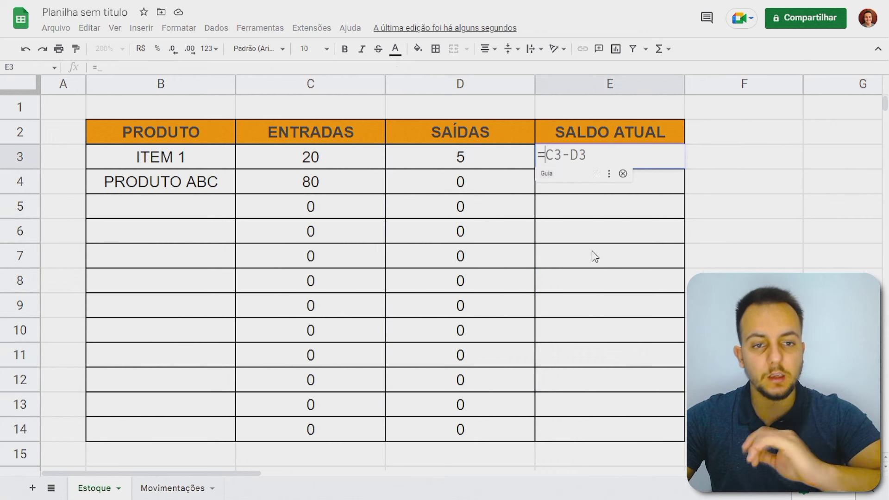
pyautogui.click(347, 165)
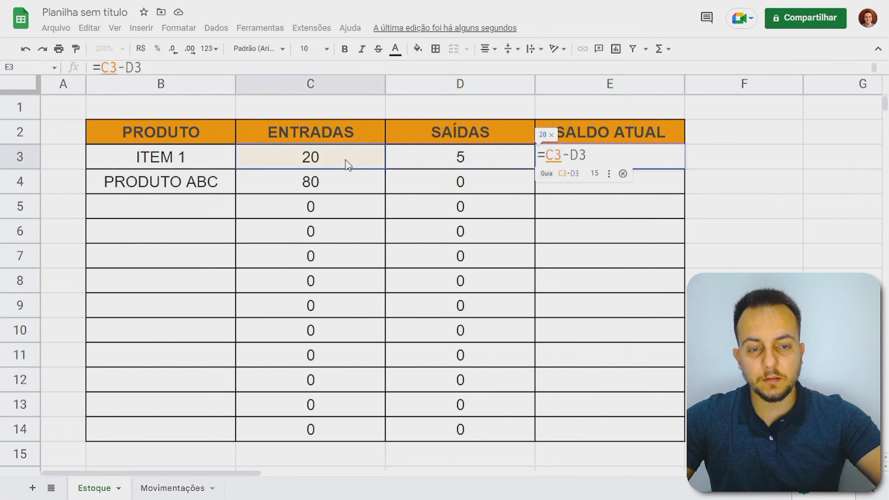
pyautogui.click(457, 165)
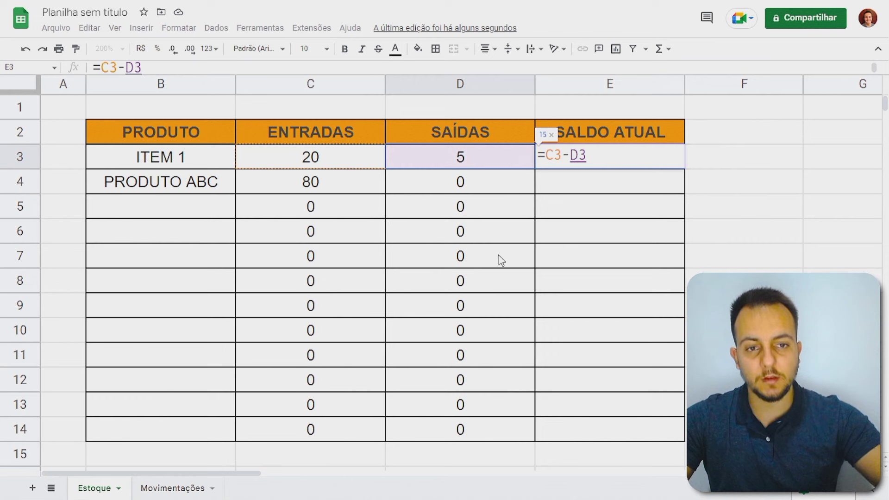
pyautogui.press('Return')
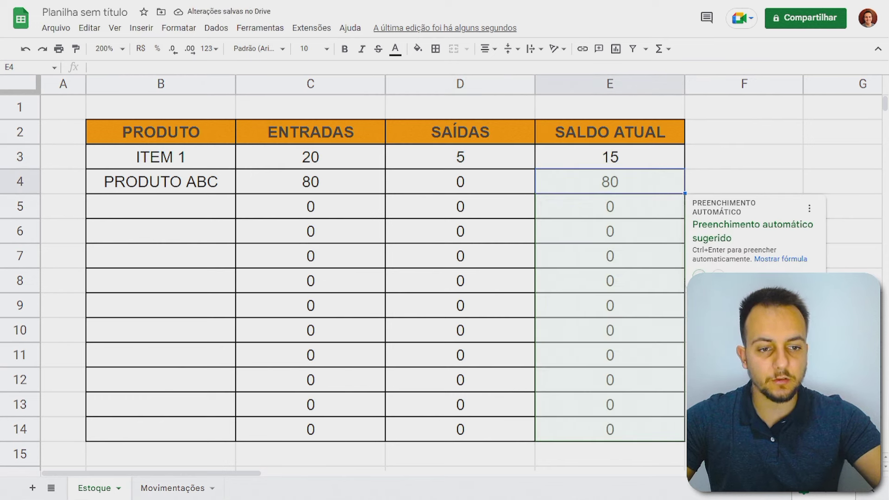
pyautogui.click(700, 276)
pyautogui.click(586, 289)
# Add a conditional formatting colour scale to E3:E14 using the green-yellow-red preset.
pyautogui.click(606, 157)
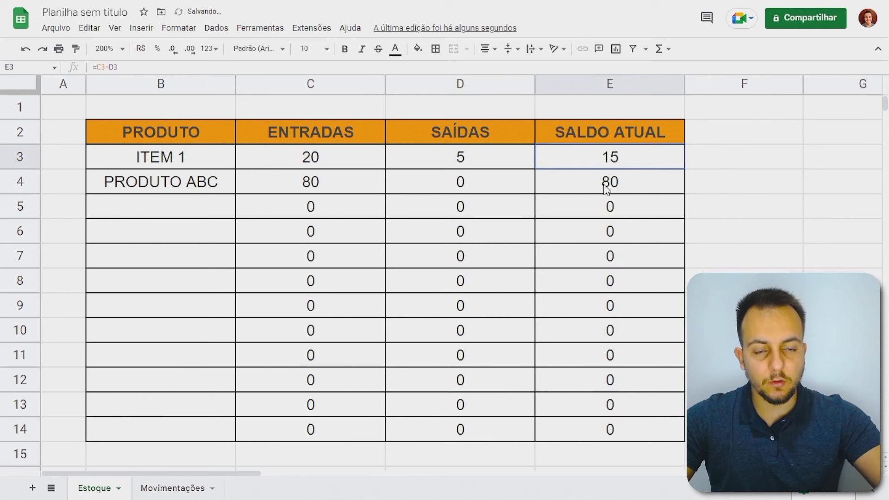
pyautogui.moveTo(606, 190); pyautogui.dragTo(608, 431)
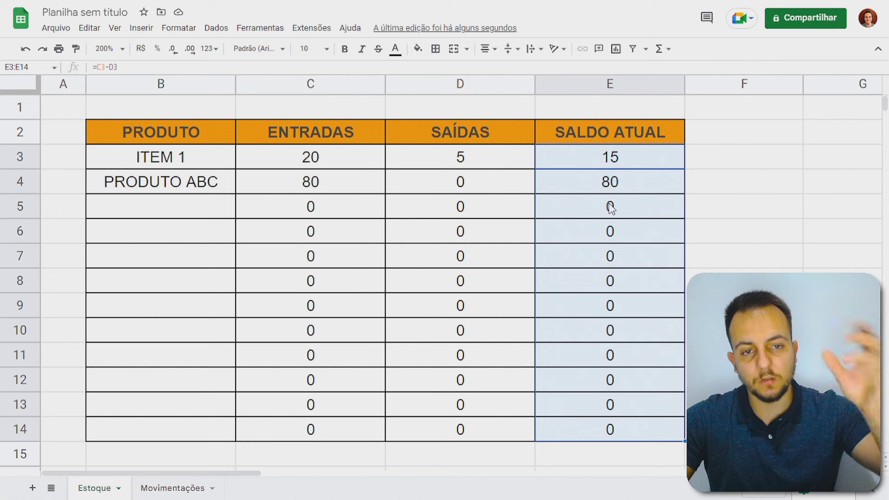
pyautogui.click(179, 28)
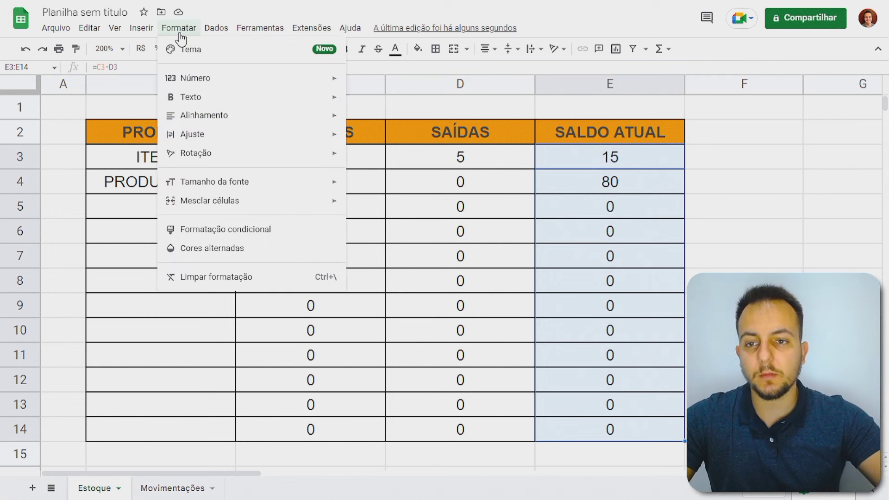
pyautogui.click(218, 229)
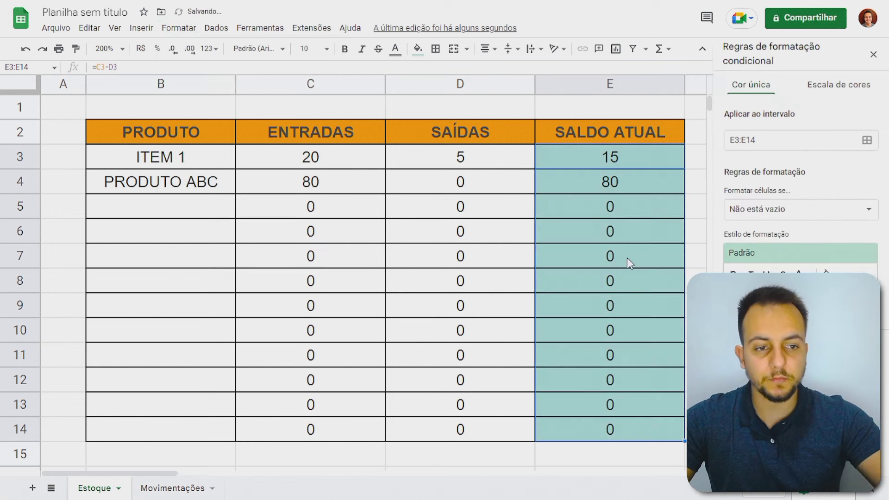
pyautogui.click(832, 95)
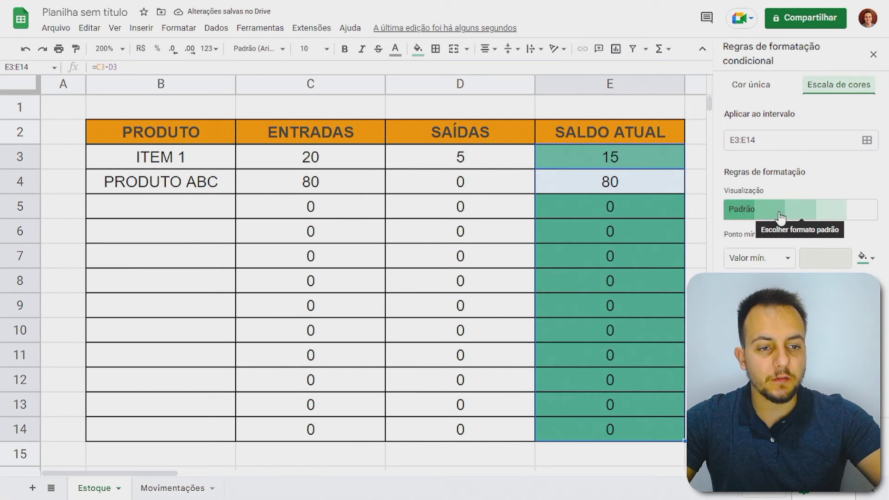
pyautogui.click(749, 213)
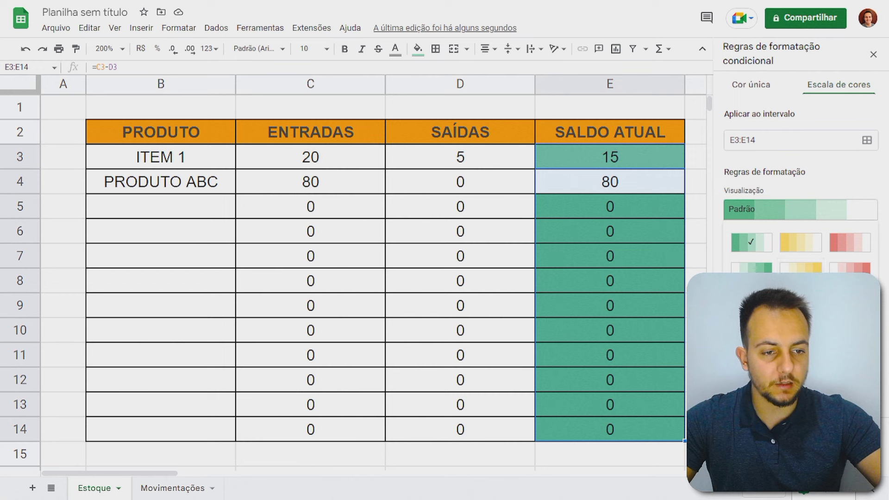
pyautogui.click(752, 301)
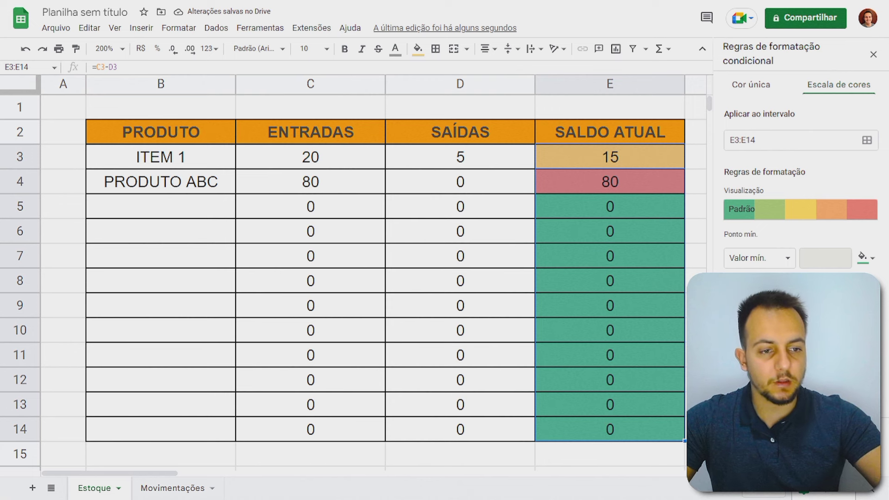
# Try the green-white-red preset for the colour scale and return to the green-yellow-red preset.
pyautogui.click(747, 213)
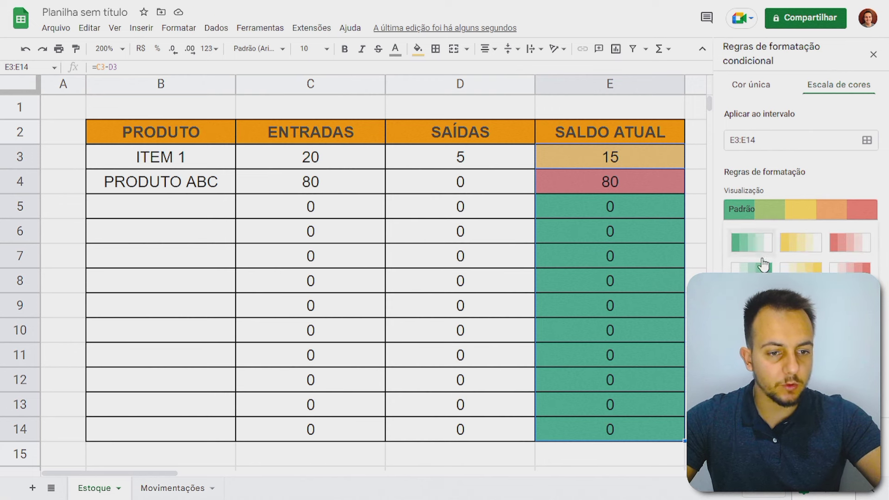
pyautogui.click(753, 301)
pyautogui.click(772, 218)
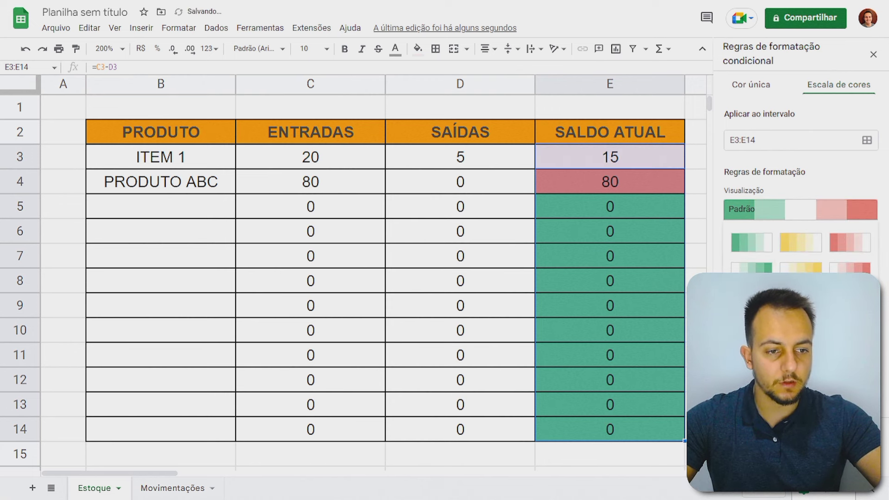
pyautogui.click(801, 301)
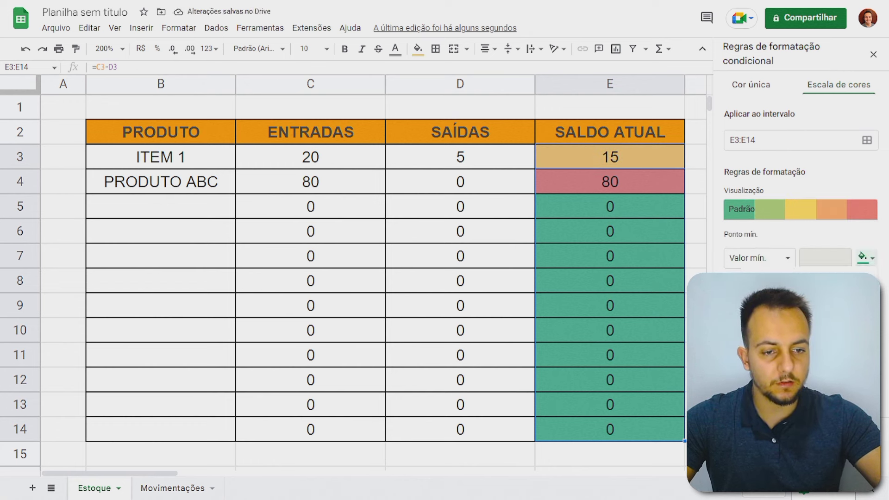
# Set the colour scale's minimum to red, midpoint to yellow and maximum to green, and save the rule.
pyautogui.click(773, 438)
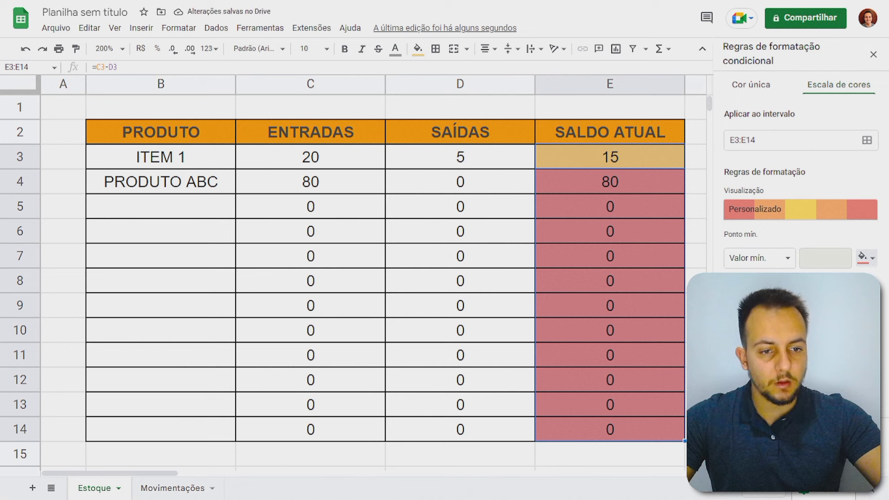
pyautogui.click(865, 308)
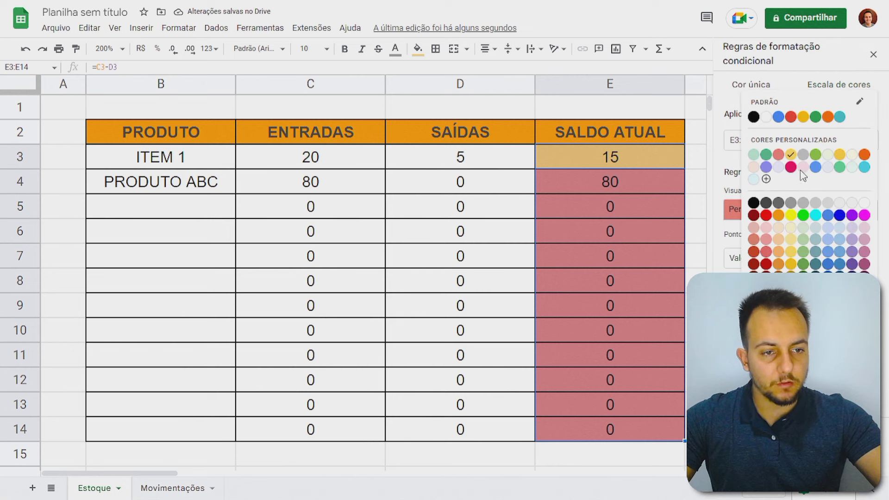
pyautogui.click(792, 156)
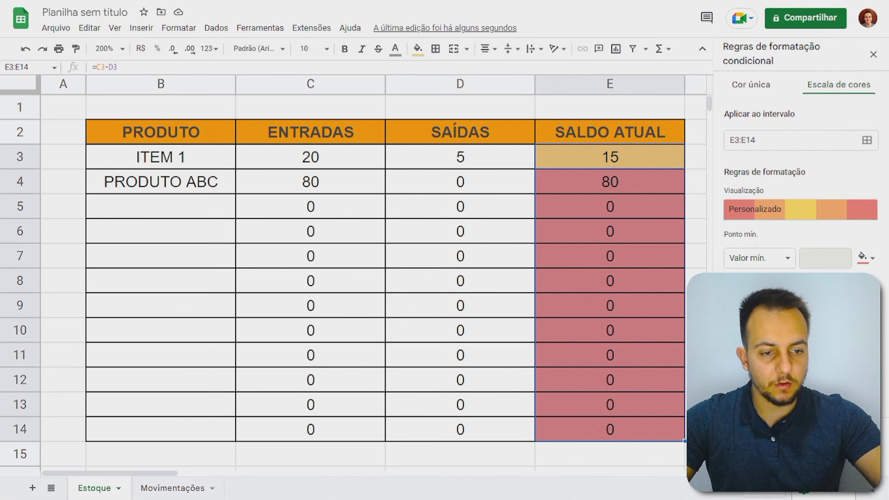
pyautogui.click(866, 358)
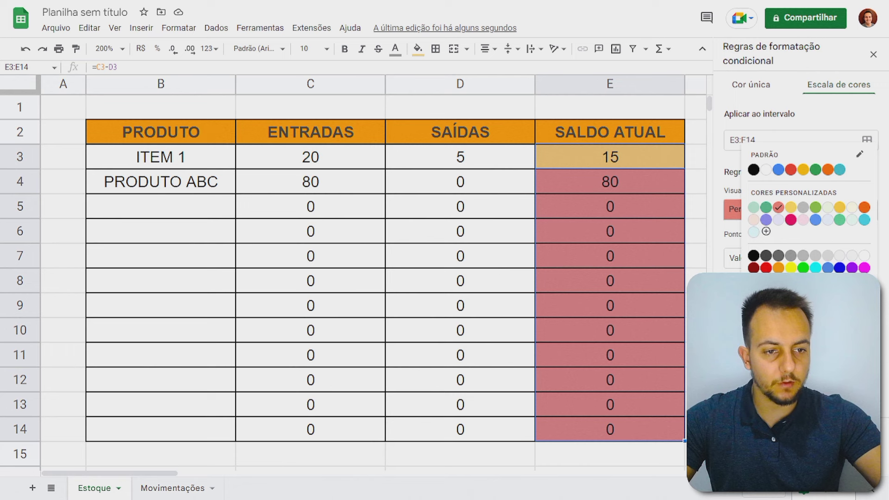
pyautogui.click(770, 210)
pyautogui.click(849, 393)
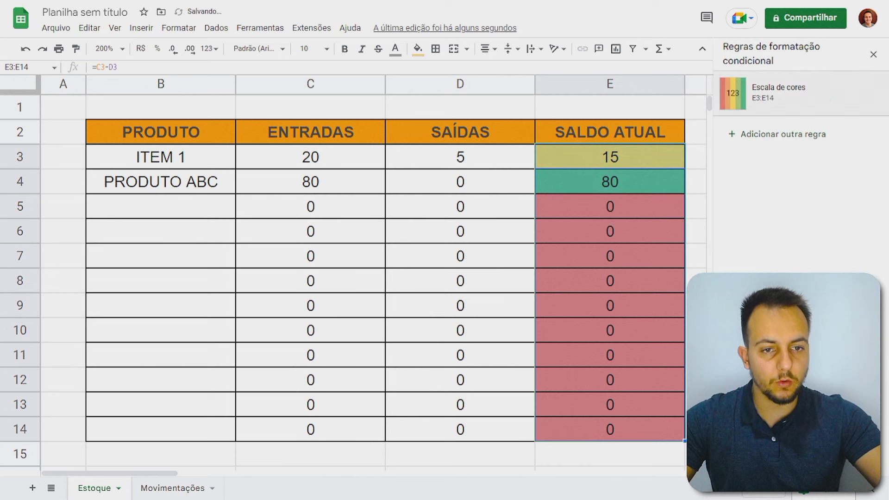
pyautogui.click(874, 54)
pyautogui.click(711, 206)
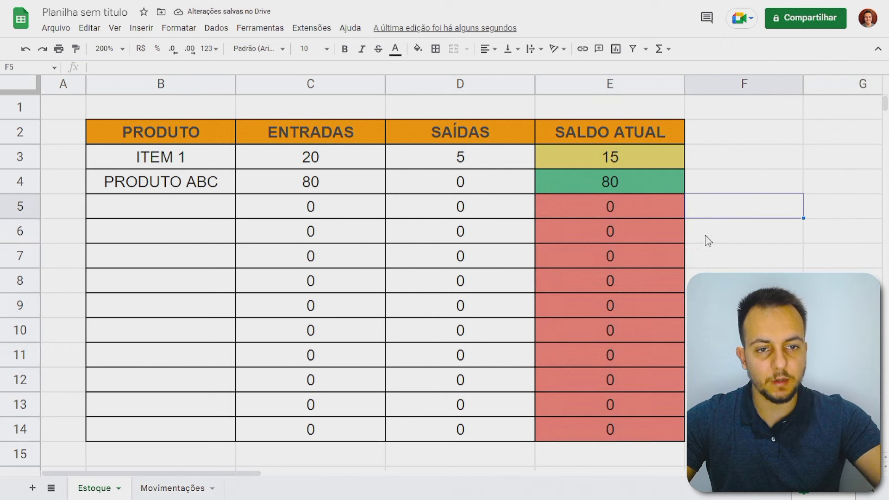
# Make the SALDO ATUAL values in E3:E14 bold.
pyautogui.click(445, 282)
pyautogui.moveTo(609, 154); pyautogui.dragTo(606, 426)
pyautogui.click(346, 49)
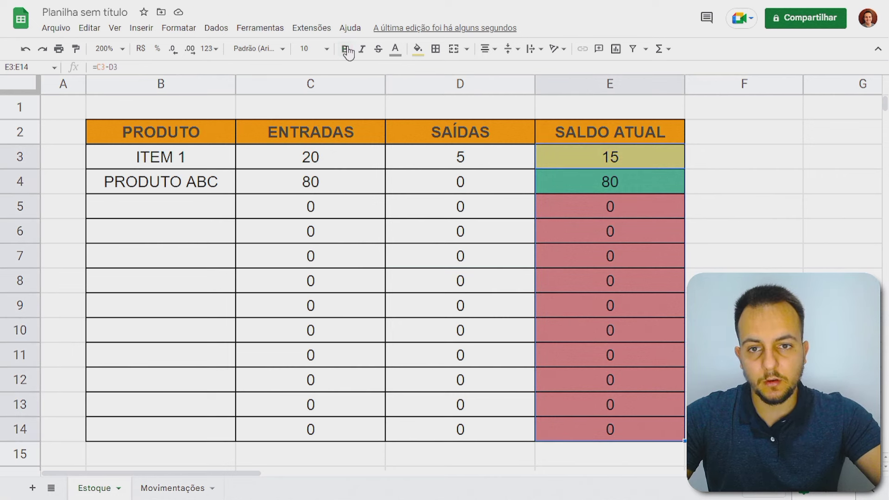
# Try white text for the SALDO ATUAL values in E3:E14 and return them to black.
pyautogui.click(395, 48)
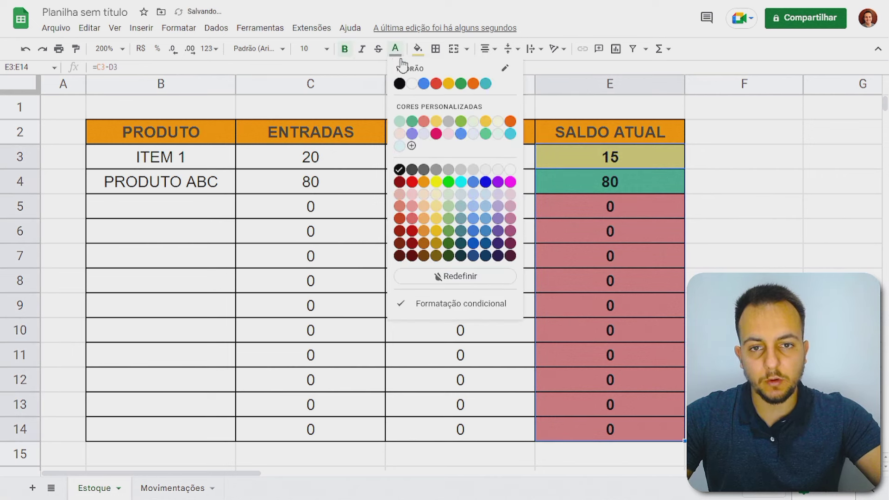
pyautogui.click(411, 84)
pyautogui.click(453, 228)
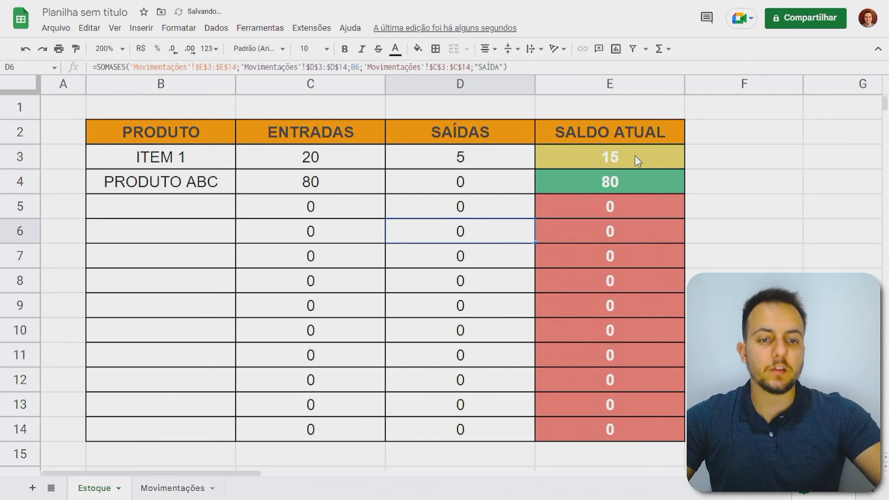
pyautogui.moveTo(638, 155); pyautogui.dragTo(626, 441)
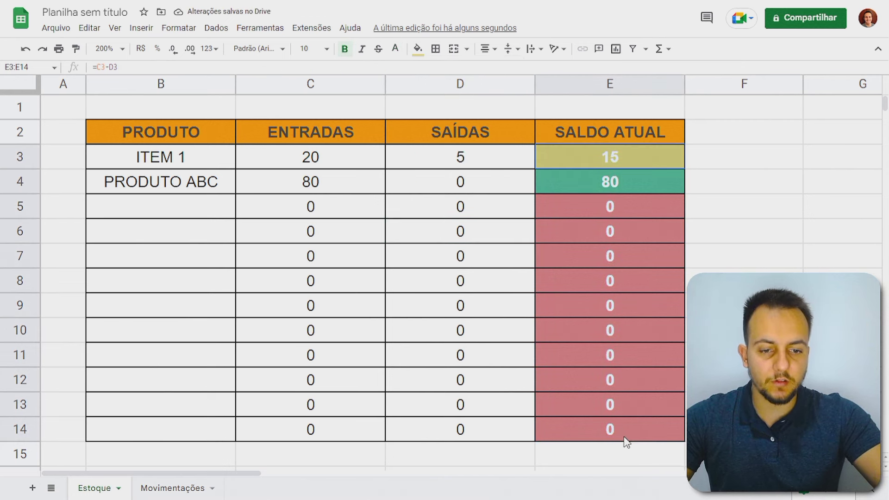
pyautogui.click(395, 49)
pyautogui.click(401, 88)
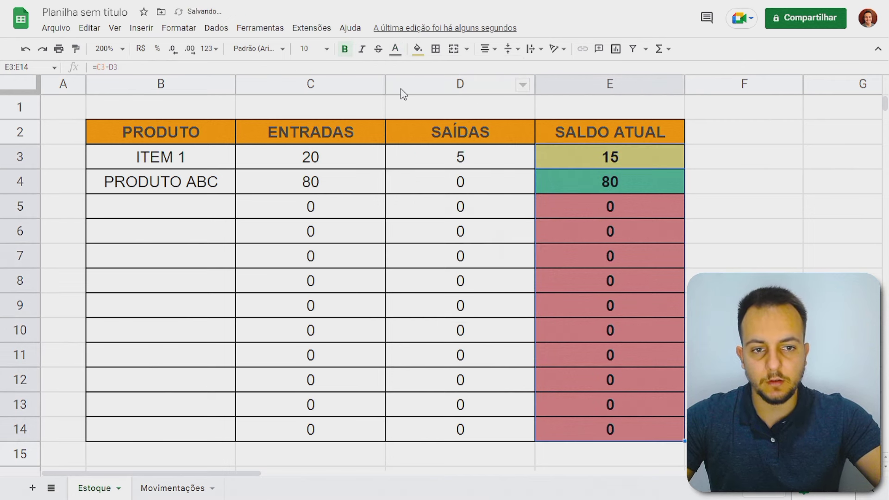
pyautogui.click(438, 191)
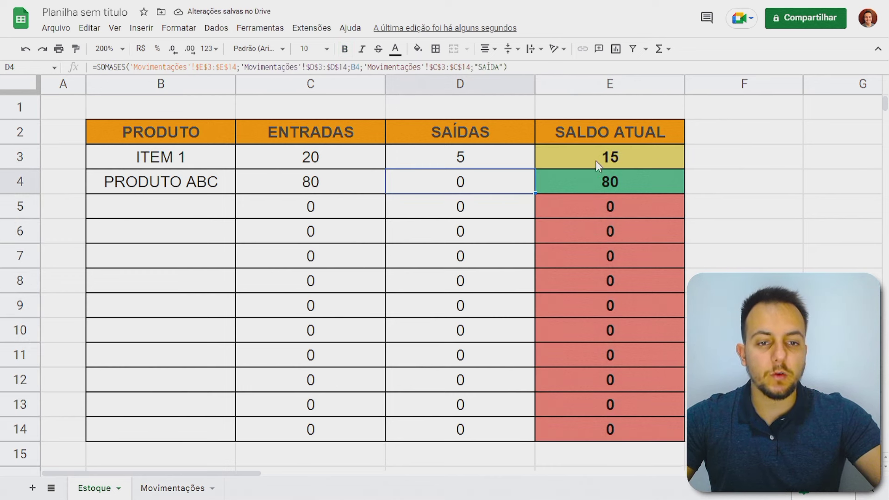
pyautogui.moveTo(604, 157); pyautogui.dragTo(616, 423)
pyautogui.click(616, 183)
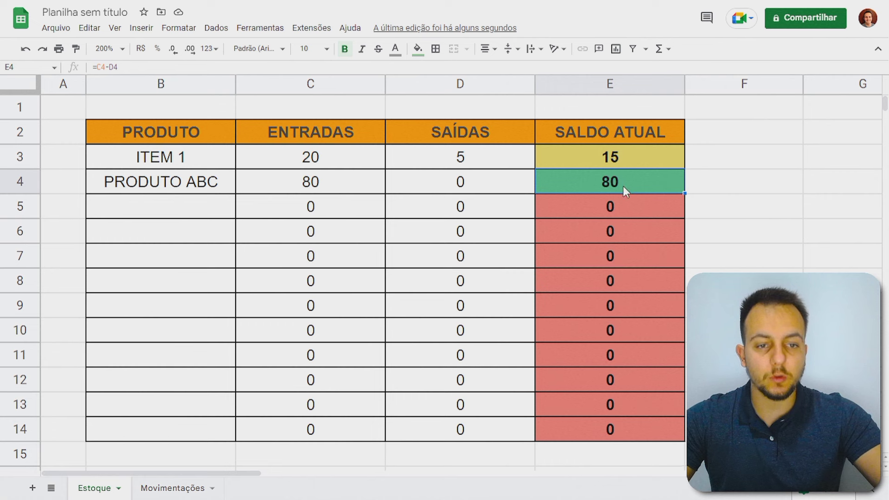
pyautogui.click(638, 212)
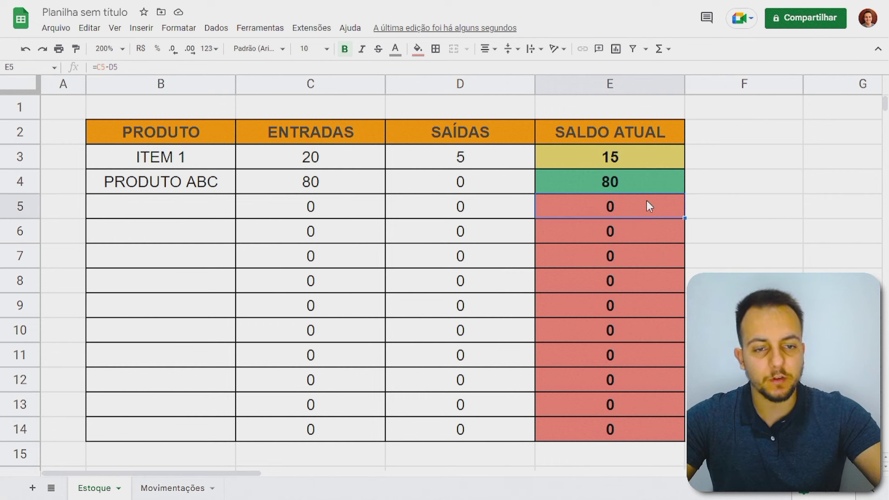
pyautogui.click(636, 181)
pyautogui.click(631, 163)
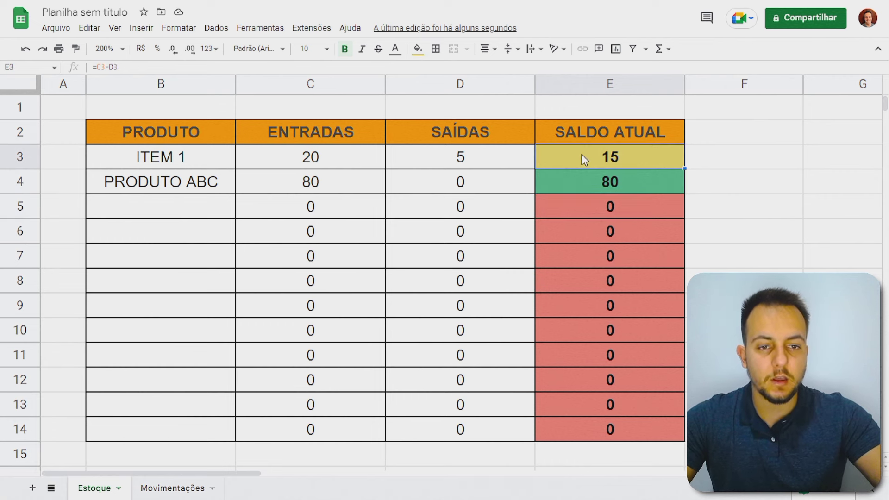
# Edit the conditional formatting colour scale on E3:E14 and set its maximum colour to bright green.
pyautogui.moveTo(582, 154); pyautogui.dragTo(583, 414)
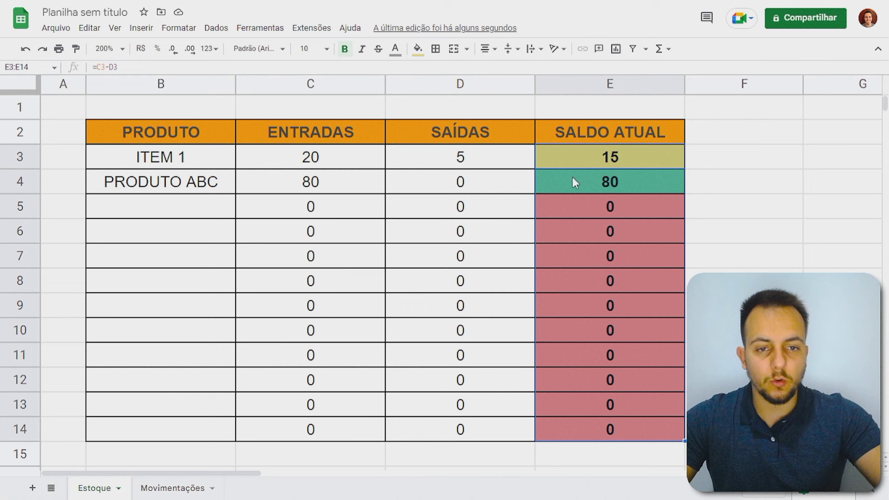
pyautogui.click(196, 32)
pyautogui.click(227, 230)
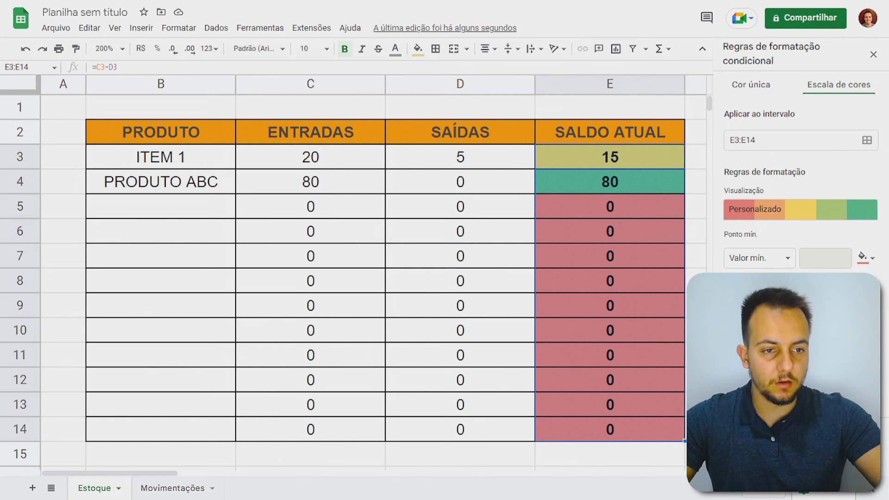
pyautogui.click(864, 257)
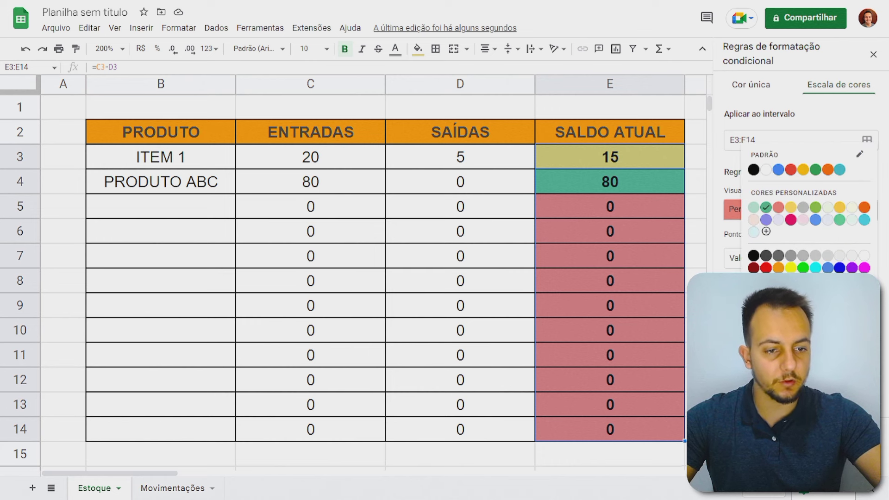
pyautogui.click(796, 267)
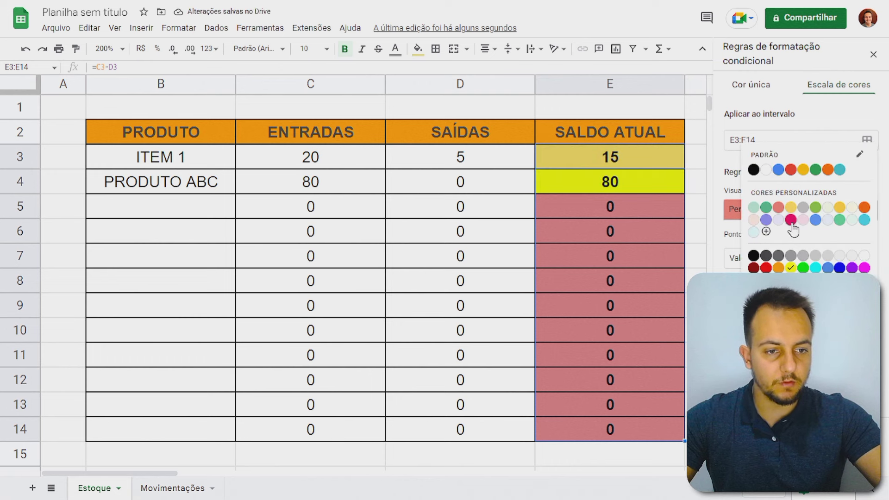
pyautogui.click(803, 267)
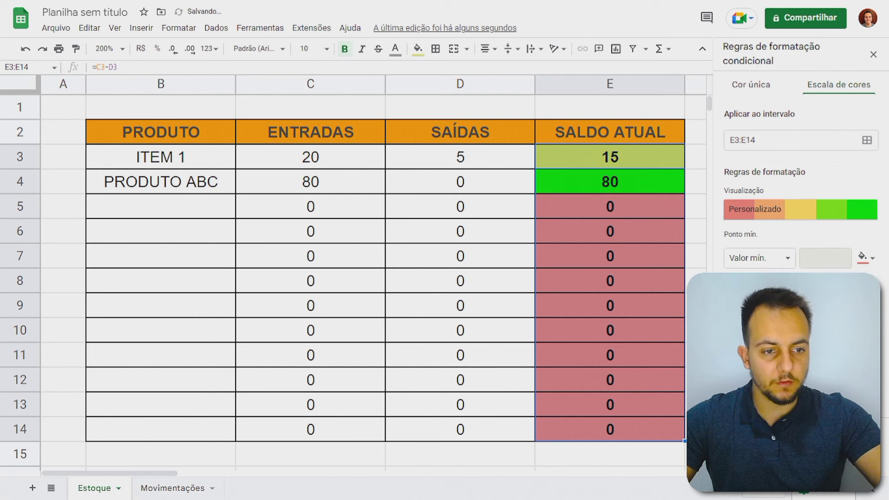
# Set the colour scale's midpoint to bright yellow and its minimum to a stronger red, and save the rule.
pyautogui.click(865, 307)
pyautogui.click(790, 216)
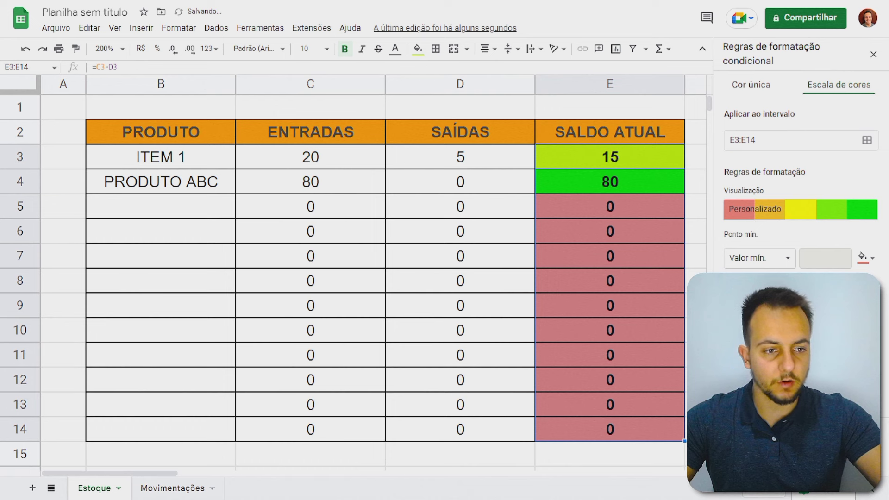
pyautogui.click(790, 413)
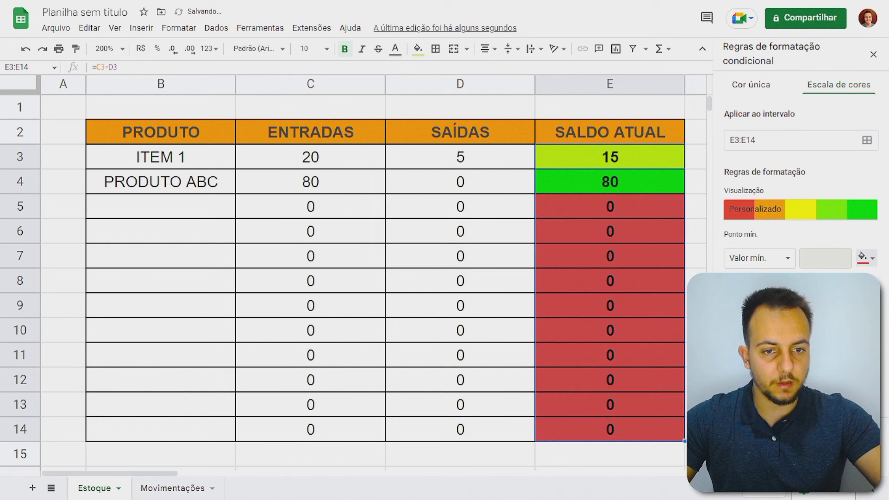
pyautogui.click(852, 390)
pyautogui.click(874, 54)
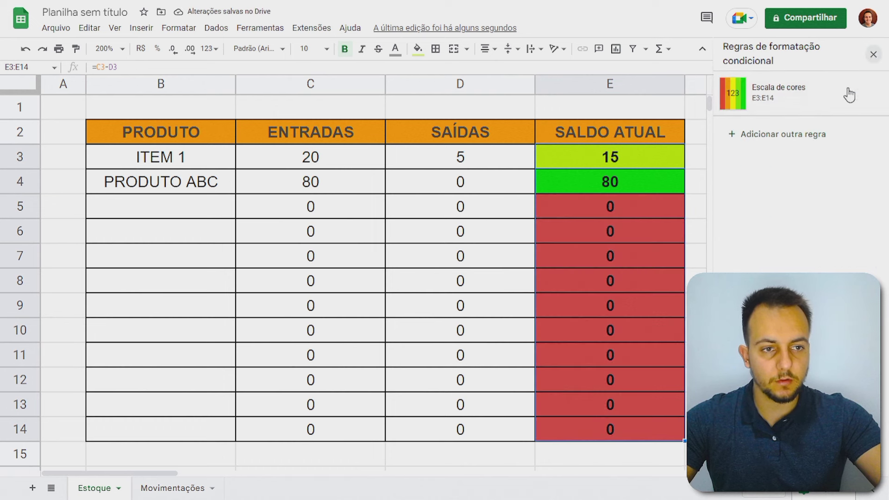
pyautogui.click(739, 206)
pyautogui.click(750, 159)
pyautogui.click(753, 254)
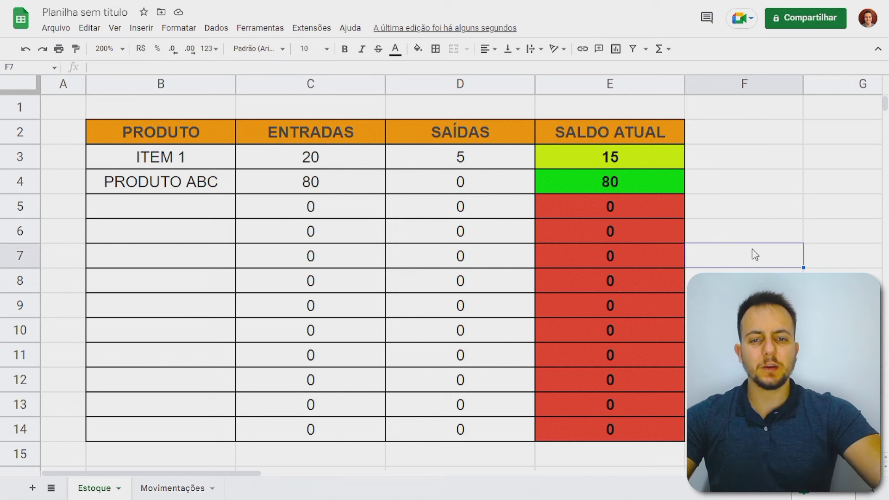
# Start a new movement in row 6 of the Movimentações sheet with date 02/01/2023 and type ENTRADA.
pyautogui.click(207, 159)
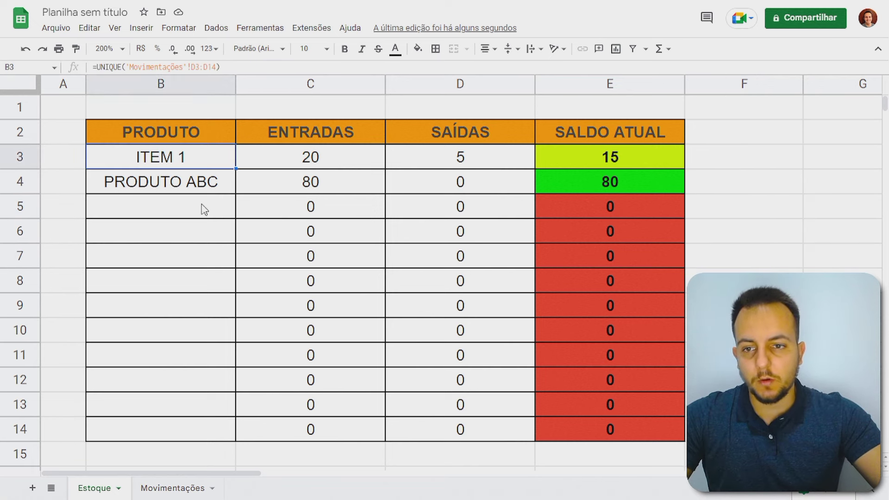
pyautogui.click(160, 488)
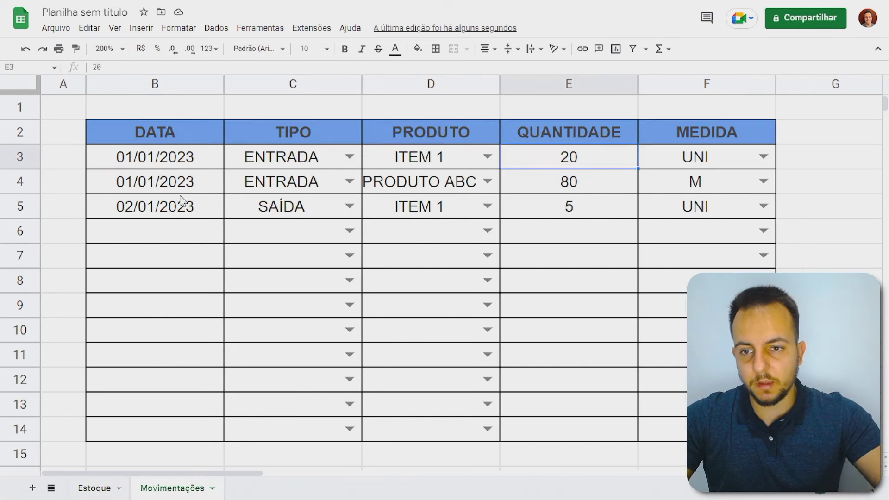
pyautogui.click(243, 230)
pyautogui.click(197, 234)
pyautogui.write('0')
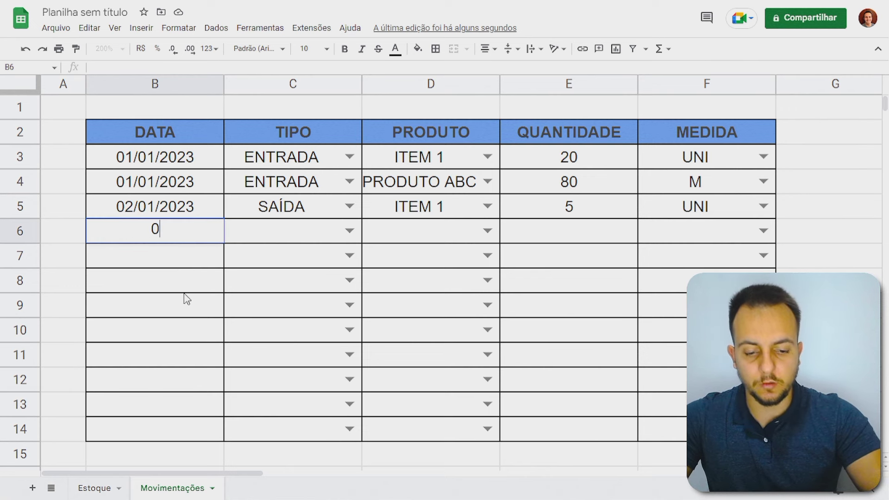
pyautogui.write('2/01/2023')
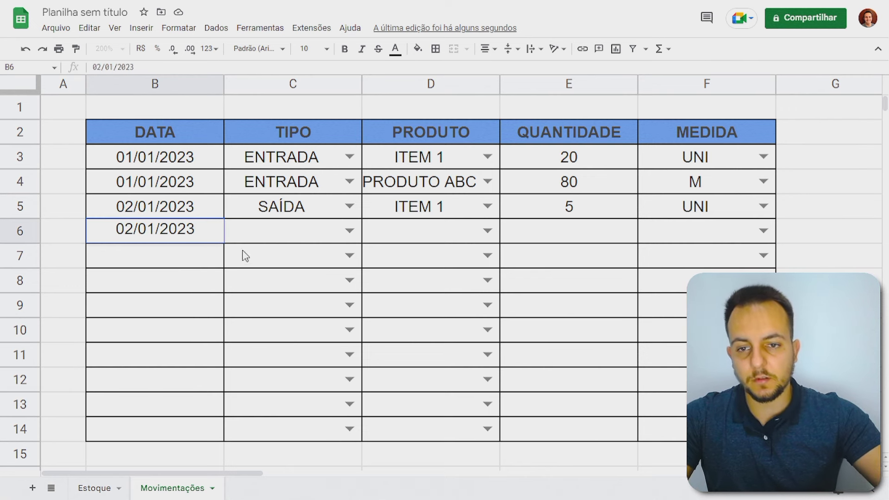
pyautogui.click(313, 235)
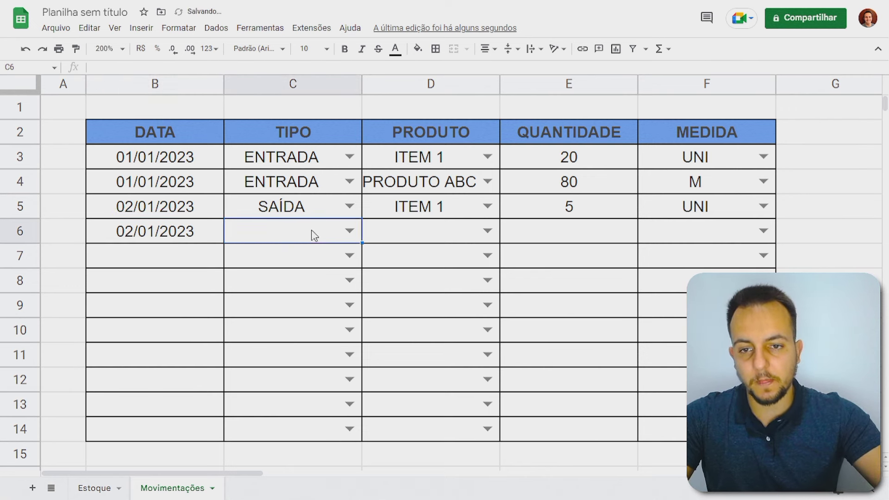
pyautogui.click(350, 232)
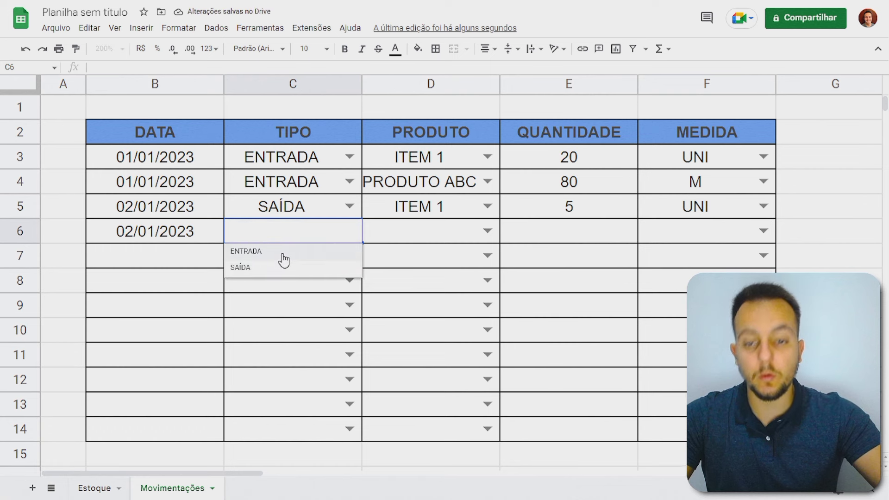
pyautogui.click(284, 261)
# Set the product of the row 6 movement to ITEM C.
pyautogui.click(469, 236)
pyautogui.doubleClick(468, 233)
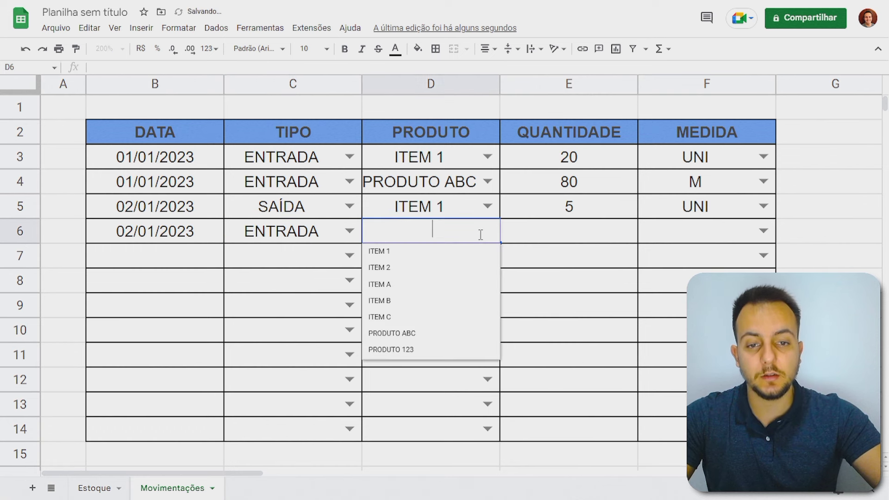
pyautogui.click(284, 306)
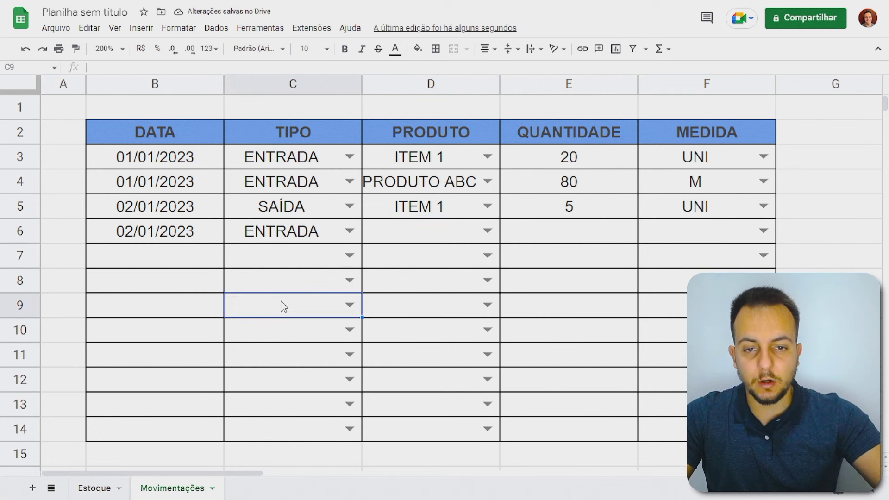
pyautogui.click(94, 488)
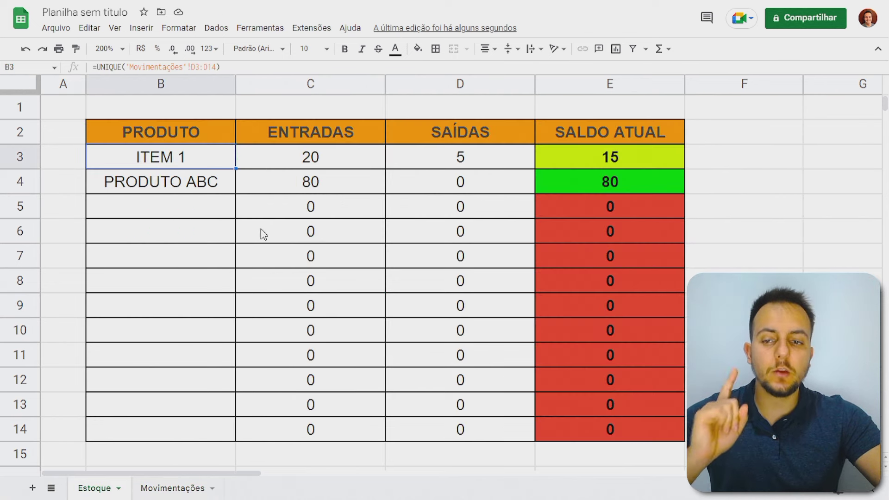
pyautogui.click(187, 486)
pyautogui.click(441, 241)
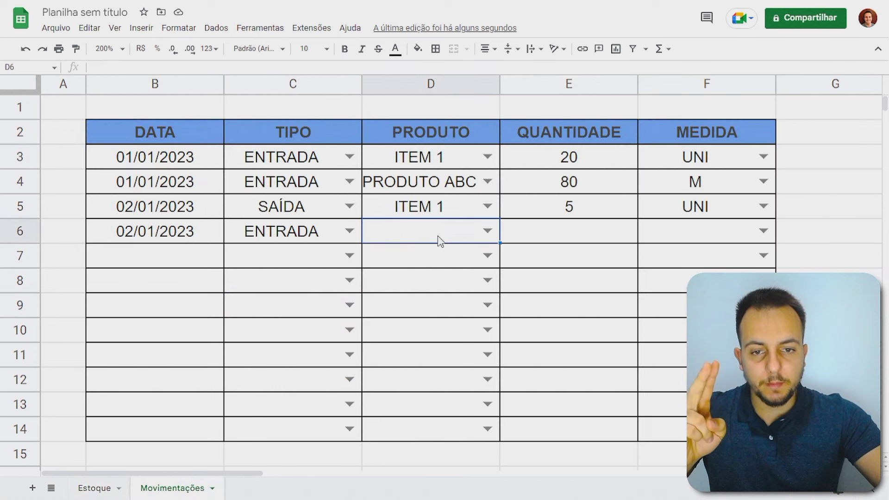
pyautogui.click(487, 231)
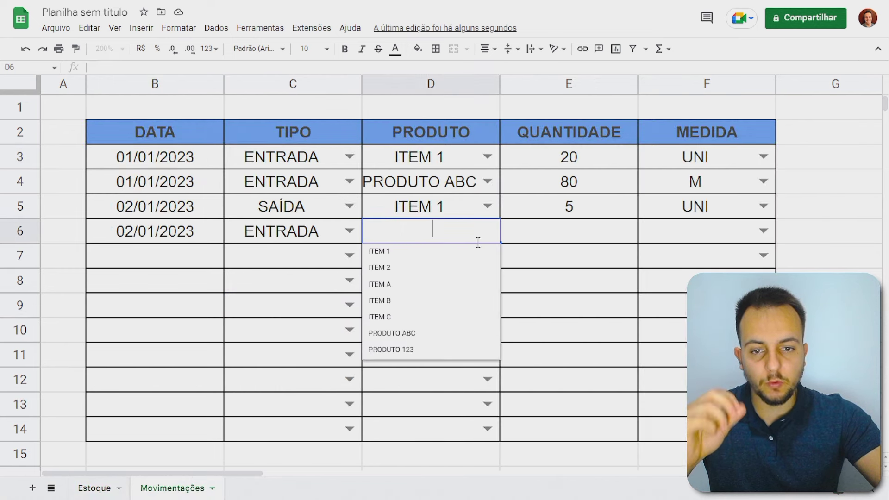
pyautogui.click(413, 318)
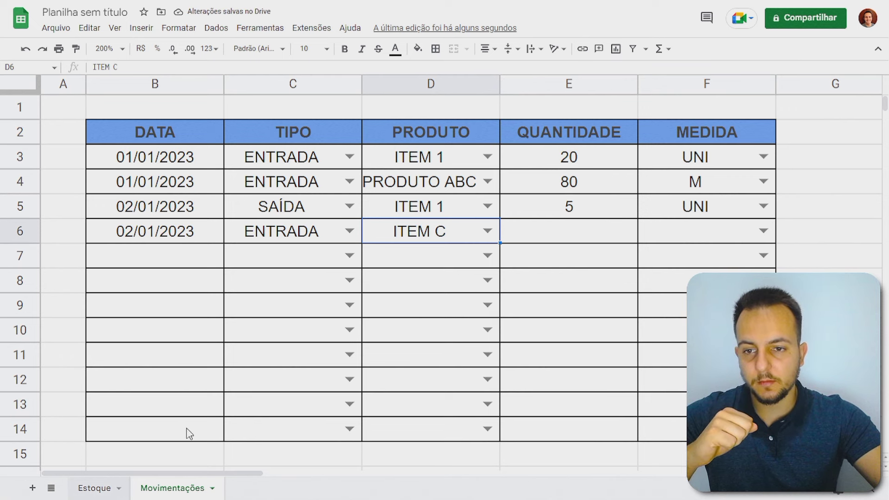
# Check the PRODUTO column of the Estoque sheet for the newly recorded ITEM C.
pyautogui.hotkey('ctrl', 'shift', 'pageup')
pyautogui.hotkey('ctrl', '2')
pyautogui.moveTo(121, 197)
pyautogui.mouseDown()
pyautogui.moveTo(202, 216)
pyautogui.moveTo(254, 271)
pyautogui.mouseUp()
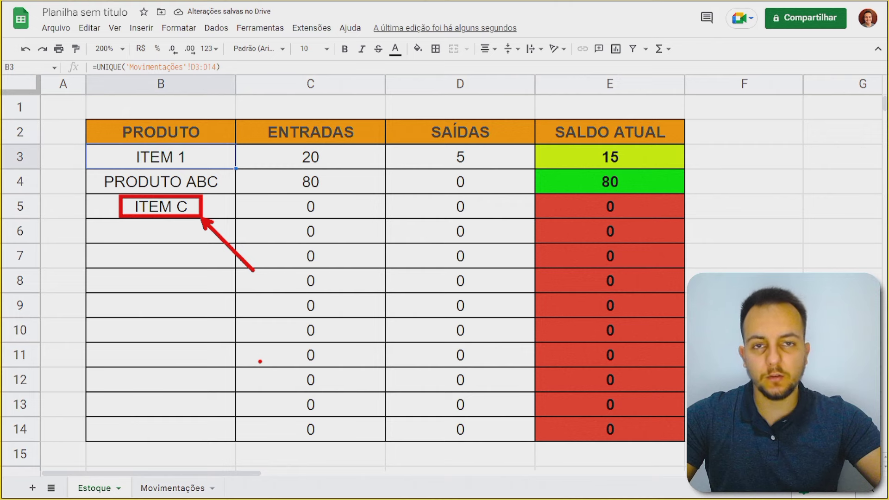
pyautogui.press('Escape')
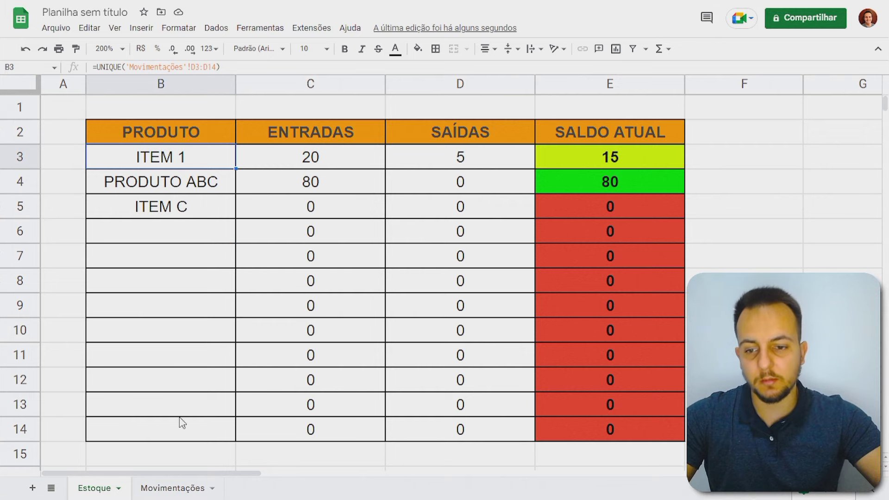
# Complete the row 6 movement in the Movimentações sheet with quantity 100 and measure UNI.
pyautogui.click(170, 486)
pyautogui.click(550, 234)
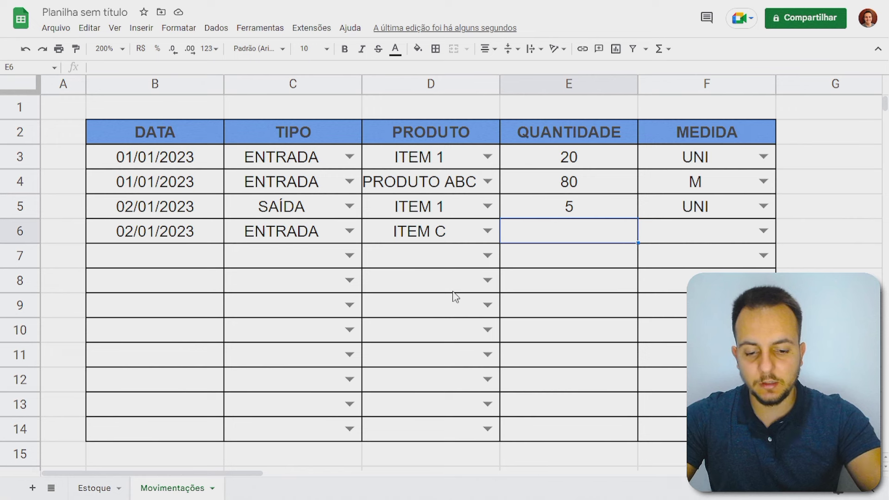
pyautogui.write('100')
pyautogui.click(734, 234)
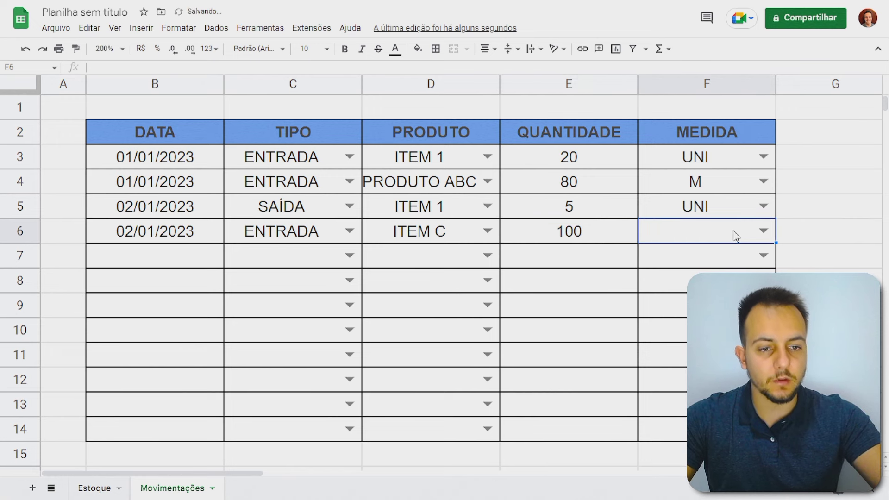
pyautogui.click(762, 231)
pyautogui.click(707, 252)
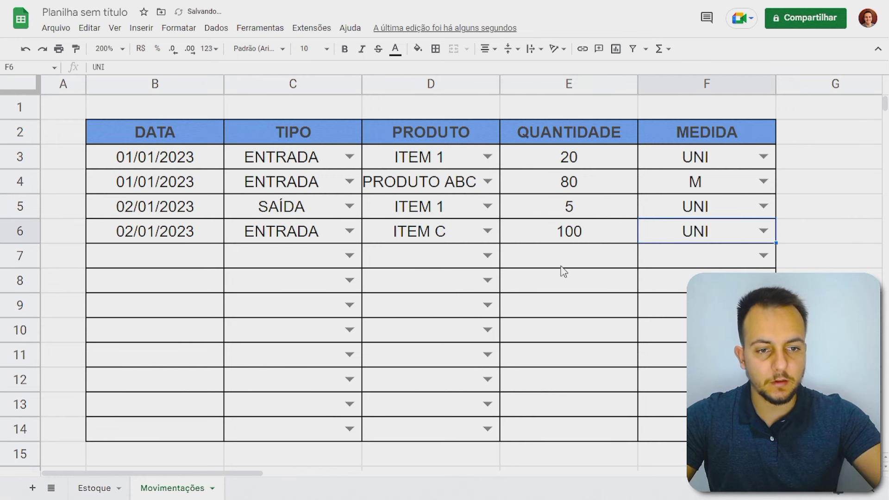
# Copy the date 02/01/2023 from row 6 into rows 7 to 9 of the DATA column.
pyautogui.click(178, 266)
pyautogui.click(168, 234)
pyautogui.hotkey('ctrl', 'c')
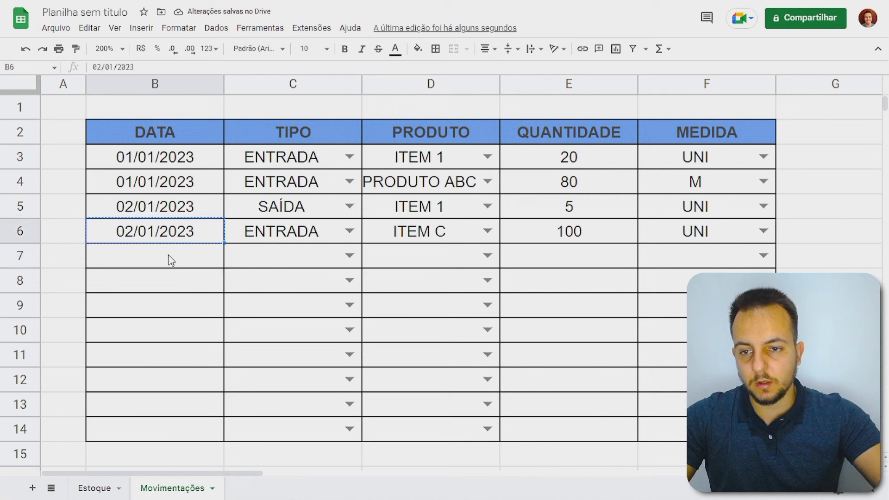
pyautogui.moveTo(169, 260); pyautogui.dragTo(173, 313)
pyautogui.hotkey('ctrl', 'v')
# Set the TIPO of the movements in rows 7 to 9 to SAÍDA.
pyautogui.click(324, 259)
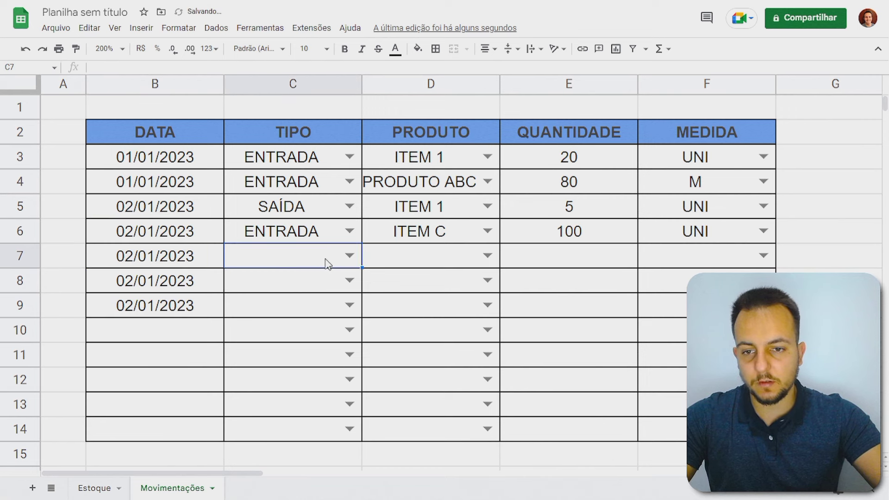
pyautogui.doubleClick(326, 256)
pyautogui.click(269, 301)
pyautogui.click(348, 281)
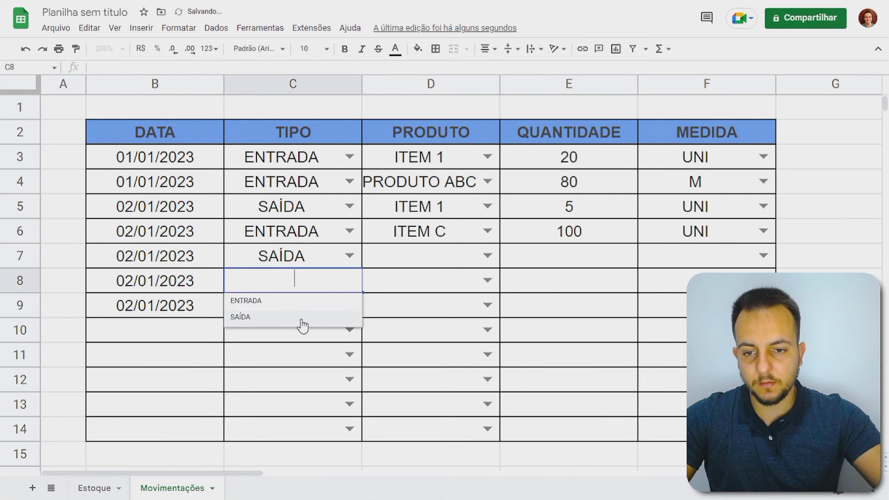
pyautogui.click(303, 320)
pyautogui.click(348, 305)
pyautogui.click(317, 346)
# Set the products of rows 7, 8 and 9 to ITEM 1, ITEM C and PRODUTO ABC respectively.
pyautogui.click(441, 258)
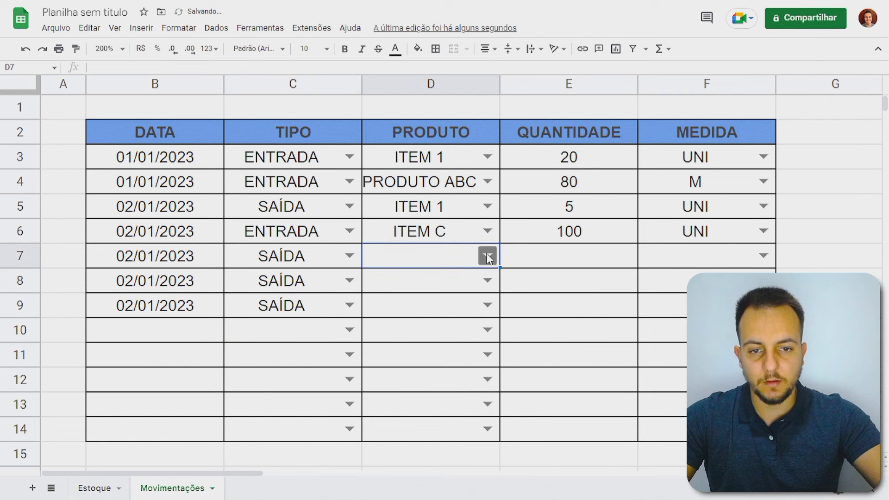
pyautogui.click(484, 255)
pyautogui.click(403, 280)
pyautogui.click(487, 280)
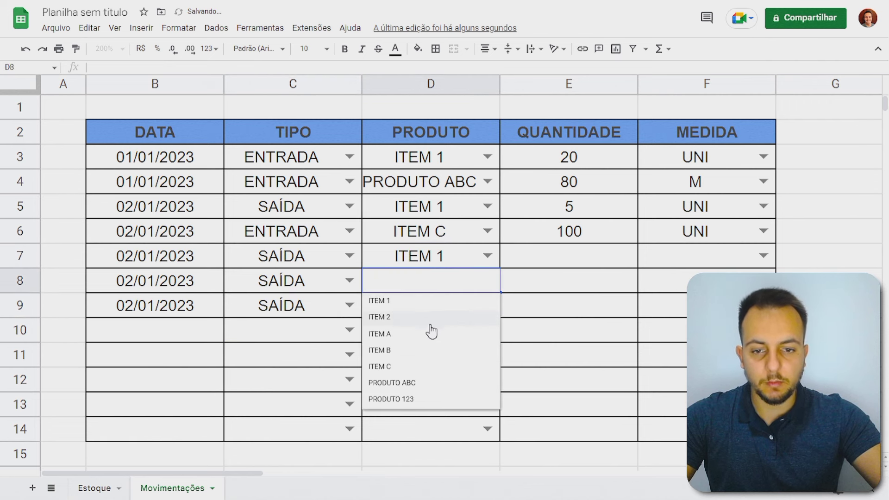
pyautogui.click(407, 373)
pyautogui.click(486, 307)
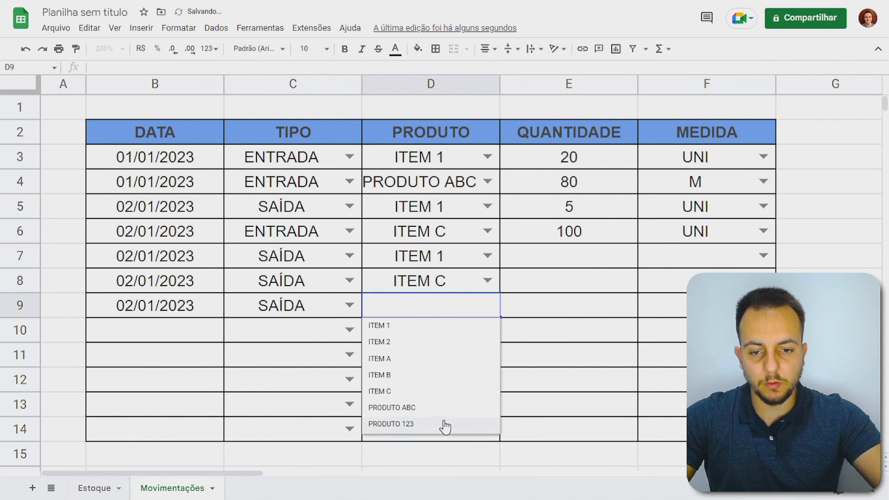
pyautogui.click(453, 407)
# Enter the quantities 10, 83 and 29 for the movements in rows 7, 8 and 9.
pyautogui.rightClick(564, 263)
pyautogui.click(549, 257)
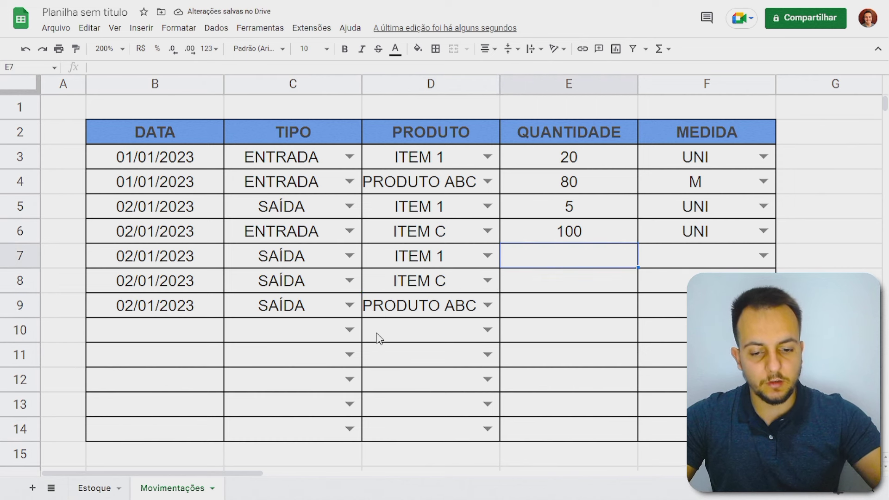
pyautogui.write('10')
pyautogui.press('Return')
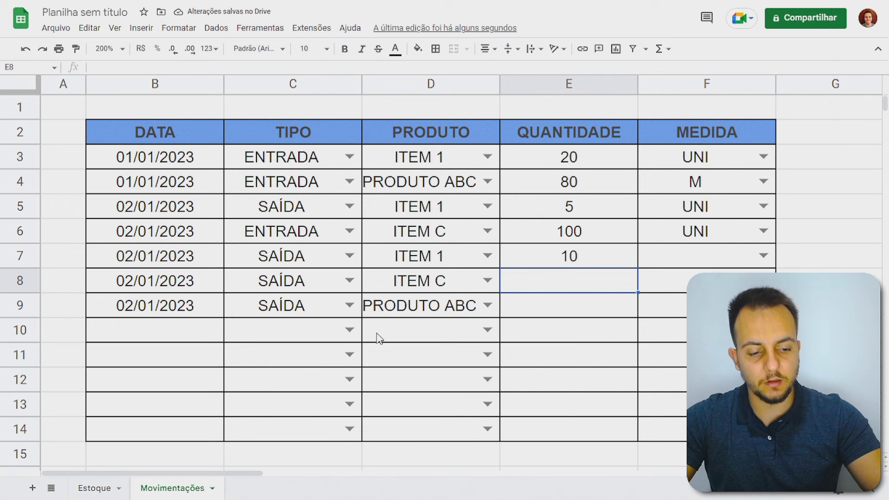
pyautogui.write('8')
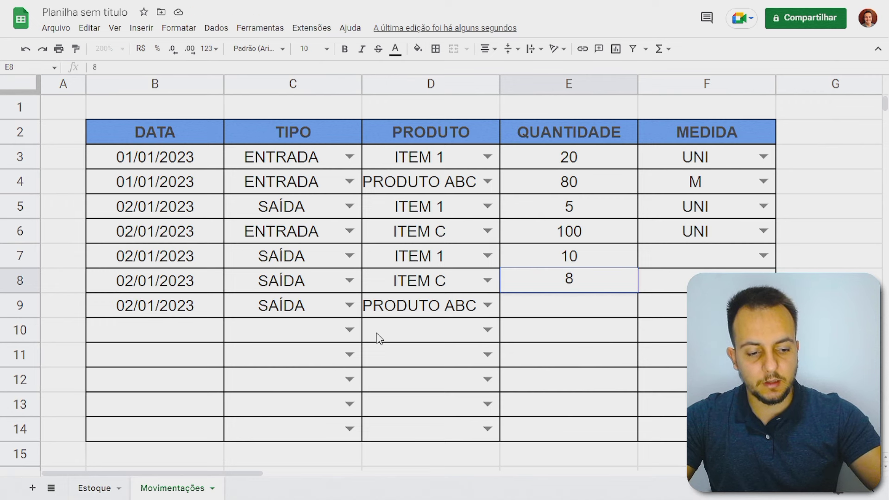
pyautogui.write('3')
pyautogui.press('Return')
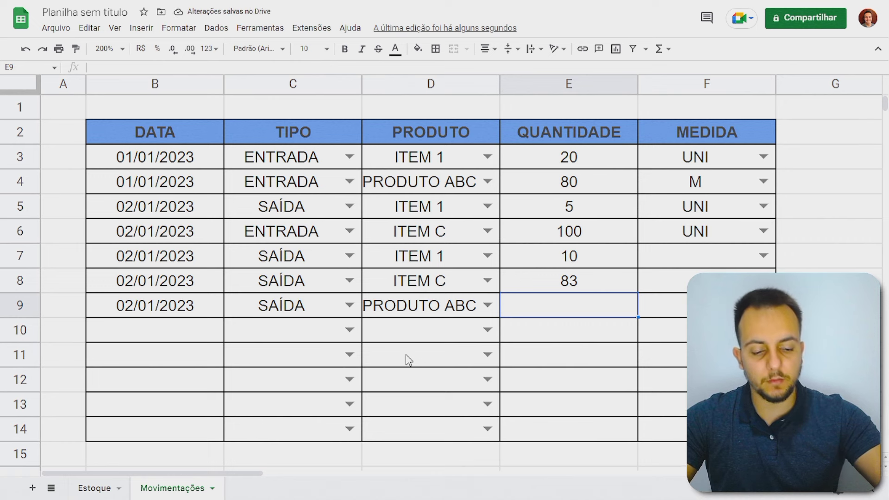
pyautogui.write('29')
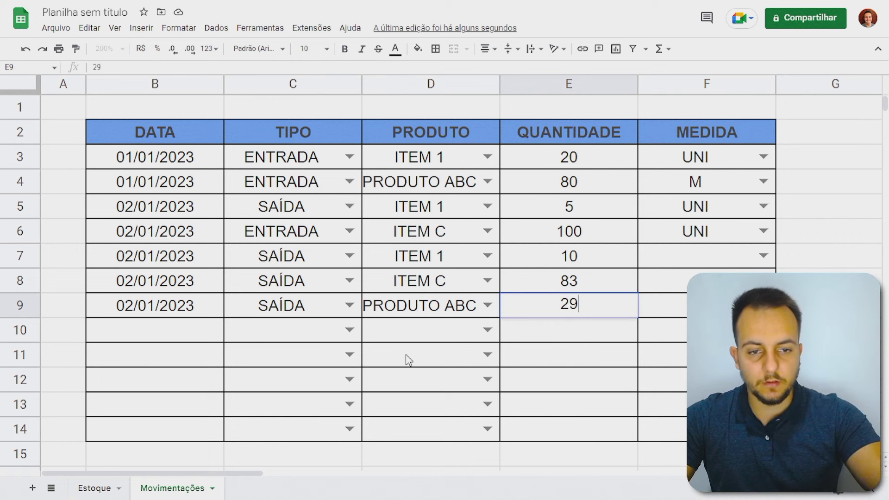
pyautogui.press('Return')
# Set the MEDIDA of the row 7 movement to UNI.
pyautogui.click(679, 261)
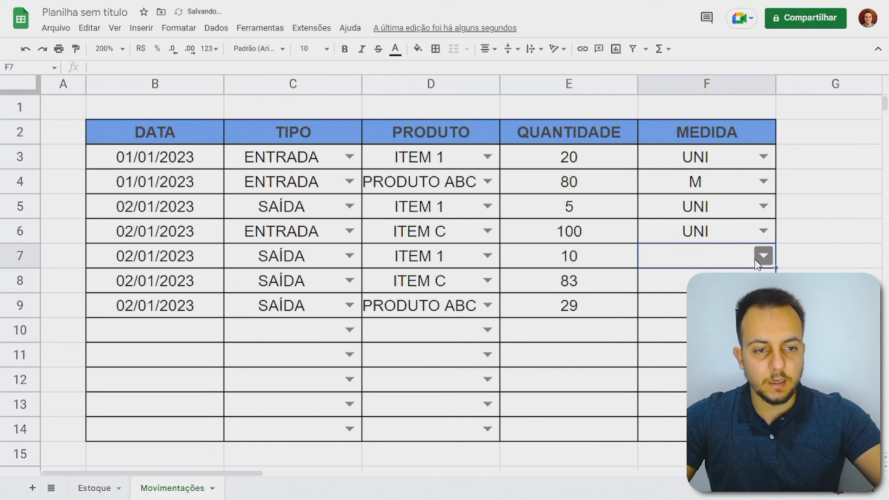
pyautogui.click(762, 259)
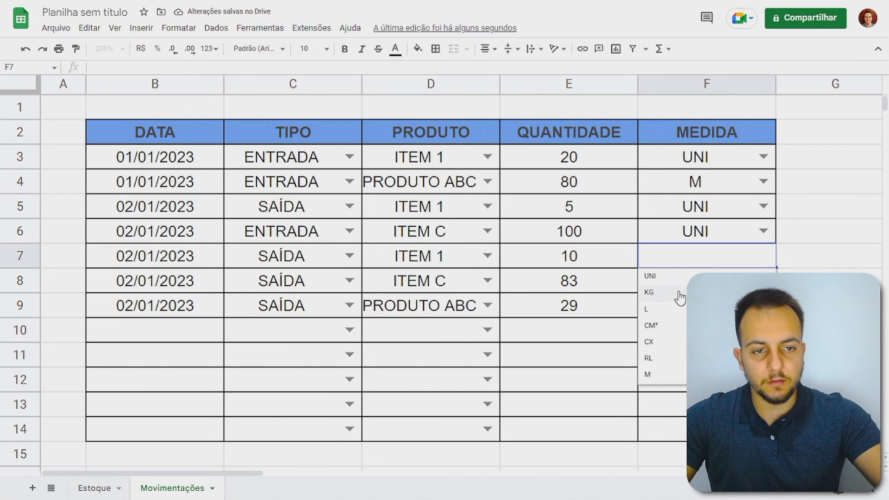
pyautogui.click(680, 277)
pyautogui.click(533, 289)
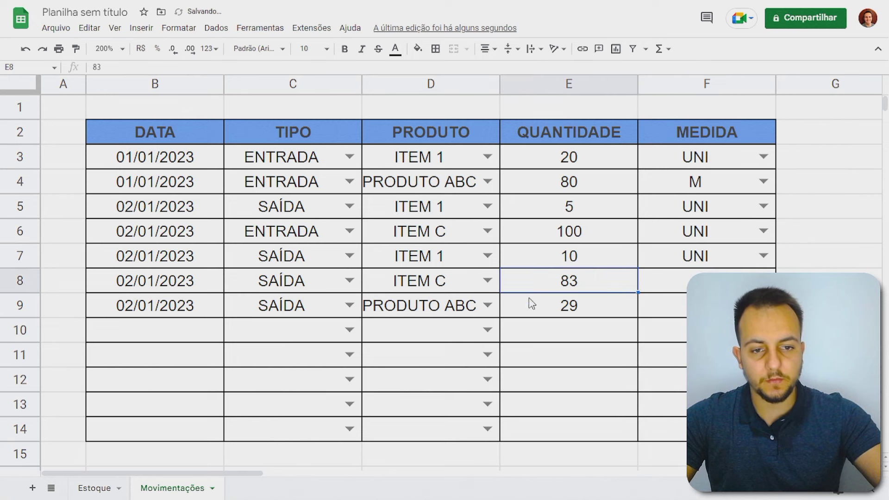
# Check the entries, exits and current balance of each product in the Estoque sheet against the new exits.
pyautogui.click(90, 487)
pyautogui.hotkey('ctrl', '2')
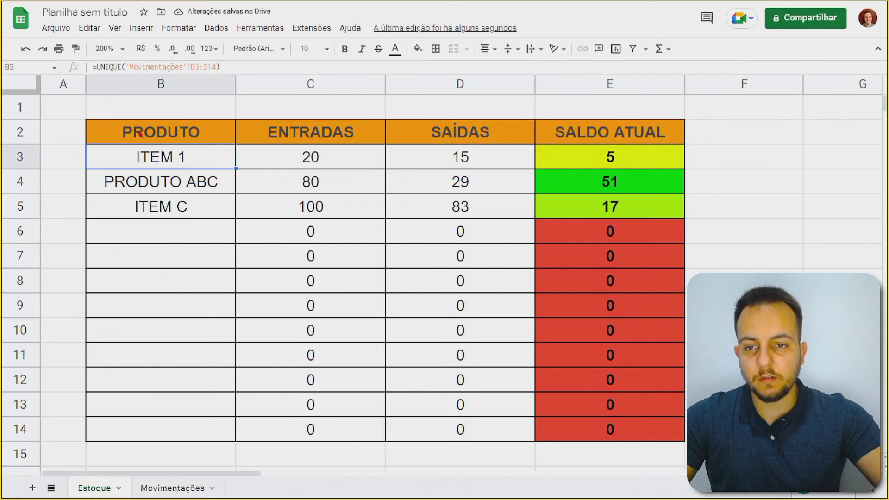
pyautogui.moveTo(88, 144)
pyautogui.mouseDown()
pyautogui.moveTo(492, 224)
pyautogui.moveTo(533, 219)
pyautogui.moveTo(525, 262)
pyautogui.mouseUp()
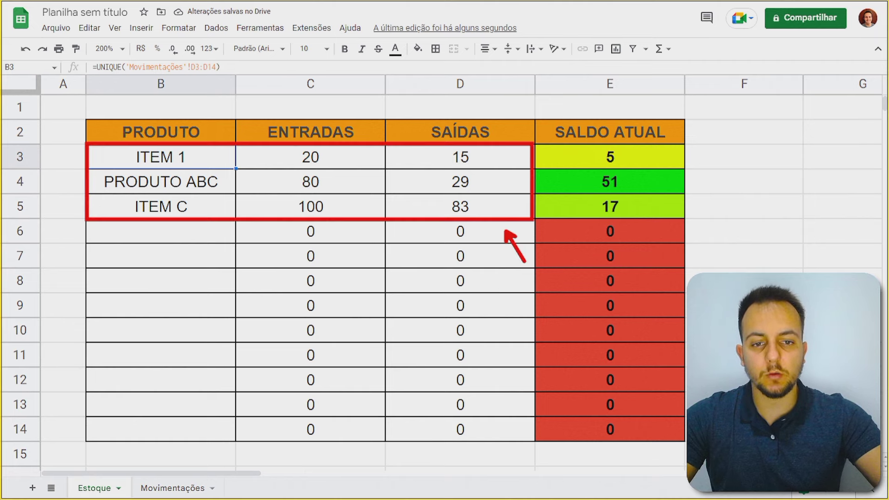
pyautogui.moveTo(343, 162); pyautogui.dragTo(393, 122)
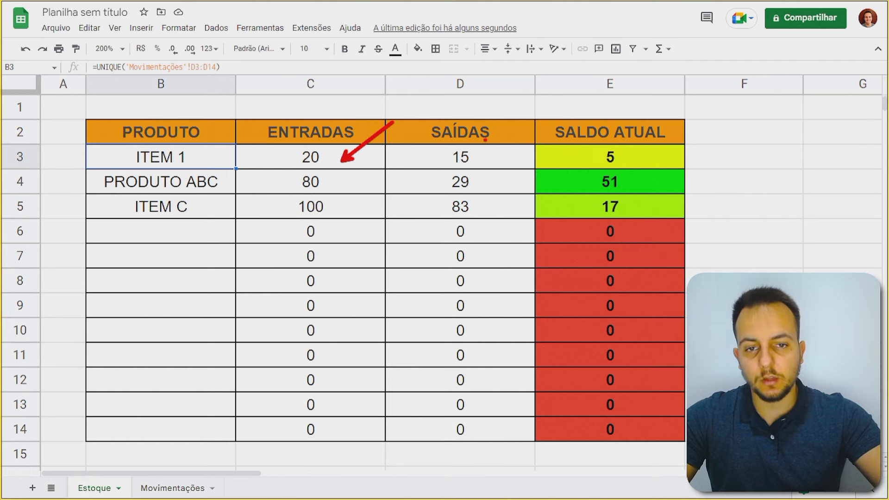
pyautogui.moveTo(497, 161); pyautogui.dragTo(547, 128)
pyautogui.moveTo(615, 135)
pyautogui.mouseDown()
pyautogui.moveTo(560, 166)
pyautogui.moveTo(565, 227)
pyautogui.moveTo(625, 236)
pyautogui.moveTo(658, 129)
pyautogui.mouseUp()
pyautogui.moveTo(799, 122)
pyautogui.mouseDown()
pyautogui.moveTo(708, 152)
pyautogui.moveTo(760, 132)
pyautogui.mouseUp()
pyautogui.press('Escape')
pyautogui.hotkey('ctrl', '2')
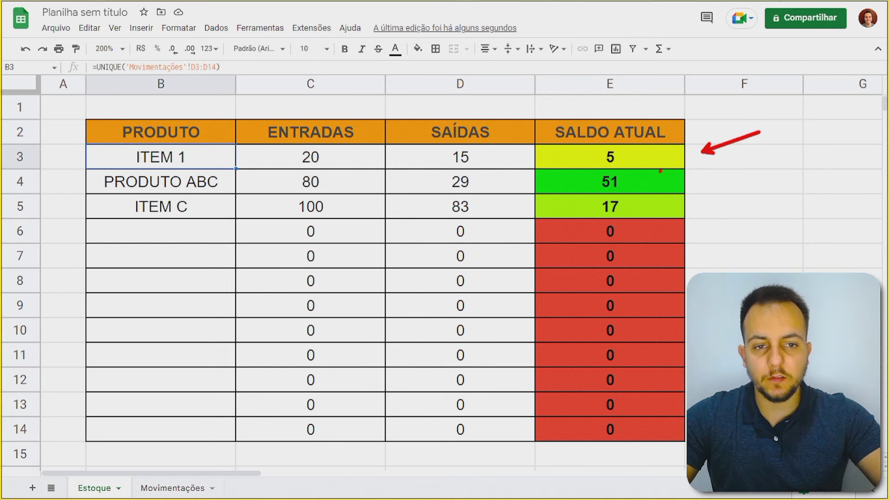
pyautogui.moveTo(690, 179); pyautogui.dragTo(741, 163)
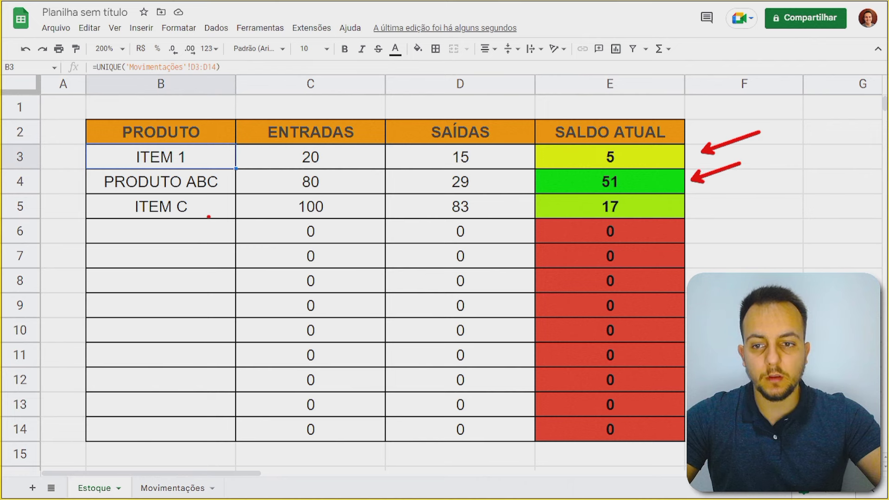
pyautogui.moveTo(718, 207); pyautogui.dragTo(780, 185)
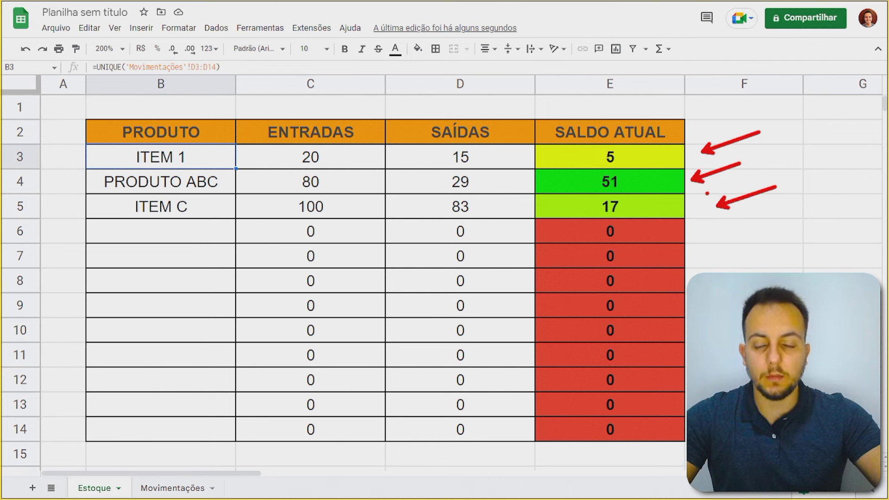
pyautogui.press('Escape')
pyautogui.click(212, 205)
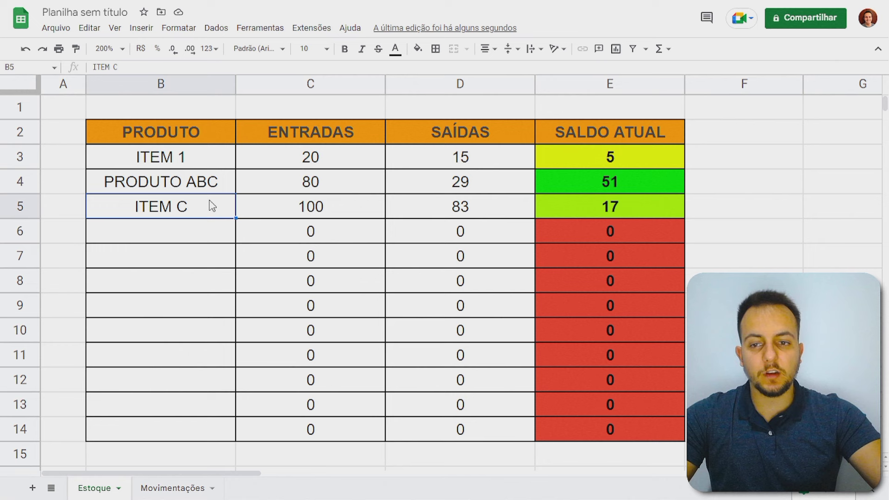
pyautogui.click(185, 162)
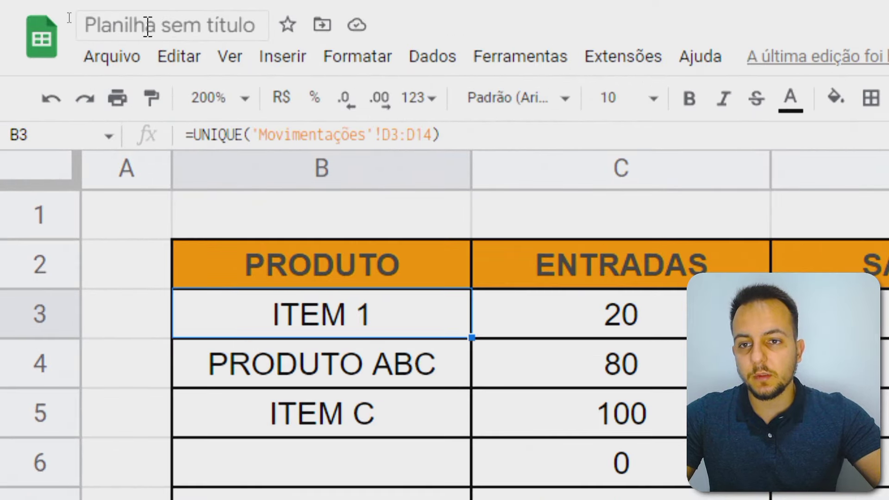
# Rename the spreadsheet as CONTROLE DE ESTOQUE.
pyautogui.click(186, 29)
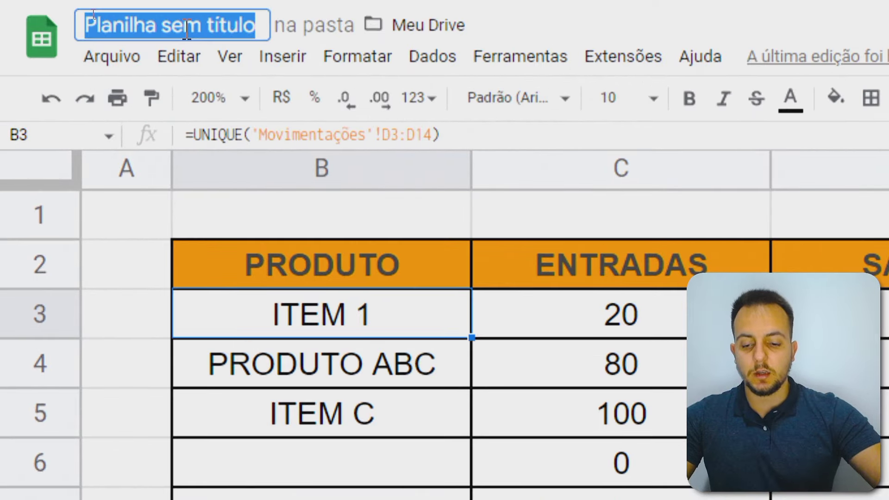
pyautogui.write('CONTROLE')
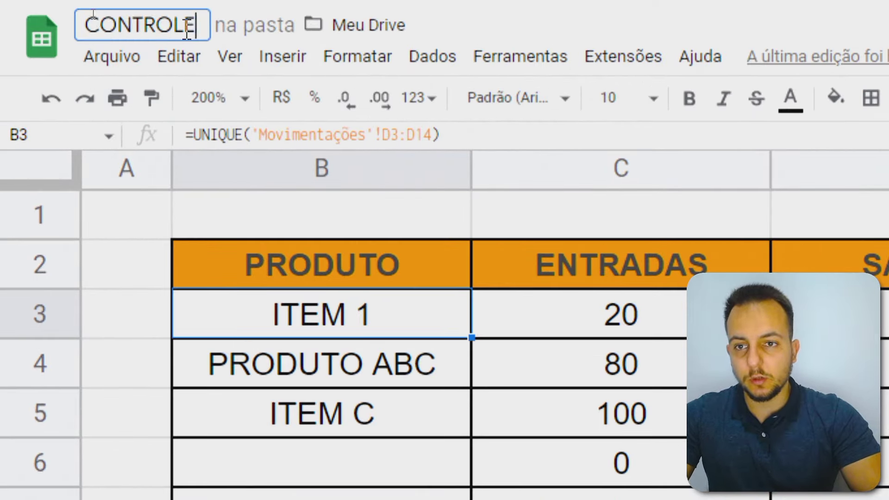
pyautogui.write(' DE ESTOQUE')
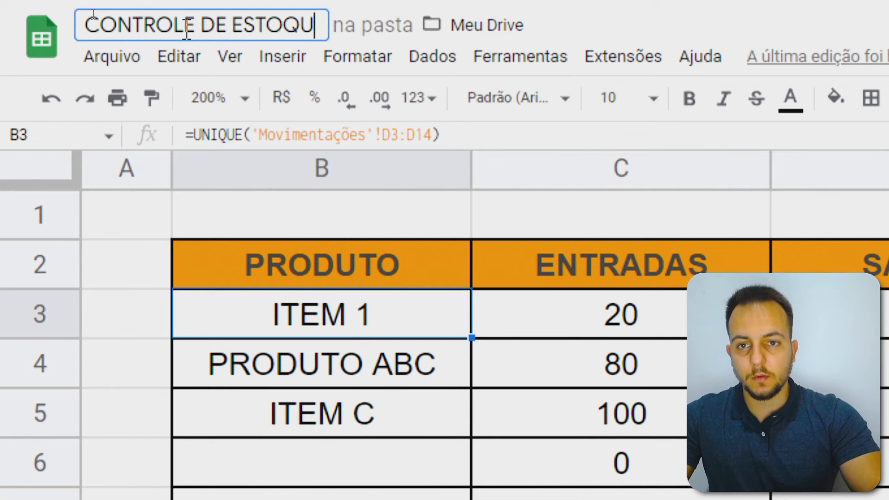
pyautogui.press('Return')
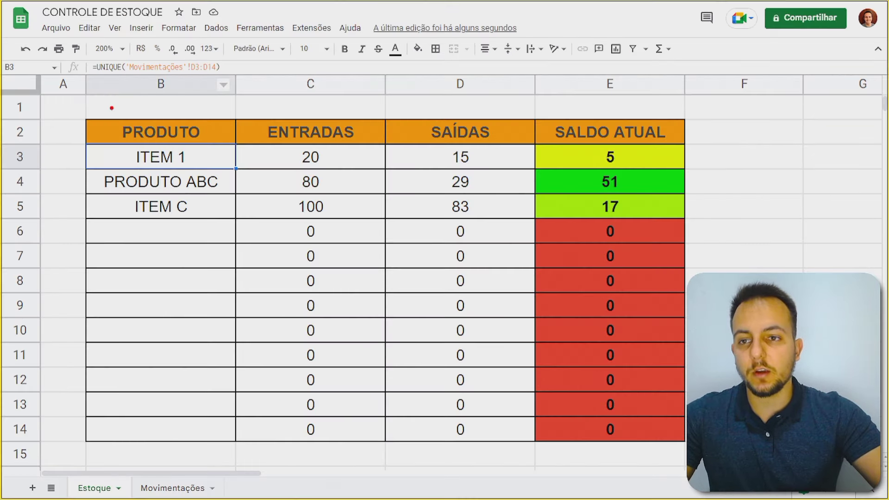
pyautogui.moveTo(42, 24); pyautogui.dragTo(204, 22)
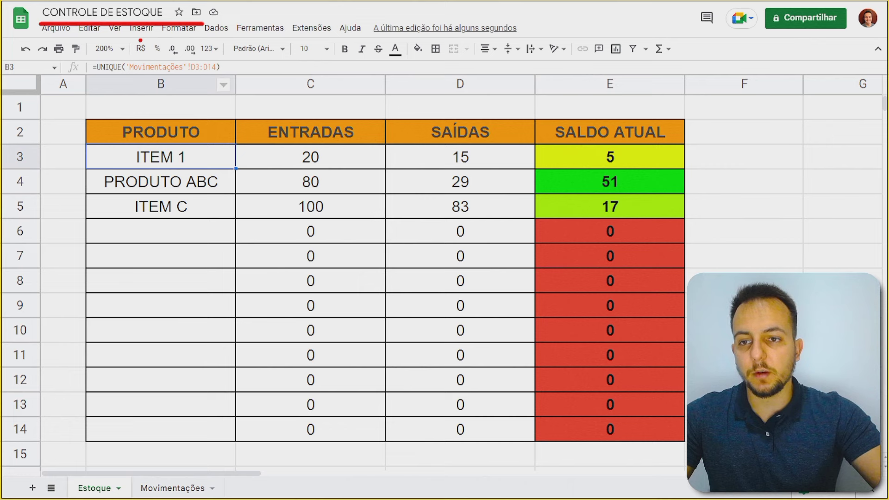
pyautogui.moveTo(111, 464); pyautogui.dragTo(143, 408)
pyautogui.moveTo(174, 474); pyautogui.dragTo(192, 424)
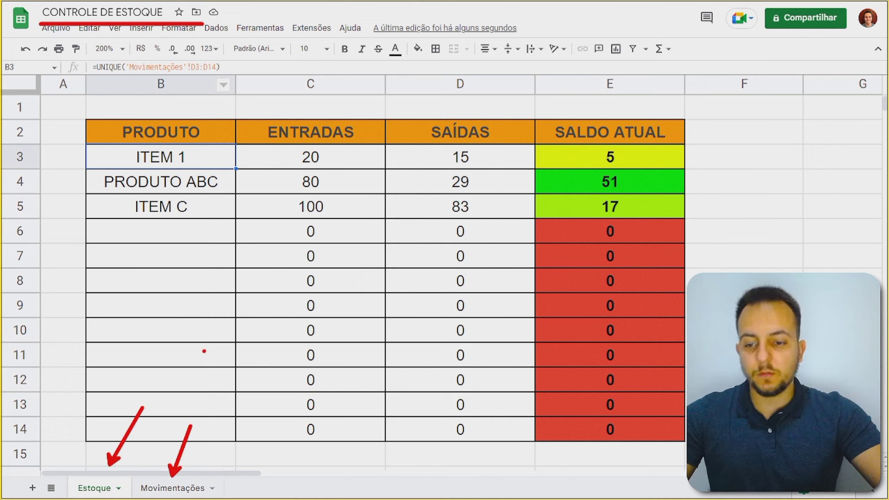
pyautogui.press('Escape')
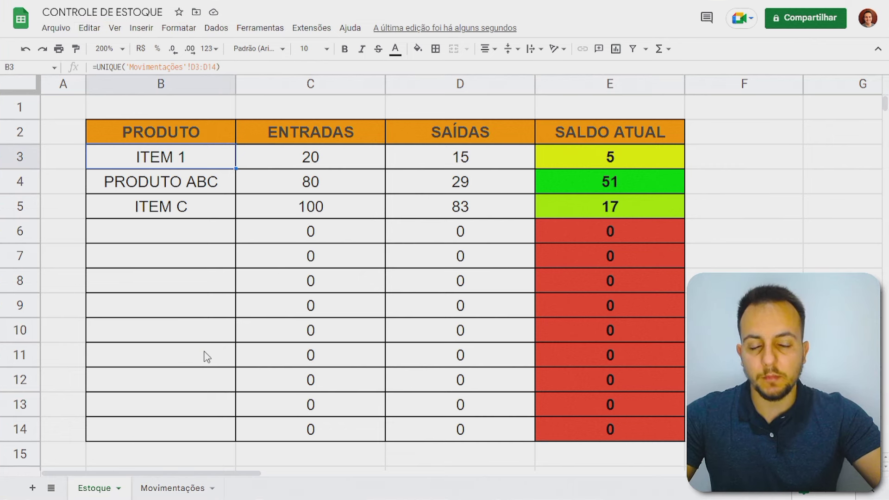